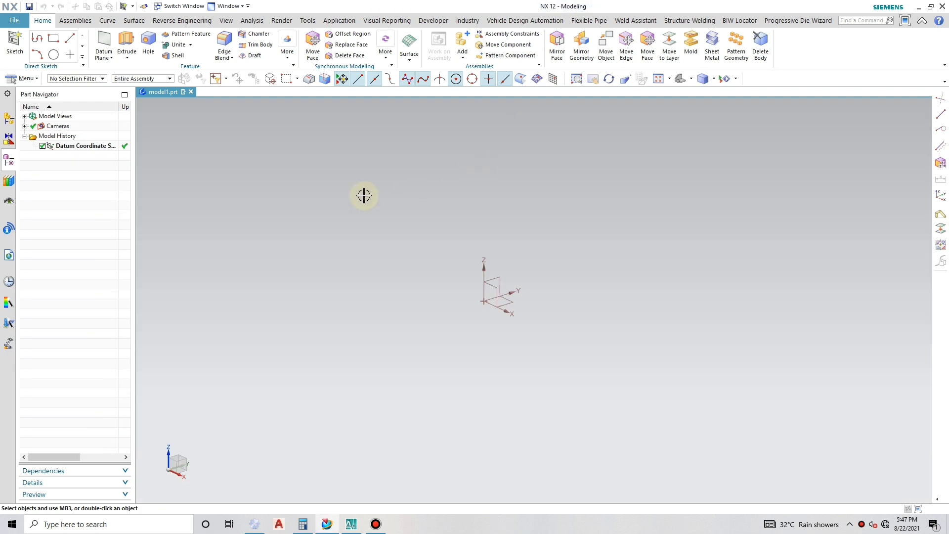
Step: Start a sketch on the YZ datum plane and draw a vertical line about 59 mm long crossed by a horizontal line about 66 mm long
left_click(500, 276)
left_click(175, 131)
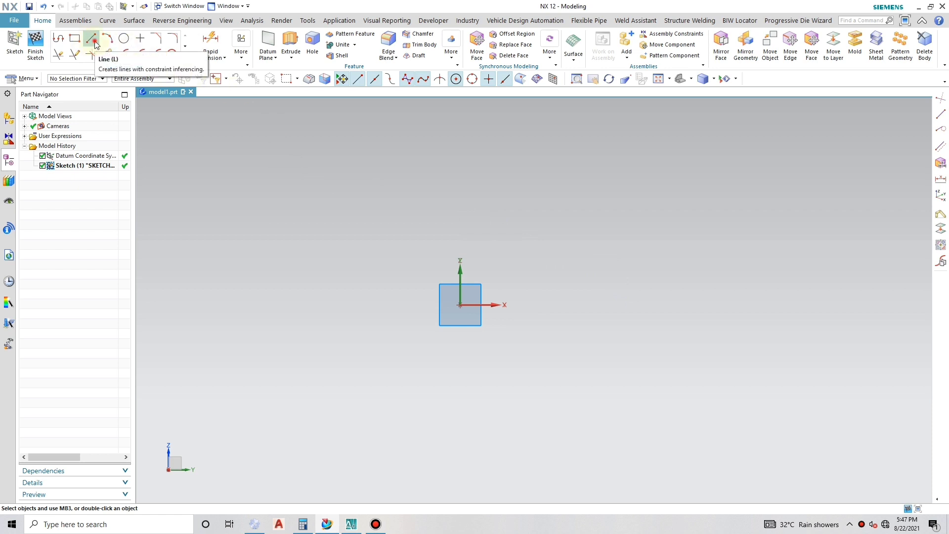
left_click(90, 44)
left_click(458, 166)
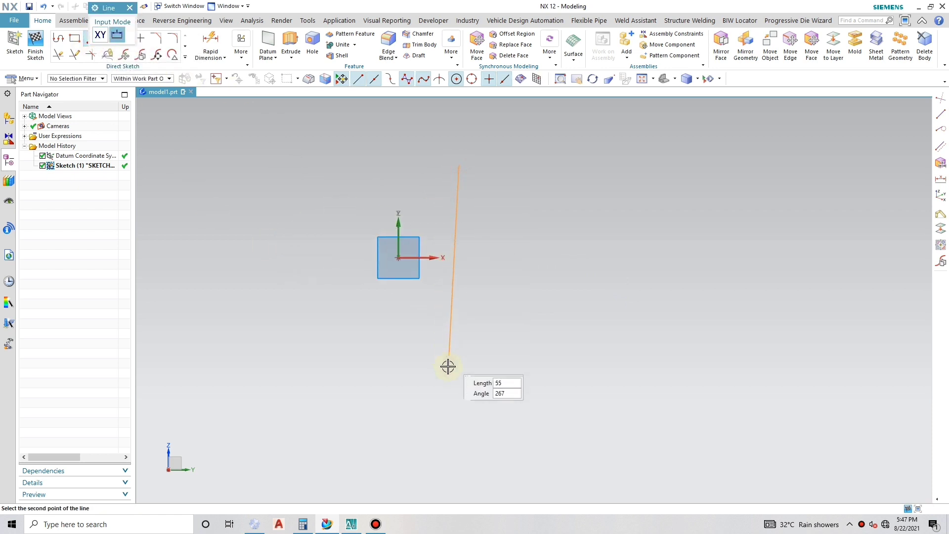
left_click(458, 374)
left_click(352, 270)
left_click(584, 270)
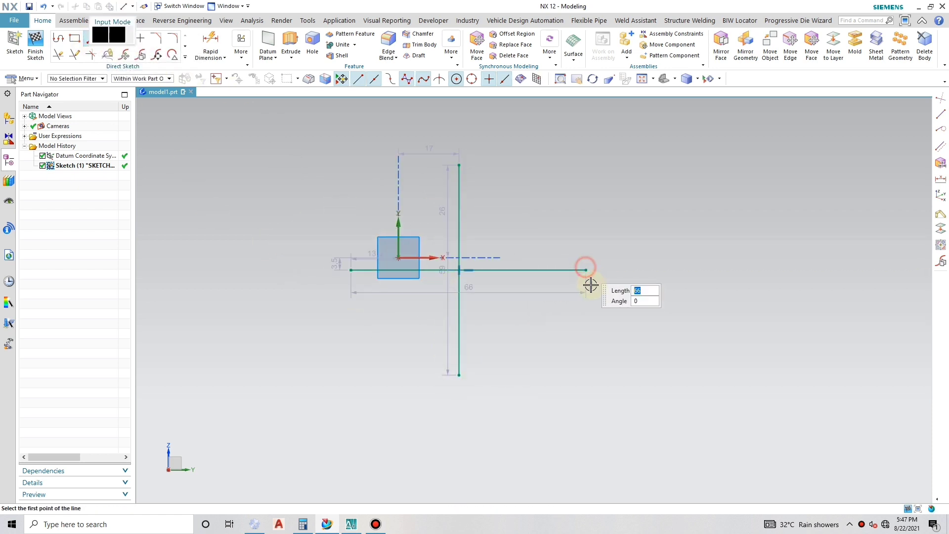
Step: Make the midpoints of the two crossing lines coincident with each other and with the sketch origin
left_click(460, 257)
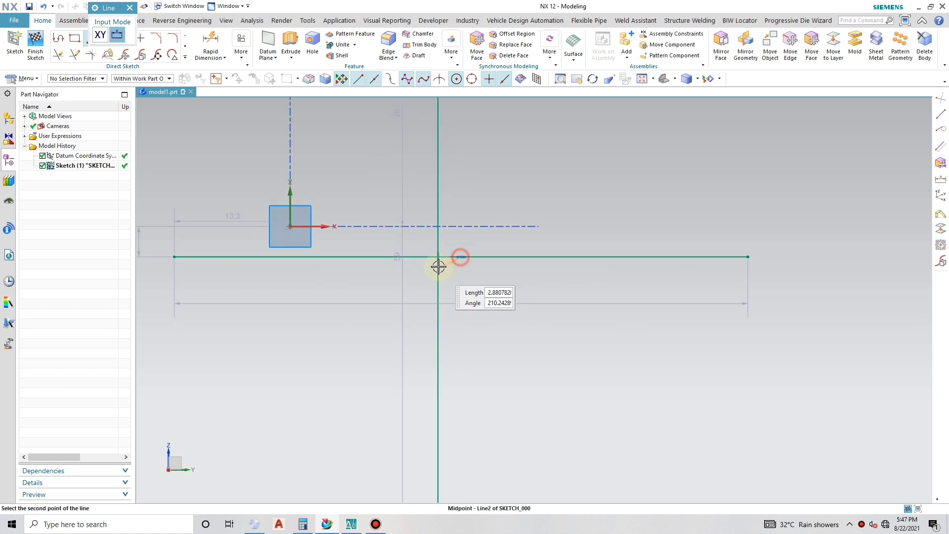
key("Escape")
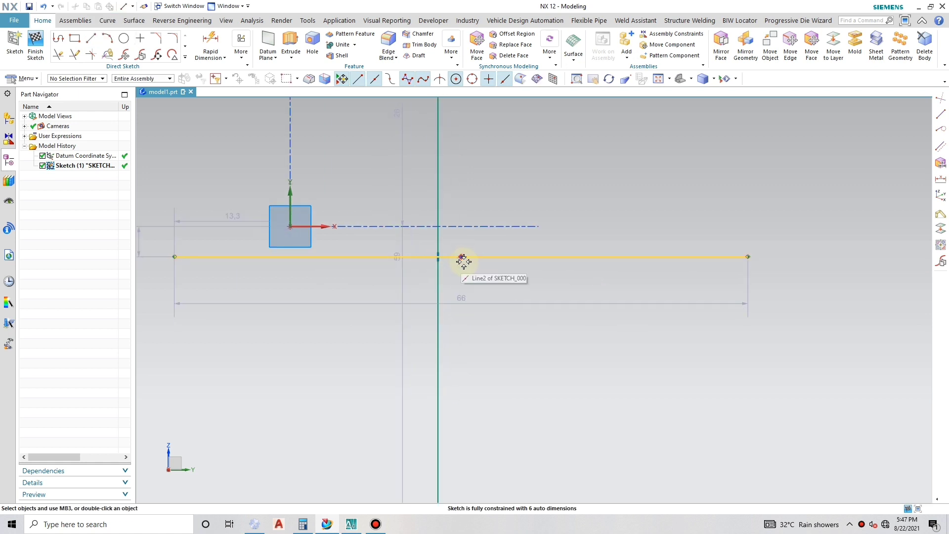
left_click(437, 257)
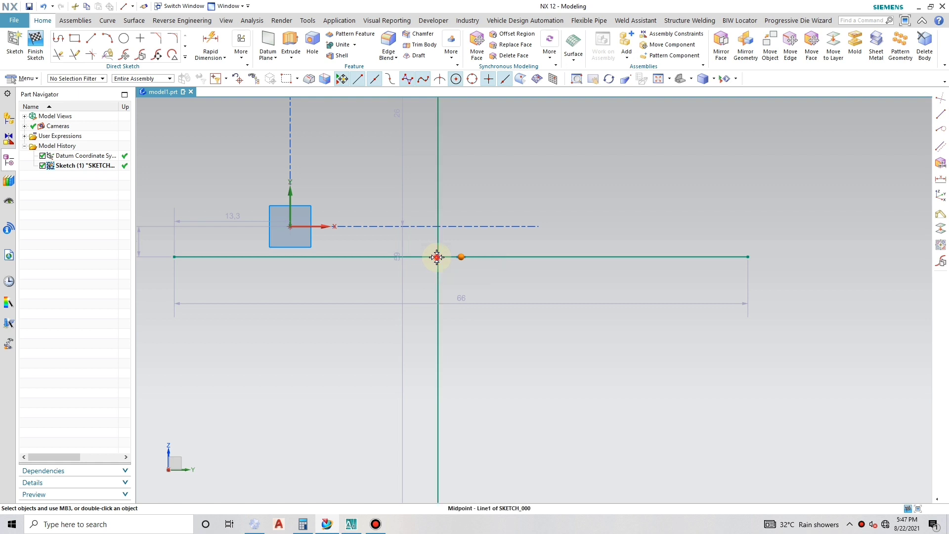
left_click(459, 242)
left_click(440, 256)
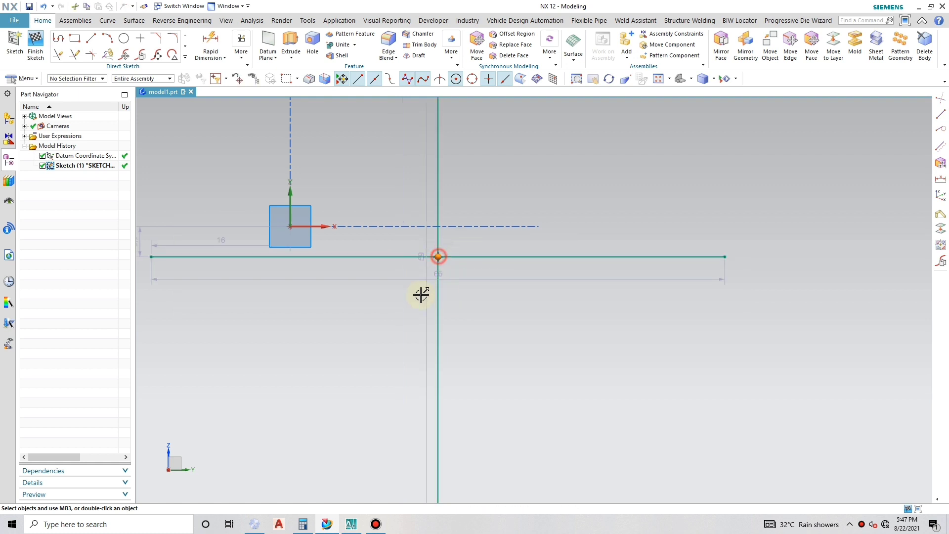
left_click(289, 228)
left_click(309, 213)
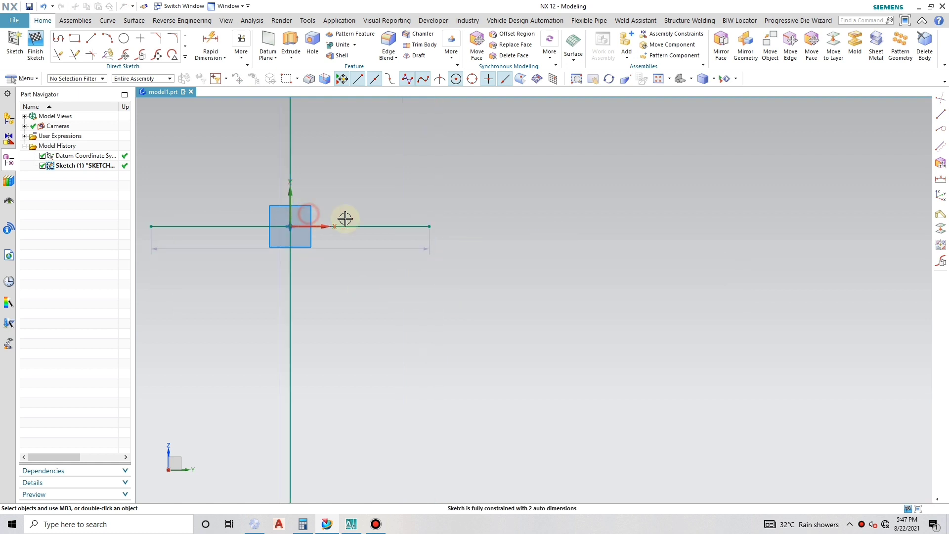
Step: Set the horizontal line's length dimension to 50 mm
scroll(543, 263, "down", 3)
scroll(438, 282, "down", 1)
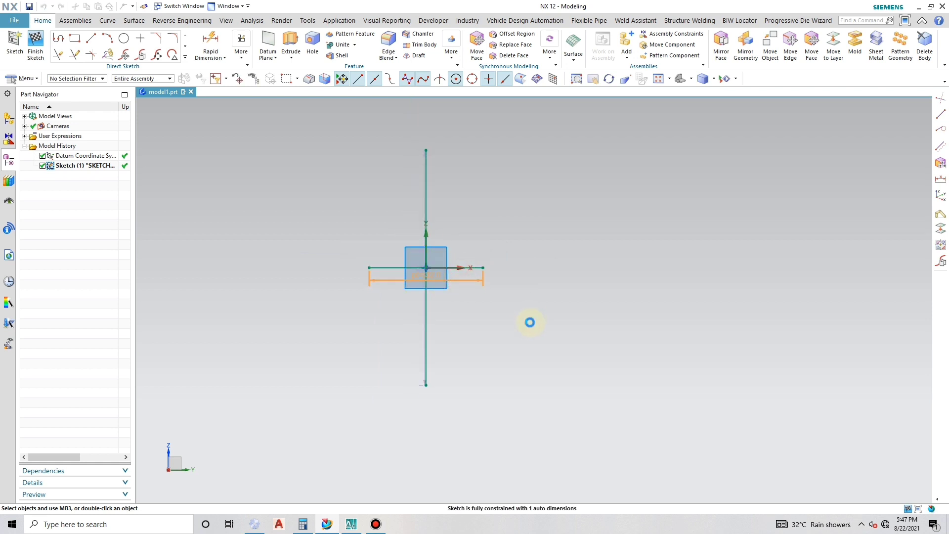
key("Return")
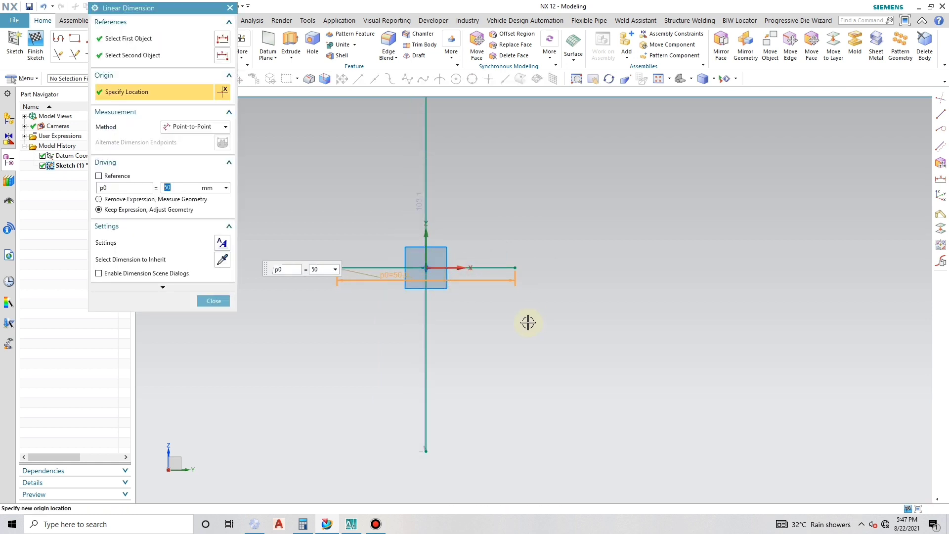
left_click(208, 301)
Step: Convert the horizontal and vertical lines through the origin to reference lines
left_click(467, 266)
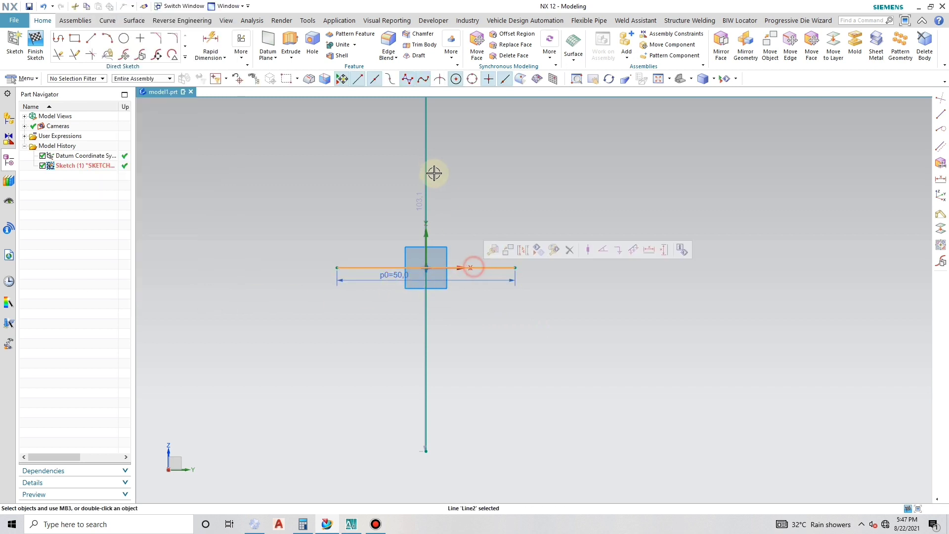
right_click(426, 167)
left_click(461, 189)
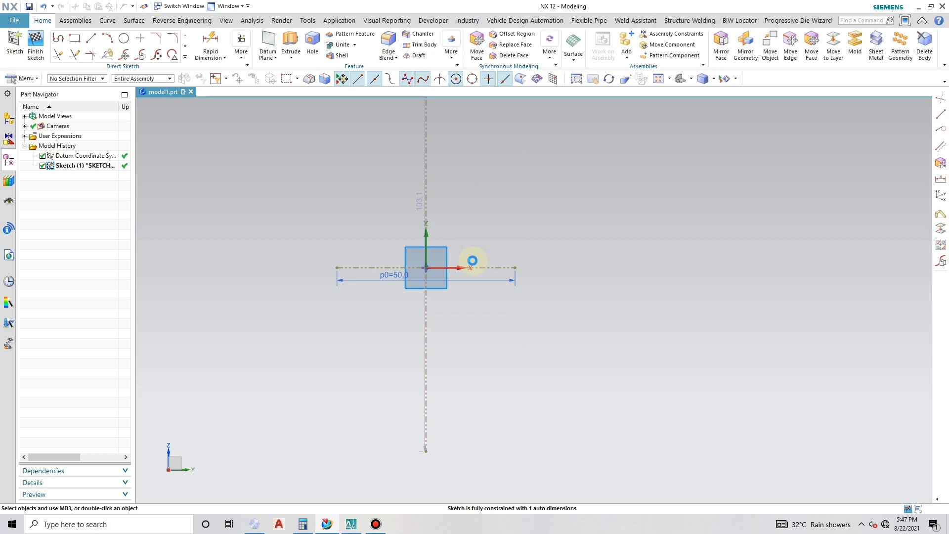
Step: Hide the displayed sketch dimensions of the two reference lines
key("ctrl+w")
left_click(232, 93)
left_click(250, 198)
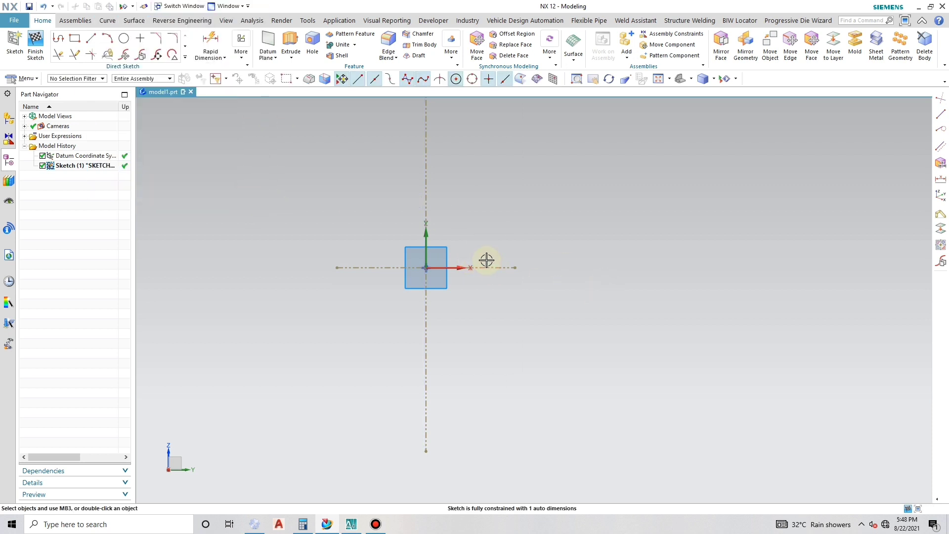
Step: Draw a circle with a diameter of 20 mm centred on the sketch origin
left_click(132, 43)
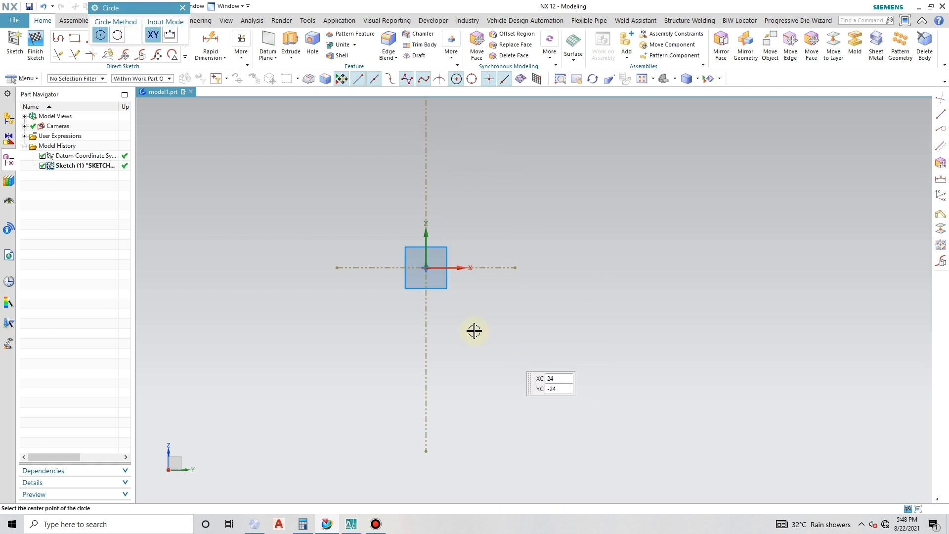
left_click(425, 267)
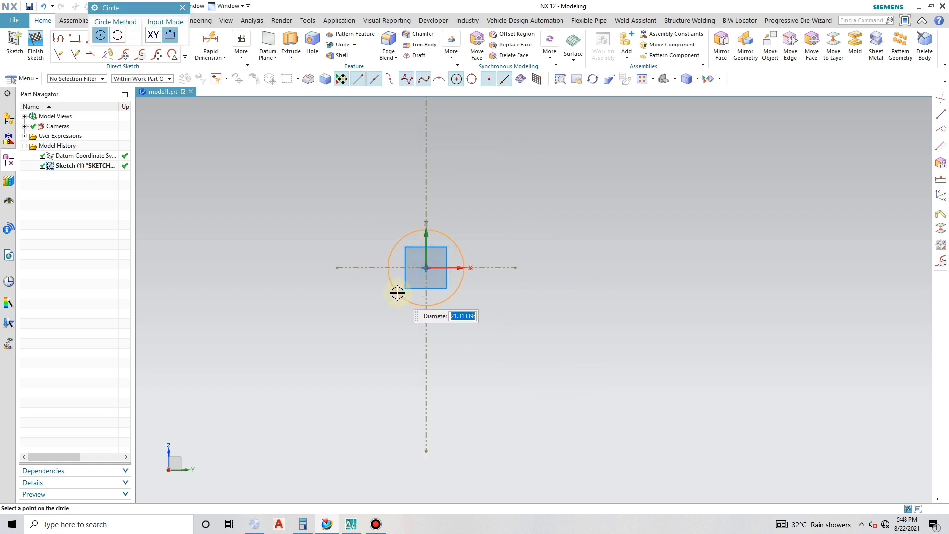
type("20")
key("Return")
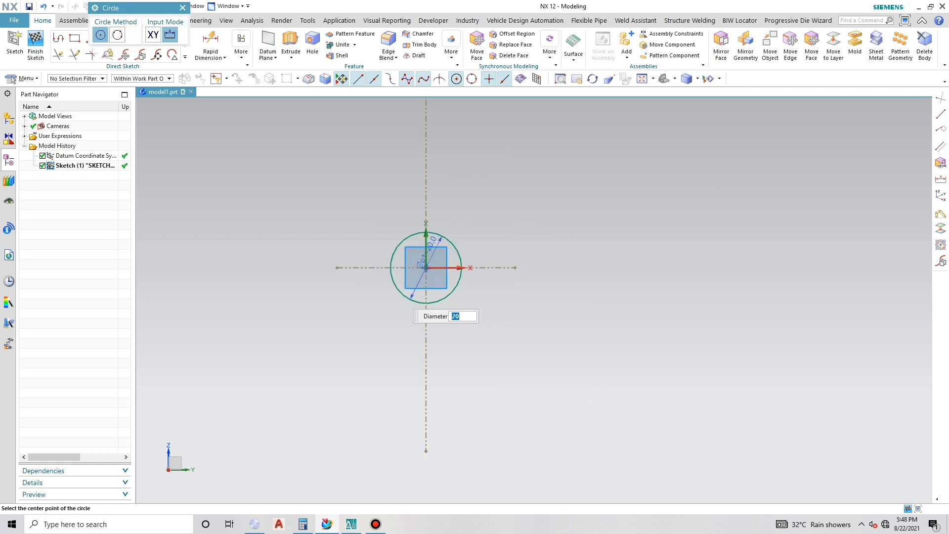
key("Escape")
Step: Draw two diverging lines tangent to the circle's upper and lower sides, about 57 mm and 59 mm long, toward positive X
scroll(320, 314, "down", 2)
left_click(90, 38)
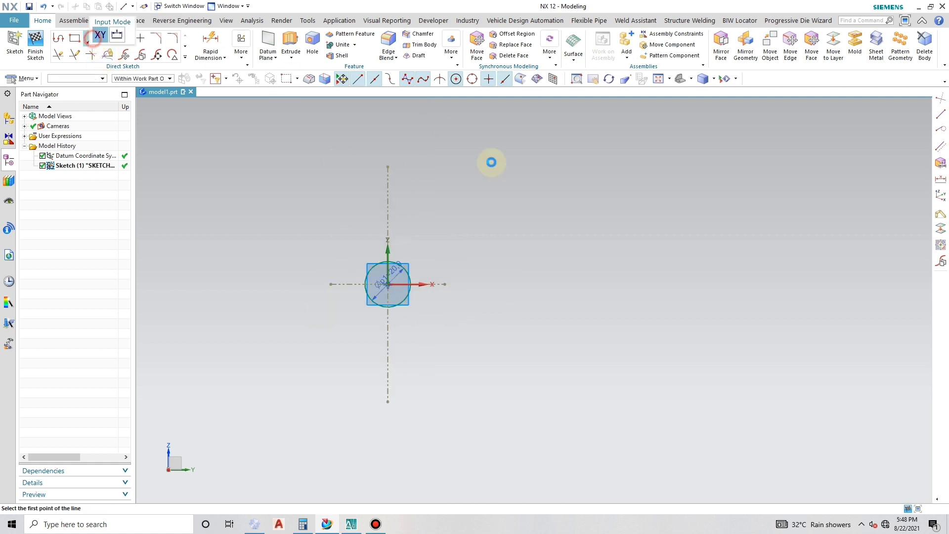
scroll(390, 270, "up", 2)
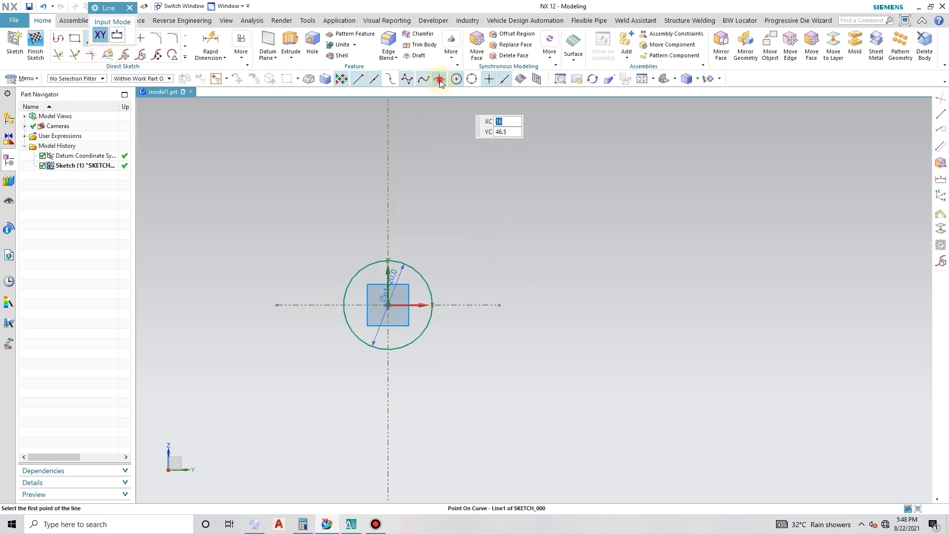
left_click(388, 259)
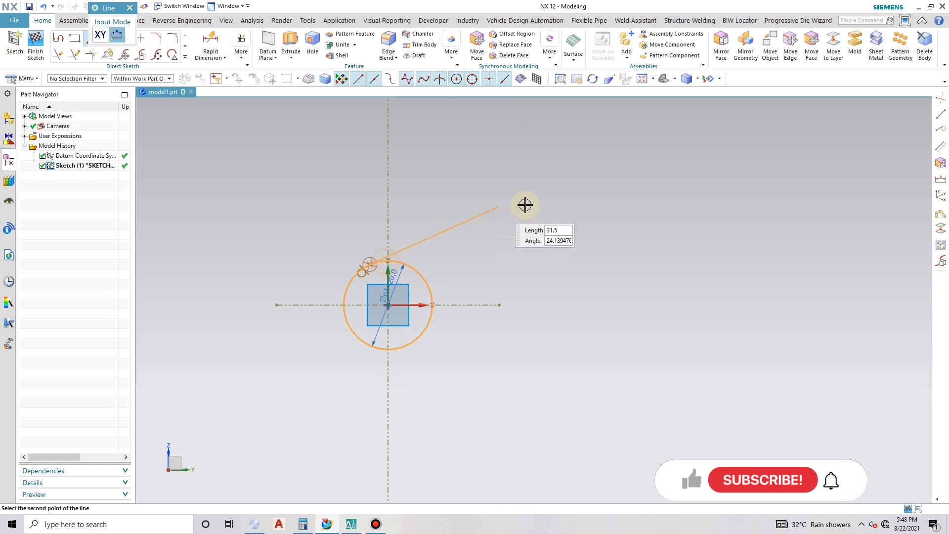
left_click(626, 206)
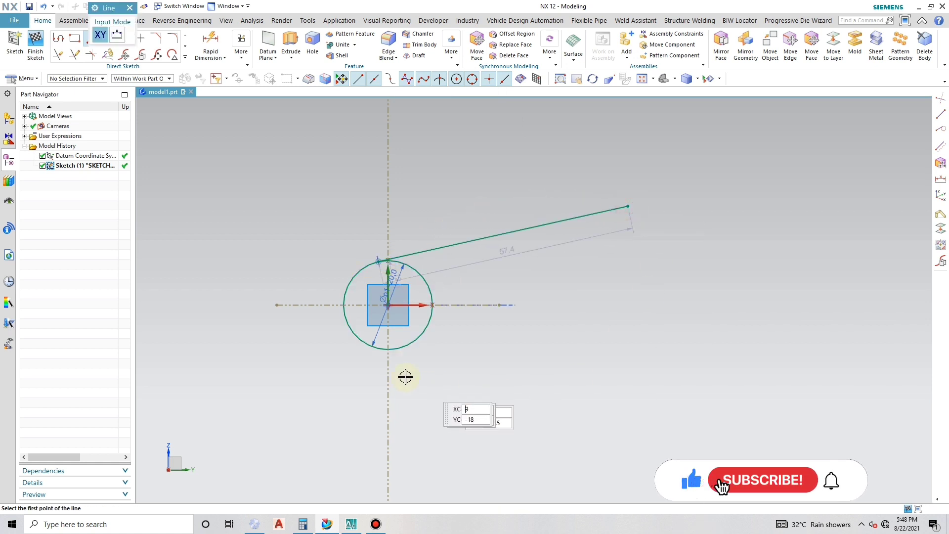
left_click(374, 349)
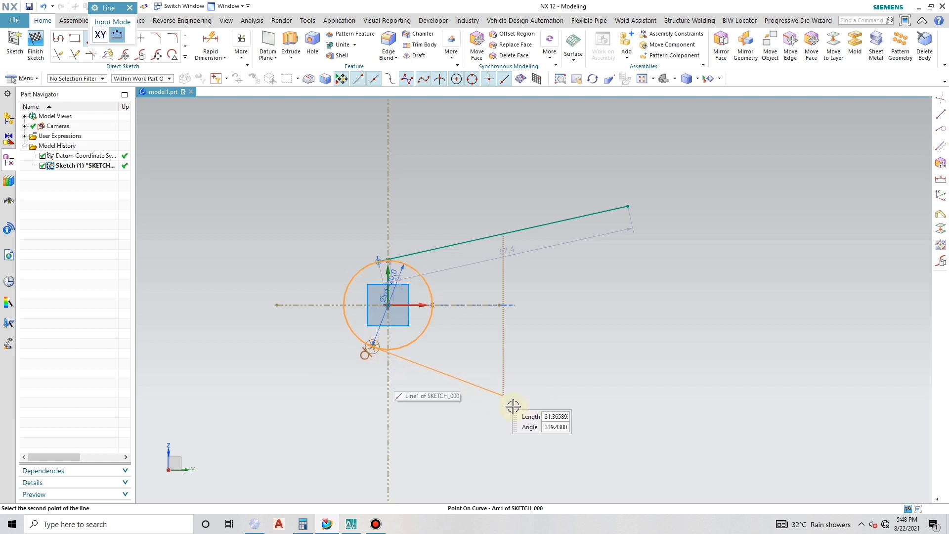
left_click(630, 423)
key("Escape")
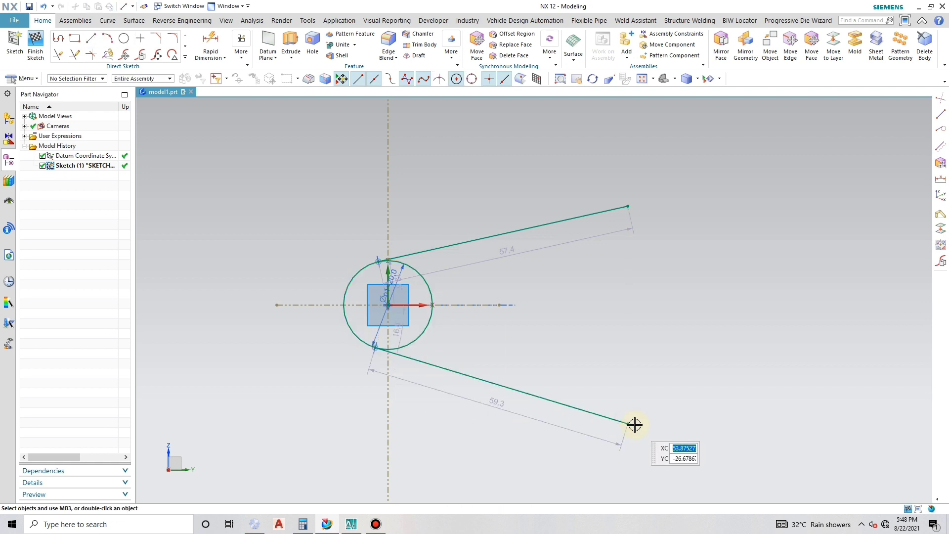
Step: Offset the vertical reference line by 72 mm toward positive X
scroll(429, 242, "down", 2)
left_click(184, 57)
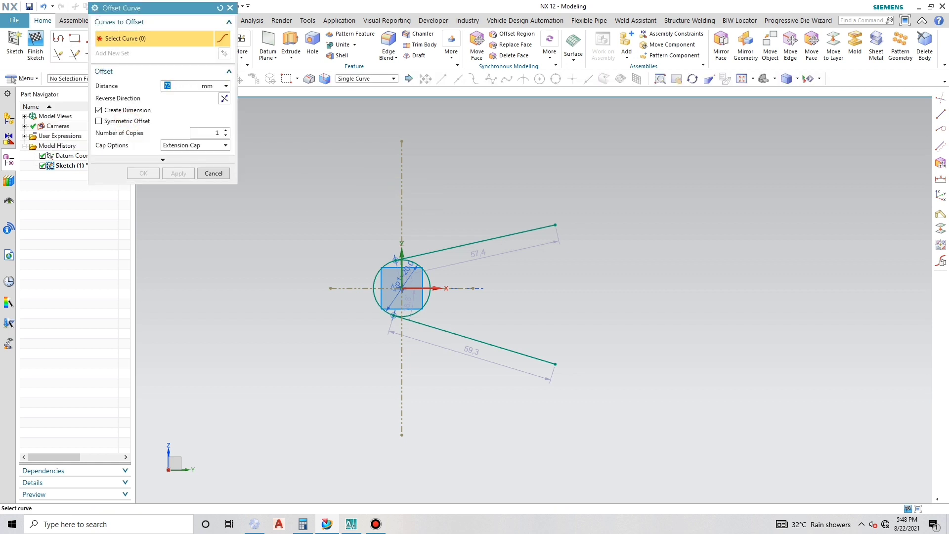
left_click(401, 187)
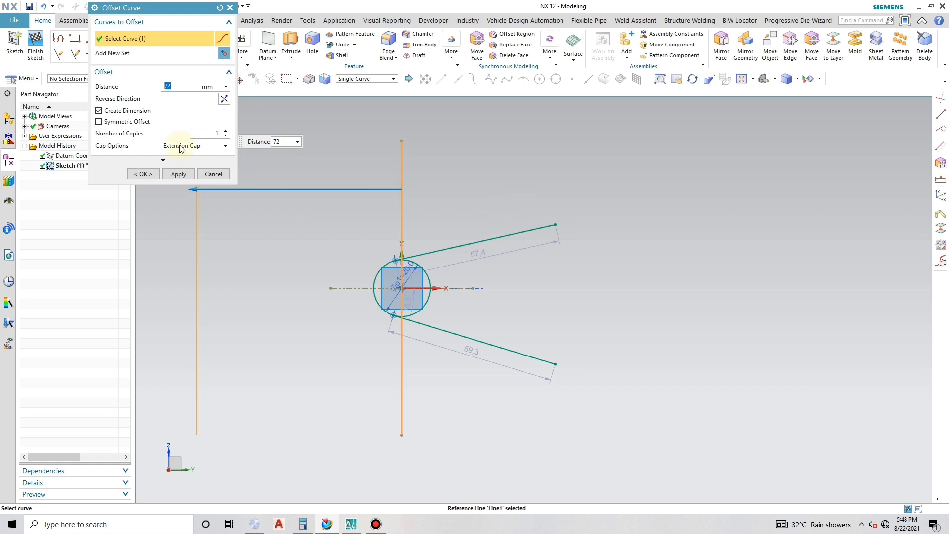
left_click(177, 173)
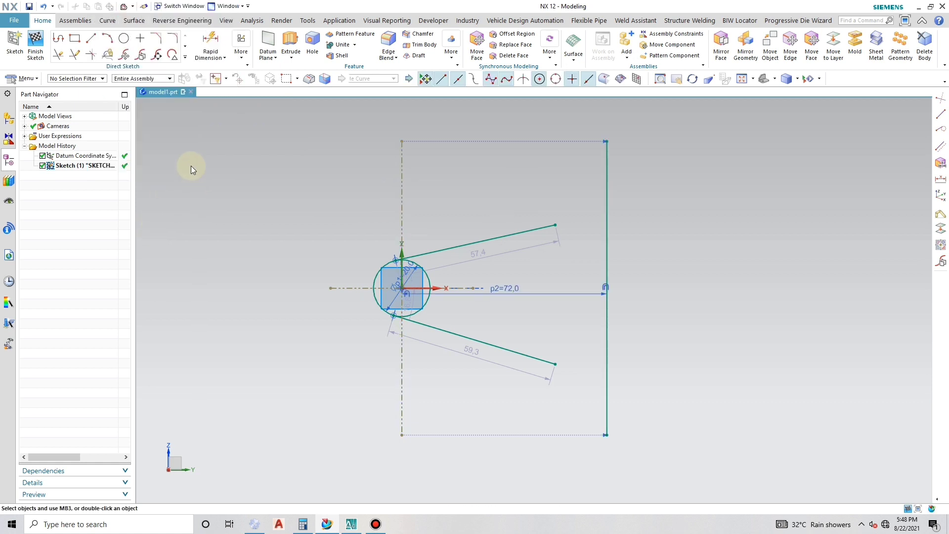
Step: Extend both tangent lines to the offset vertical line with Quick Extend
left_click(76, 55)
left_click(534, 226)
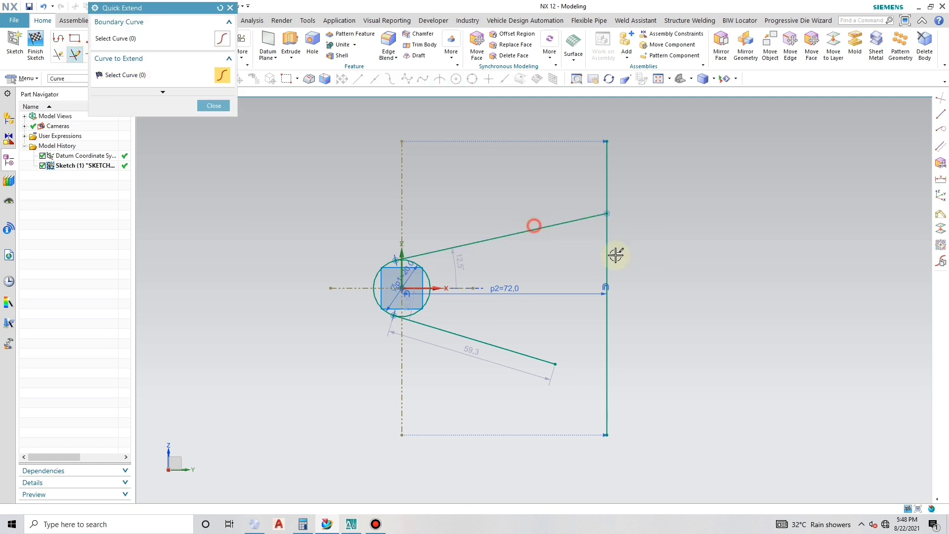
left_click(541, 360)
key("Escape")
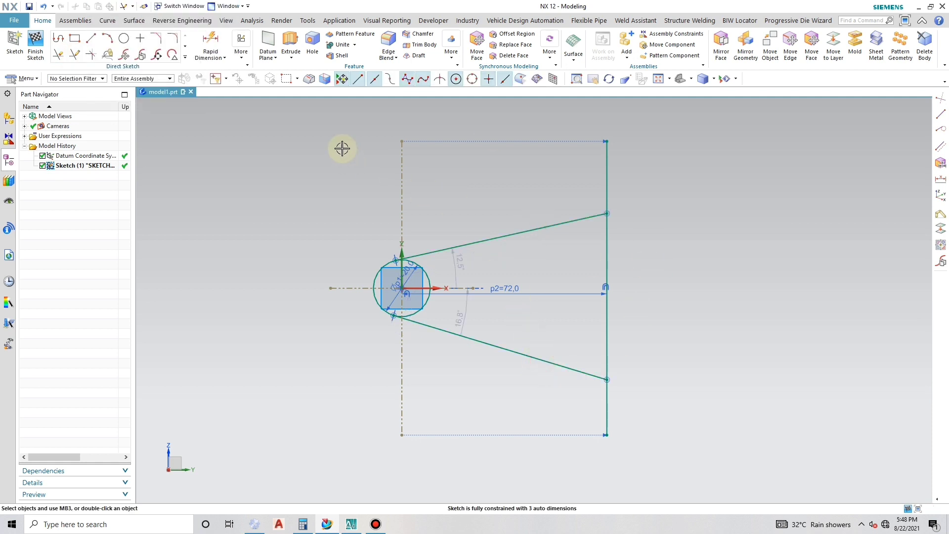
Step: Add an angular dimension between the two tangent lines and set it to 32 degrees
left_click(225, 58)
left_click(224, 117)
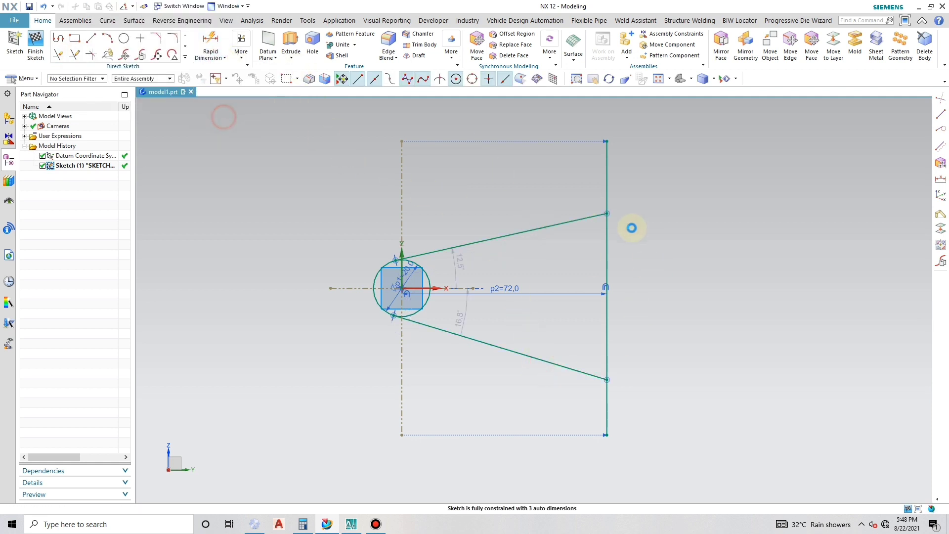
left_click(562, 224)
left_click(565, 367)
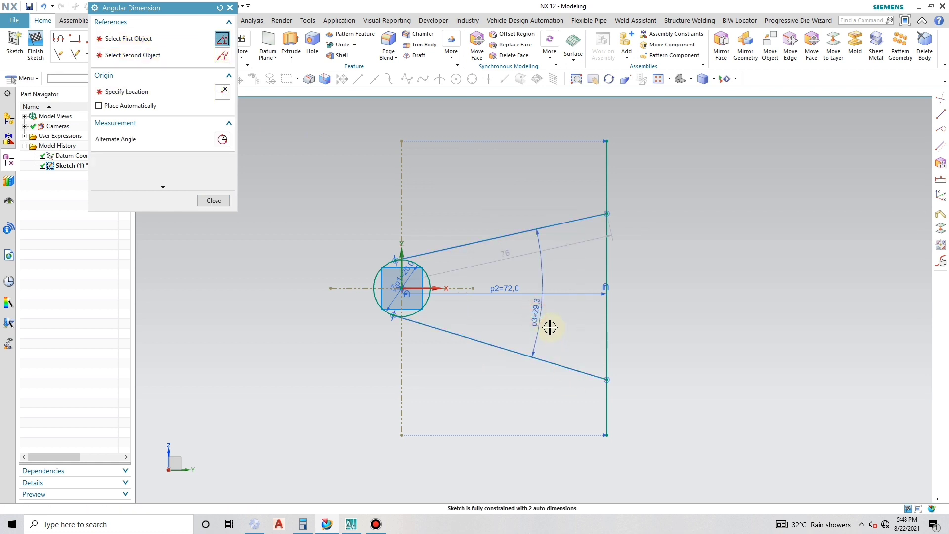
left_click(549, 327)
type("32")
key("Return")
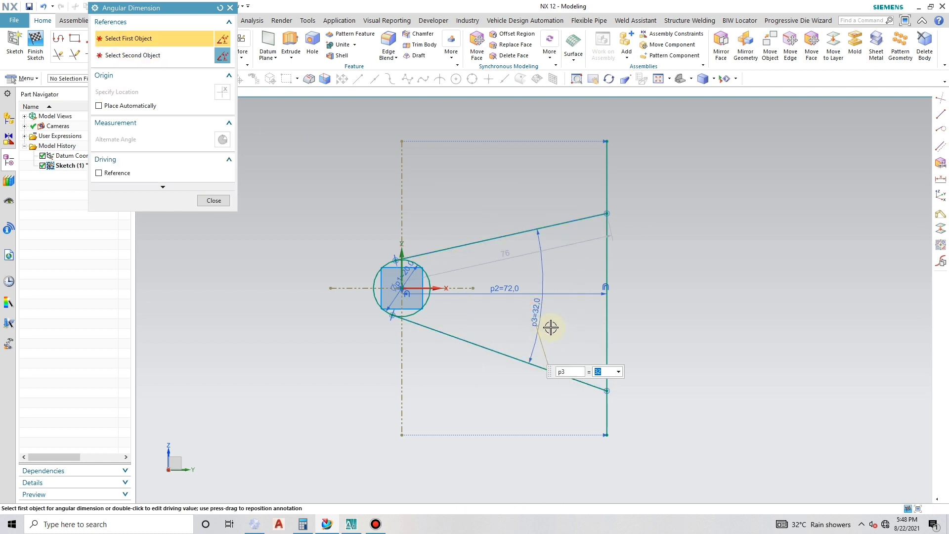
key("Escape")
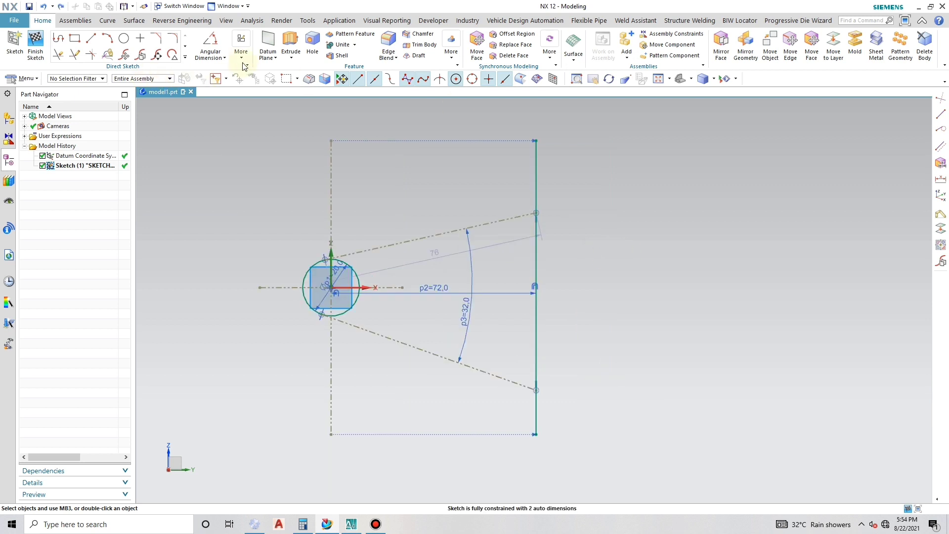
Step: Make the tangent lines' endpoints on the offset line symmetric about the horizontal reference line
left_click(242, 62)
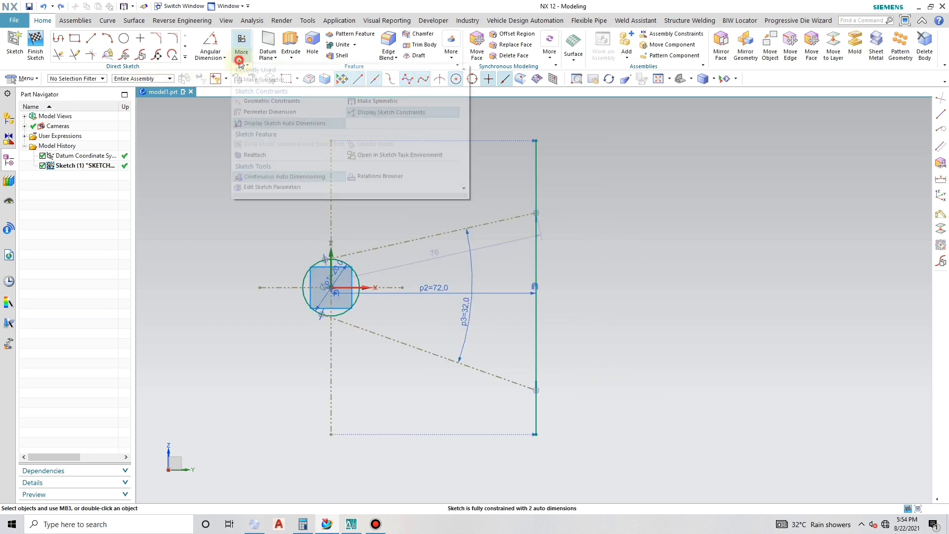
left_click(357, 101)
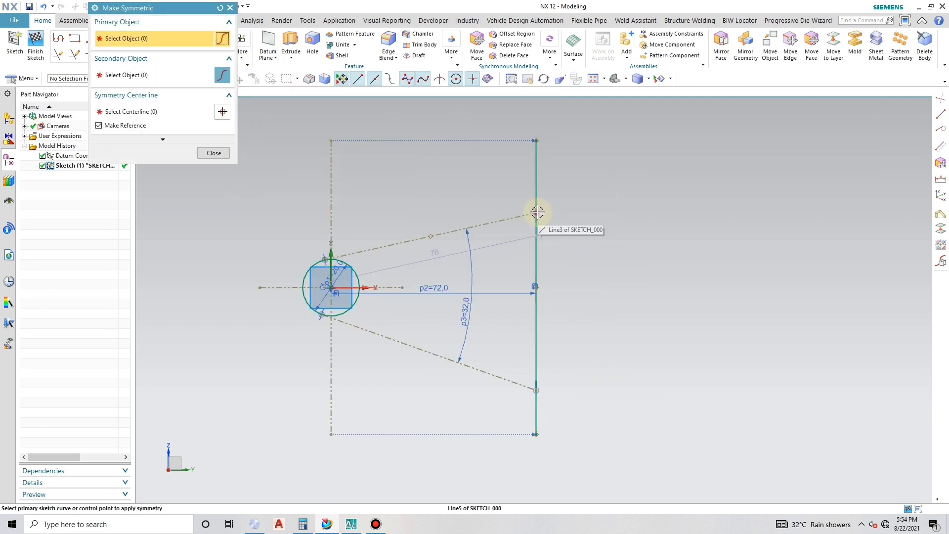
left_click(537, 212)
left_click(533, 393)
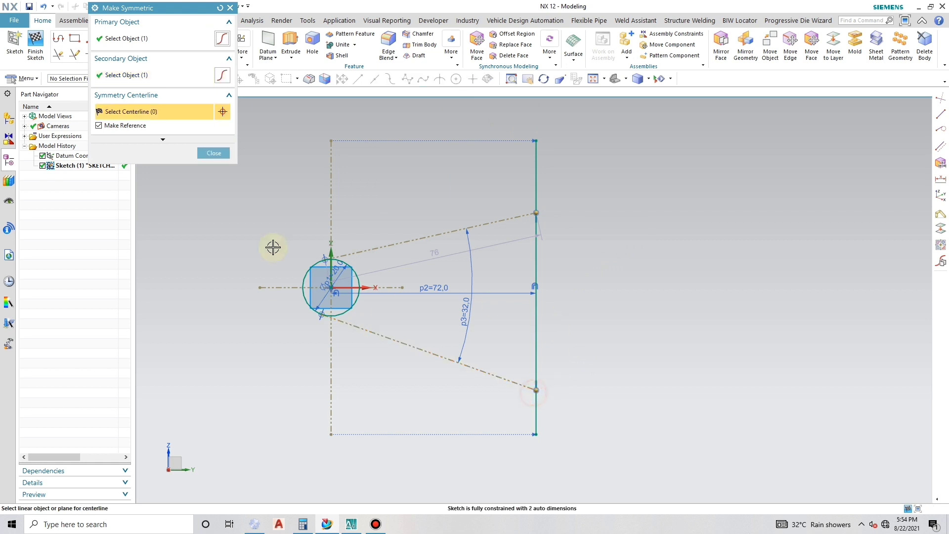
left_click(396, 289)
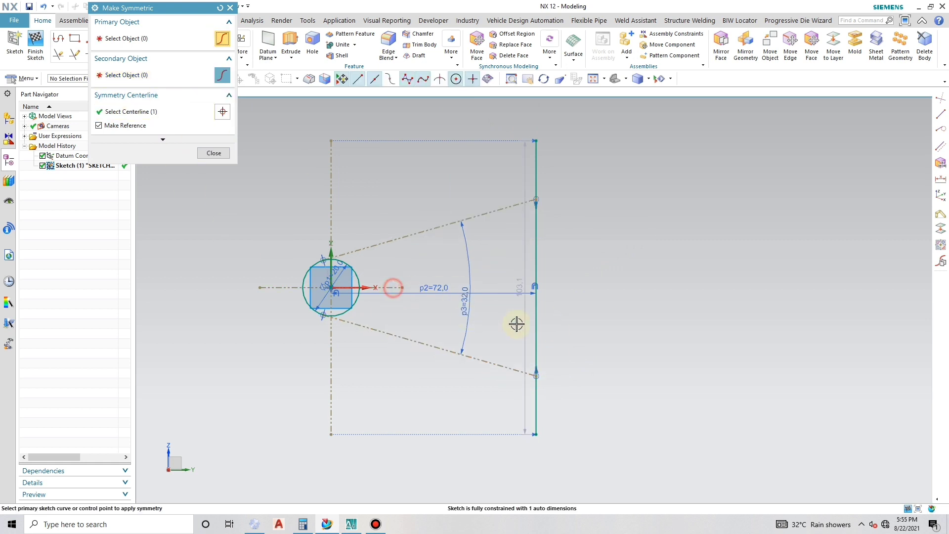
Step: Extend the horizontal reference line to the offset vertical line with Quick Extend
left_click(209, 152)
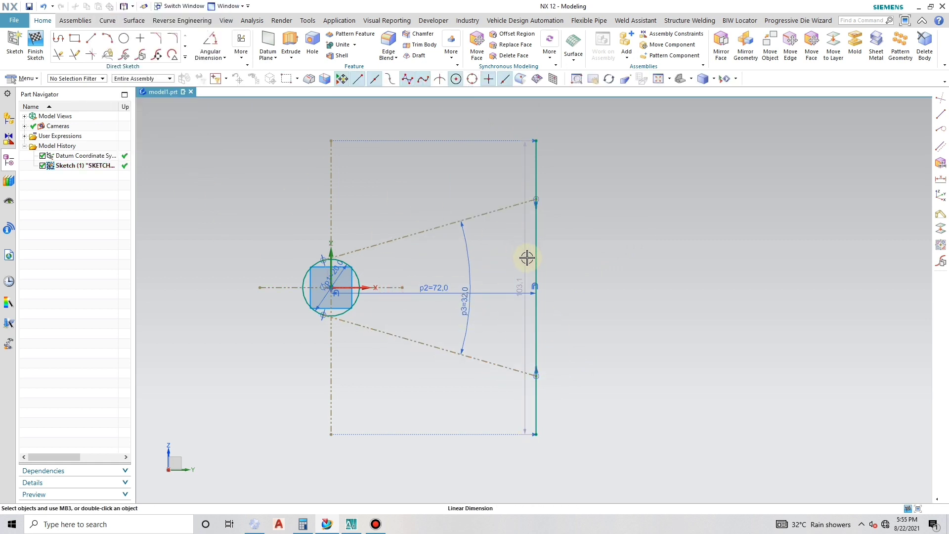
left_click(75, 55)
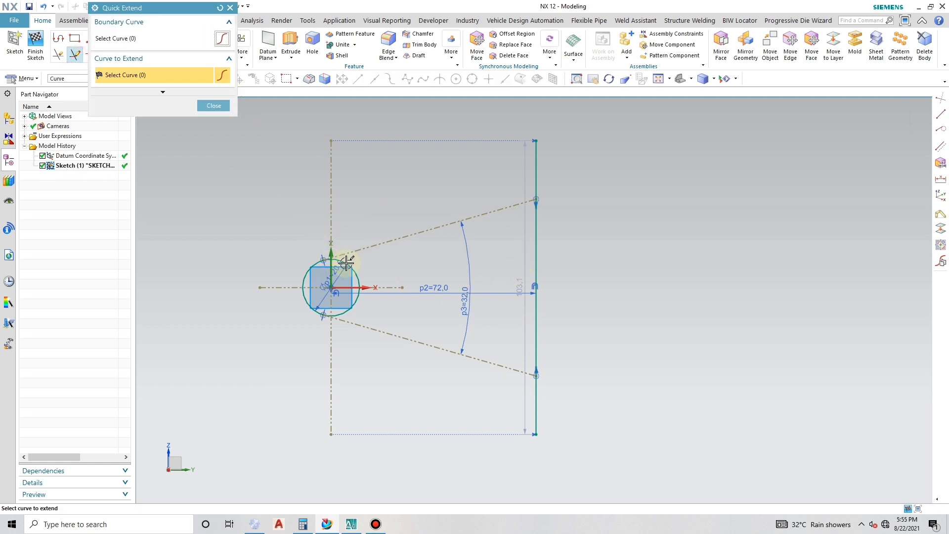
left_click(401, 283)
key("Escape")
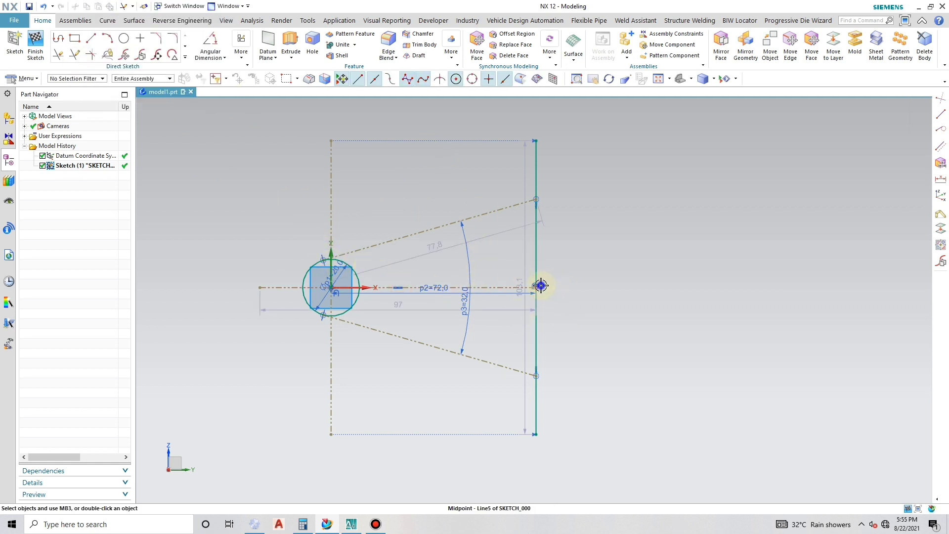
Step: Delete the offset constraint between the vertical reference line and the offset vertical line
right_click(541, 285)
left_click(551, 276)
right_click(536, 286)
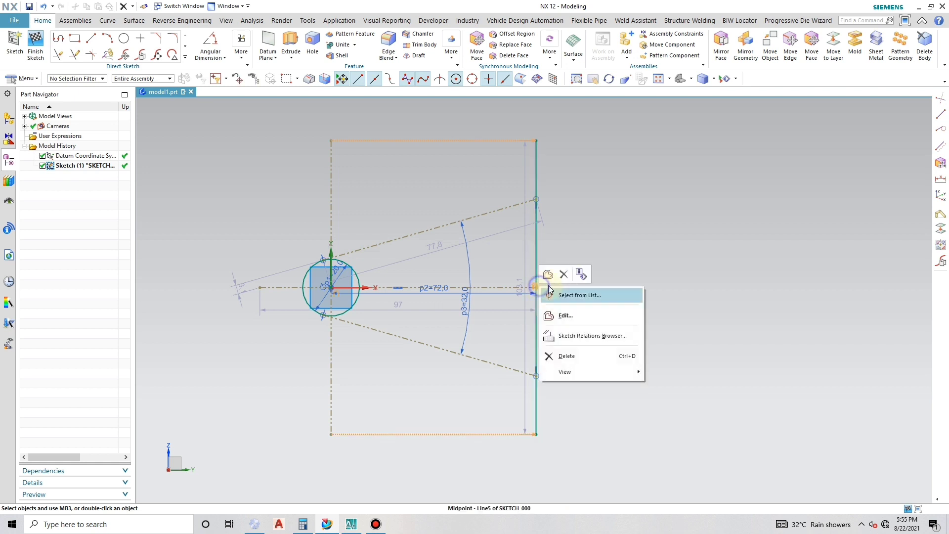
left_click(564, 275)
Step: Draw a 12 mm three-point circle tangent to the upper tangent line and the solid vertical line, inside their corner
left_click(184, 57)
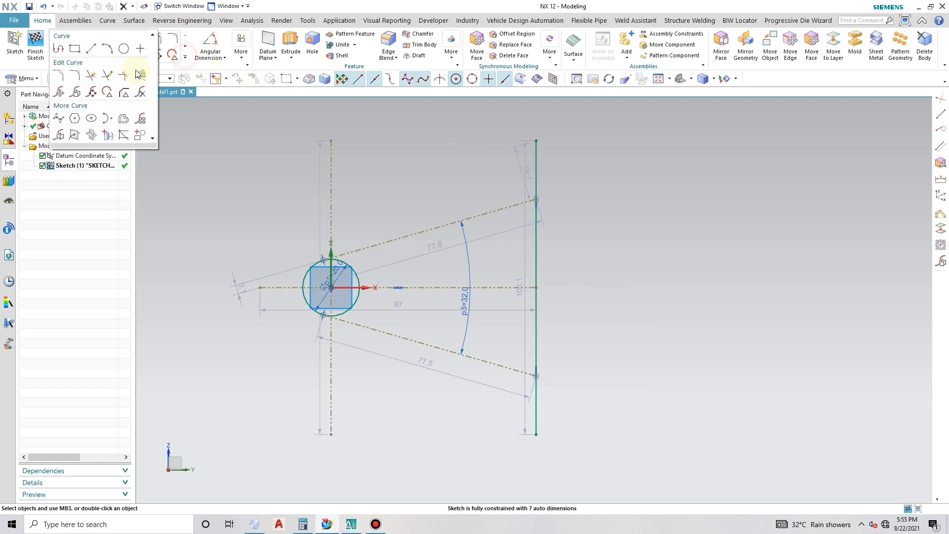
left_click(139, 74)
left_click(503, 208)
left_click(536, 233)
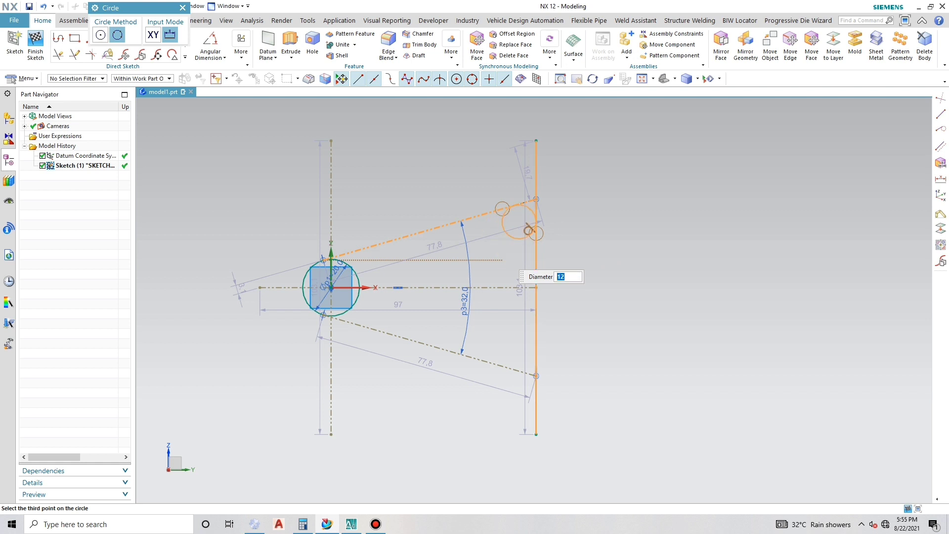
left_click(502, 243)
key("Escape")
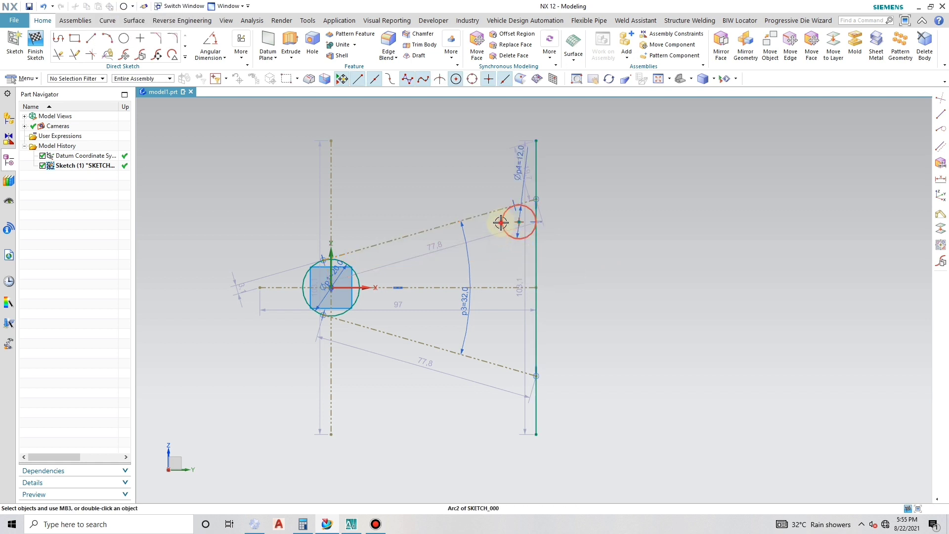
Step: Mirror the 12 mm circle about the horizontal reference line
left_click(501, 223)
left_click(185, 57)
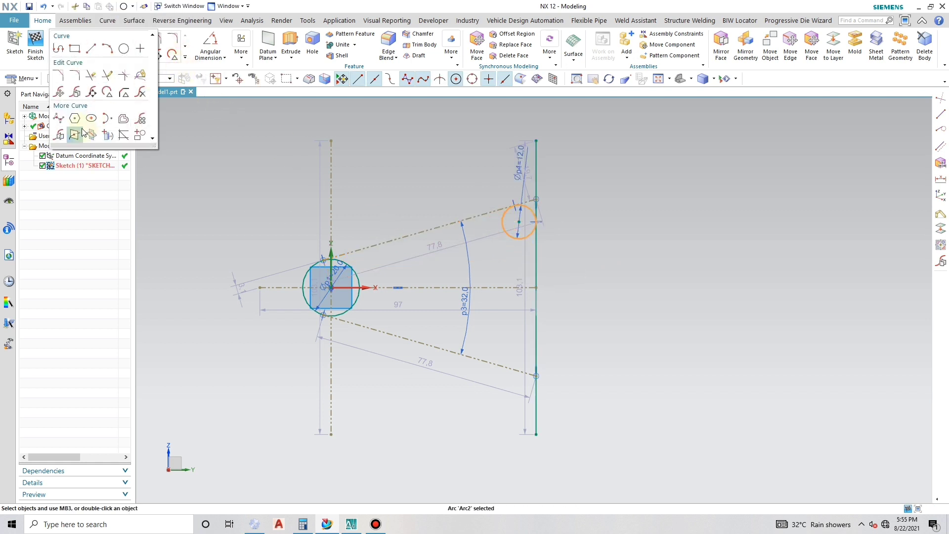
left_click(63, 137)
left_click(500, 288)
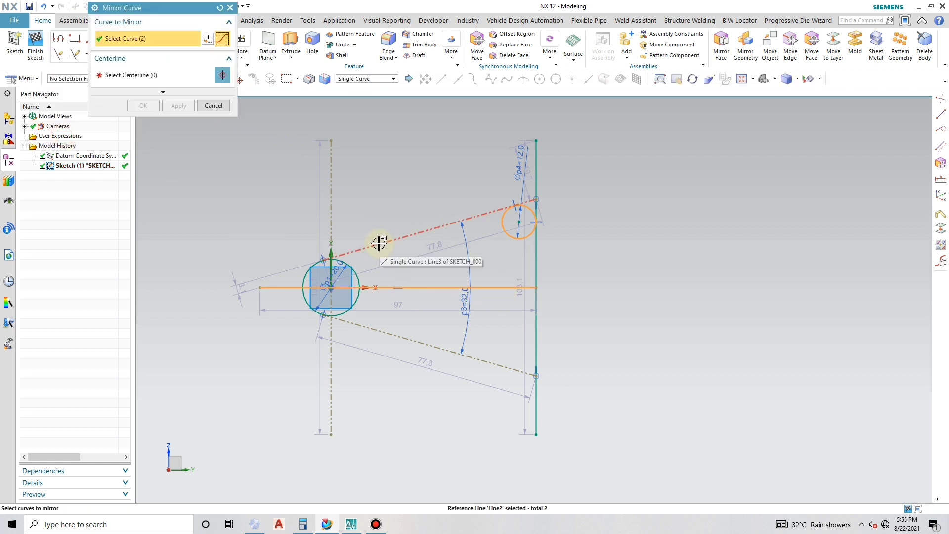
left_click(500, 290, "shift")
left_click(193, 80)
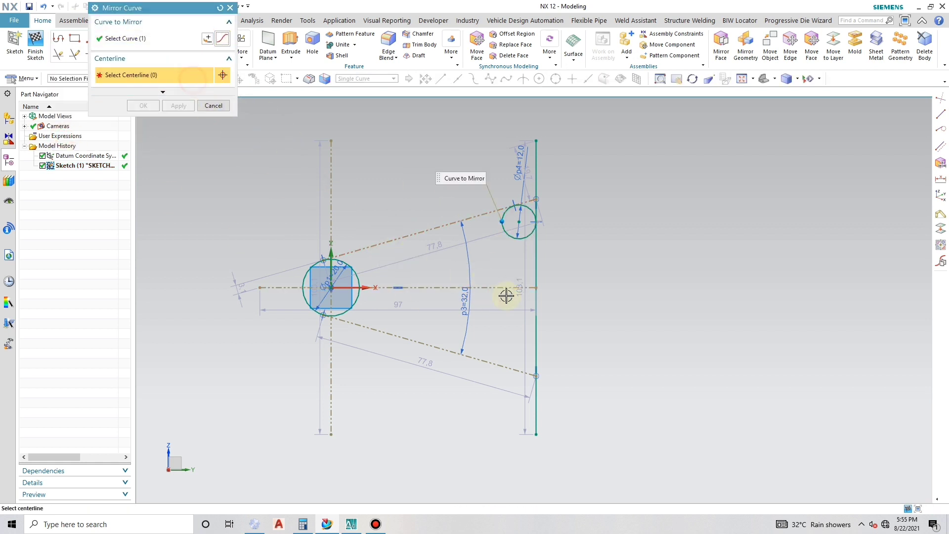
left_click(512, 292)
left_click(144, 105)
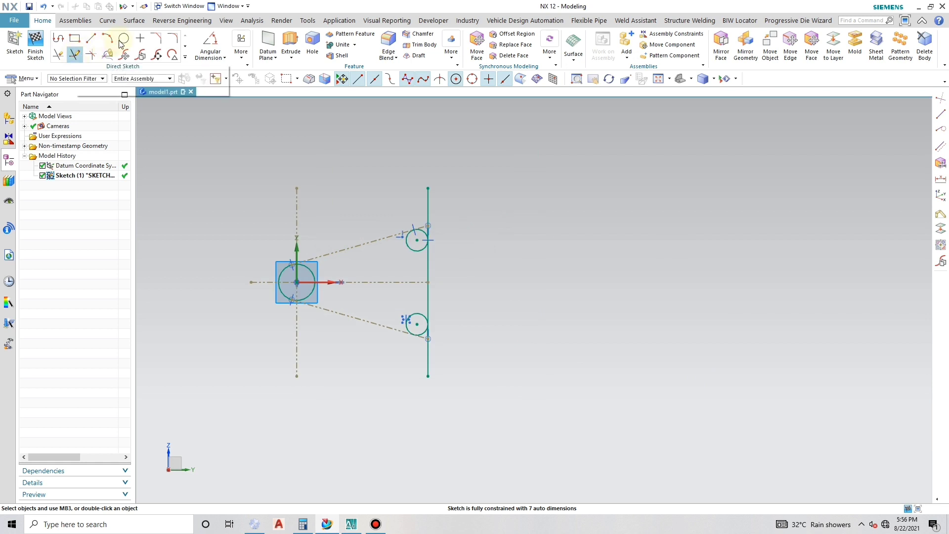
Step: Draw a 240 mm three-point circle tangent to the 20 mm circle and the upper 12 mm circle, enclosing them from above
left_click(123, 39)
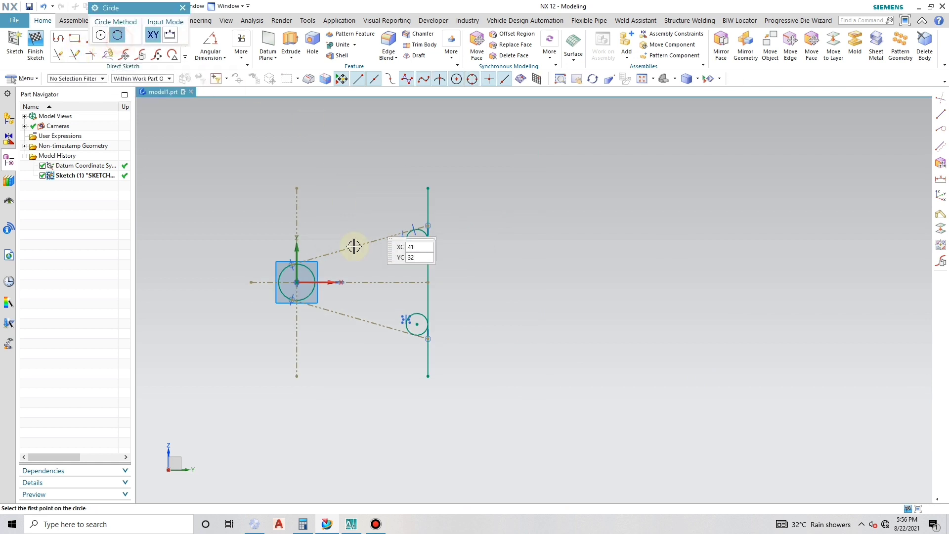
left_click(284, 268)
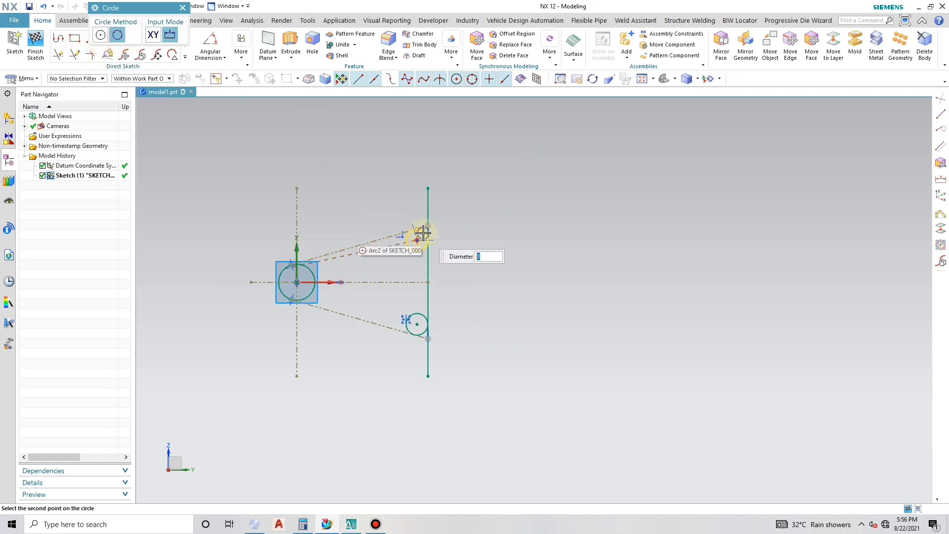
scroll(424, 232, "up", 3)
left_click(424, 227)
scroll(424, 227, "down", 2)
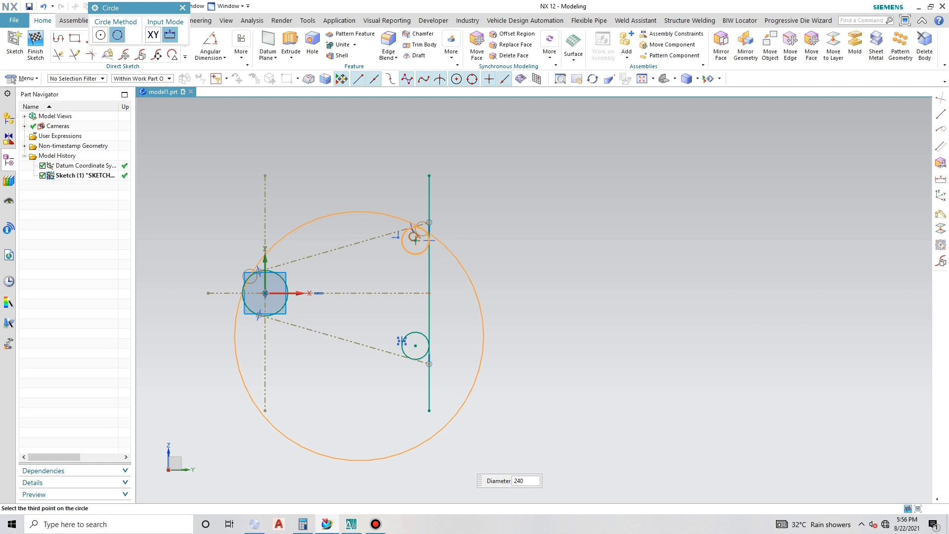
key("Return")
left_click(526, 396)
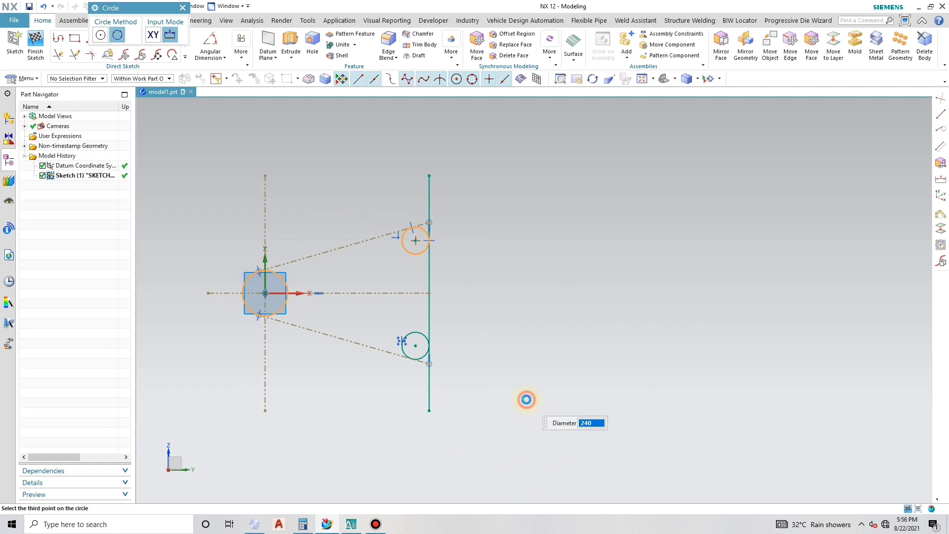
scroll(466, 205, "down", 5)
scroll(462, 212, "up", 4)
key("Escape")
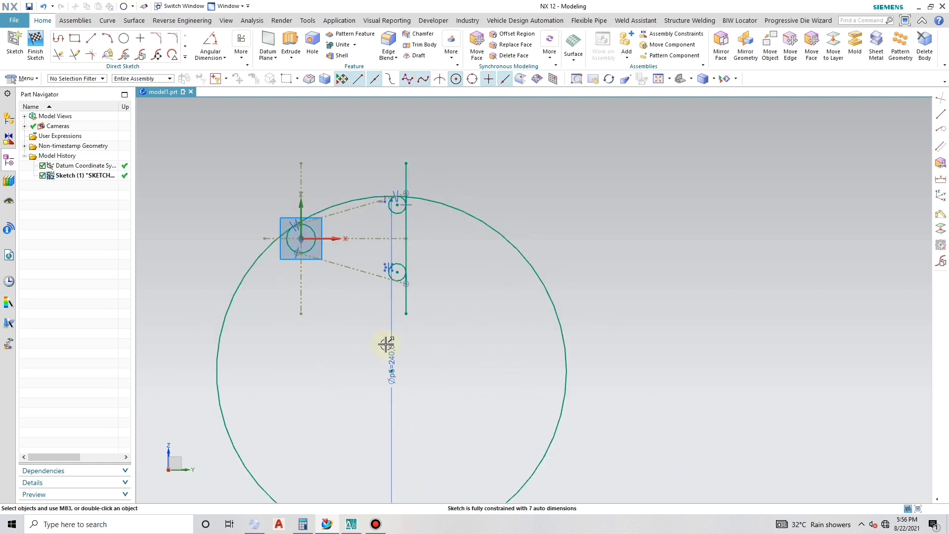
left_click_drag(529, 260, 583, 247)
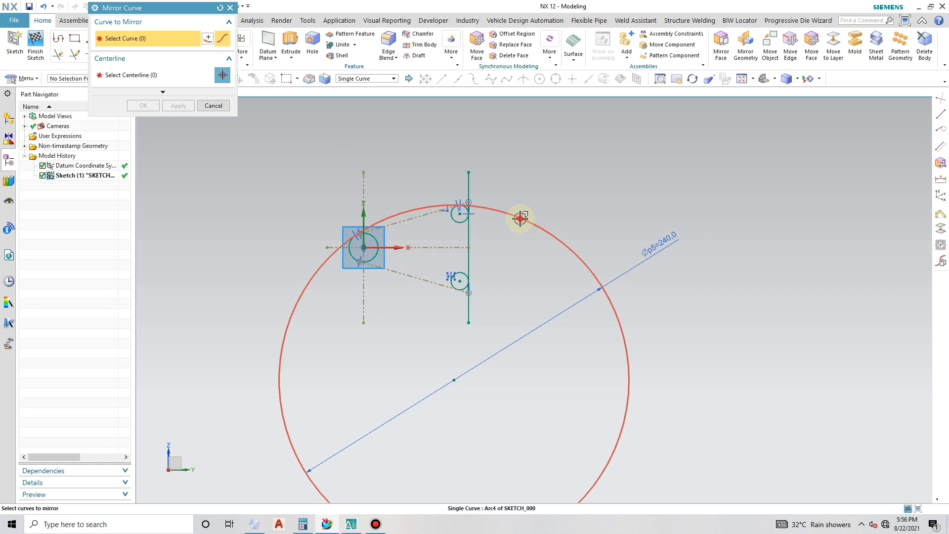
Step: Mirror the 240 mm circle about the horizontal reference line
left_click(520, 218)
left_click(180, 78)
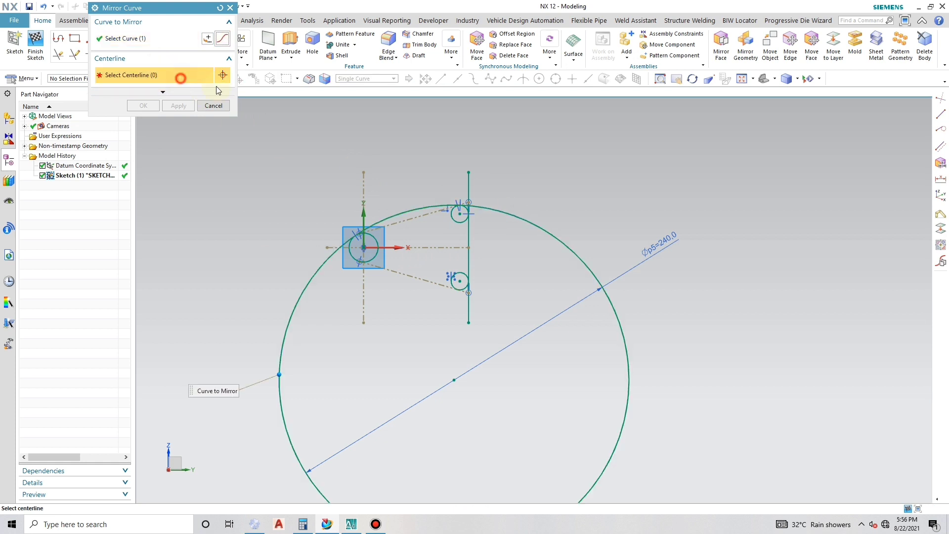
left_click(448, 248)
left_click(178, 106)
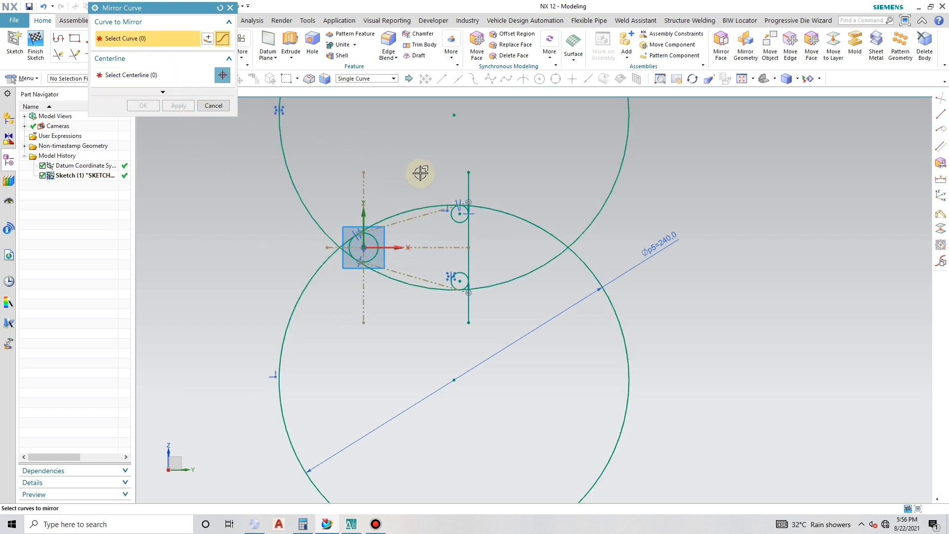
key("Escape")
Step: Trim the two 240 mm circles where they touch the 20 mm circle and the 12 mm circles with Quick Trim
left_click(185, 58)
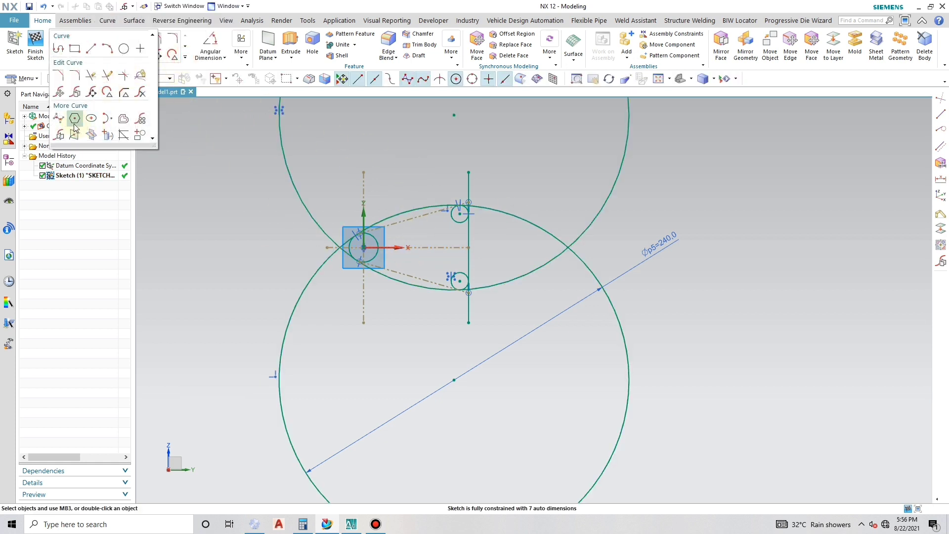
left_click(84, 75)
scroll(341, 255, "up", 5)
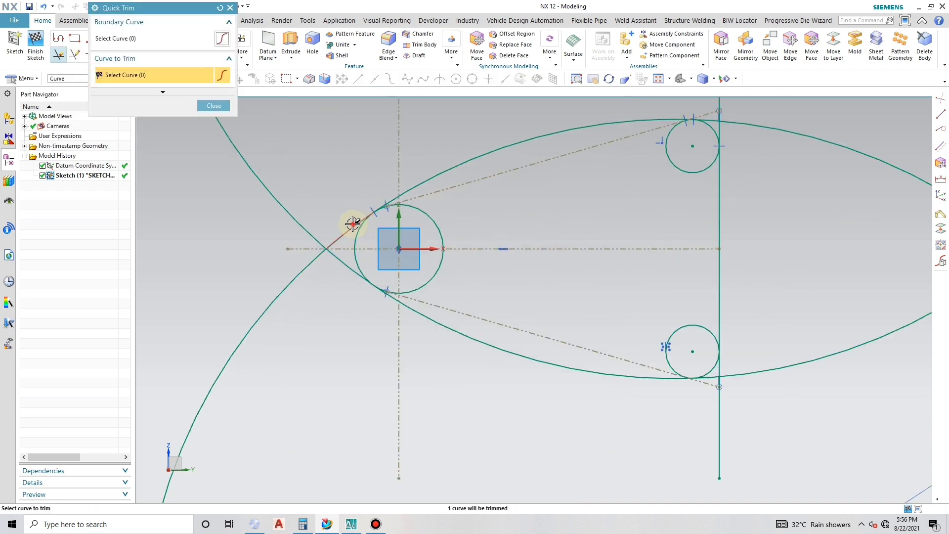
scroll(341, 254, "down", 3)
scroll(453, 183, "up", 6)
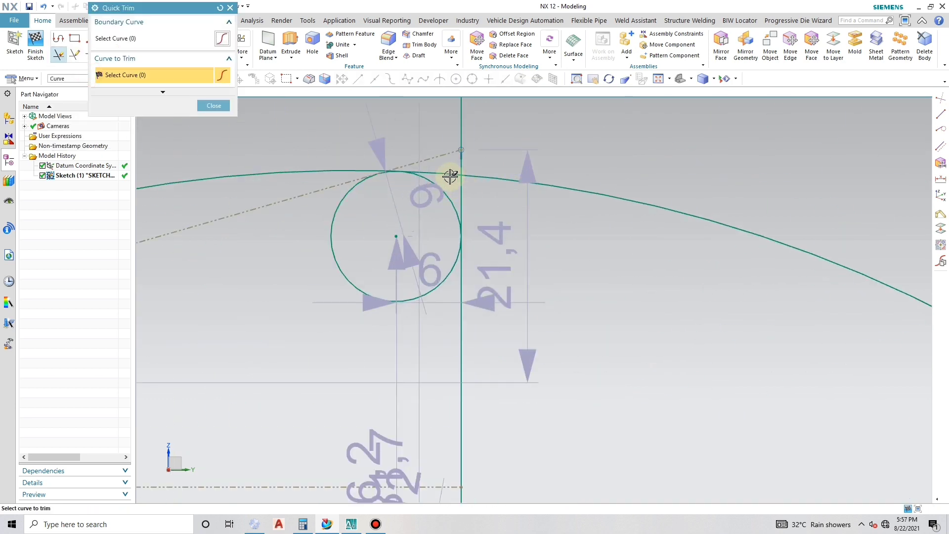
scroll(449, 136, "down", 6)
scroll(445, 159, "up", 5)
scroll(452, 318, "down", 5)
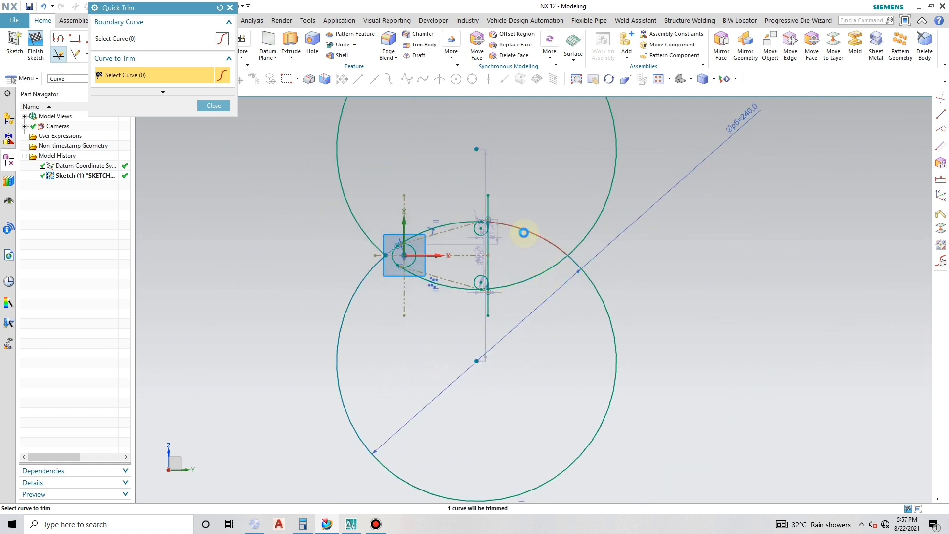
Step: Delete the leftover outer arcs of both 240 mm circles, keeping the two arcs between the small circles
key("Escape")
left_click(529, 235)
left_click(585, 231)
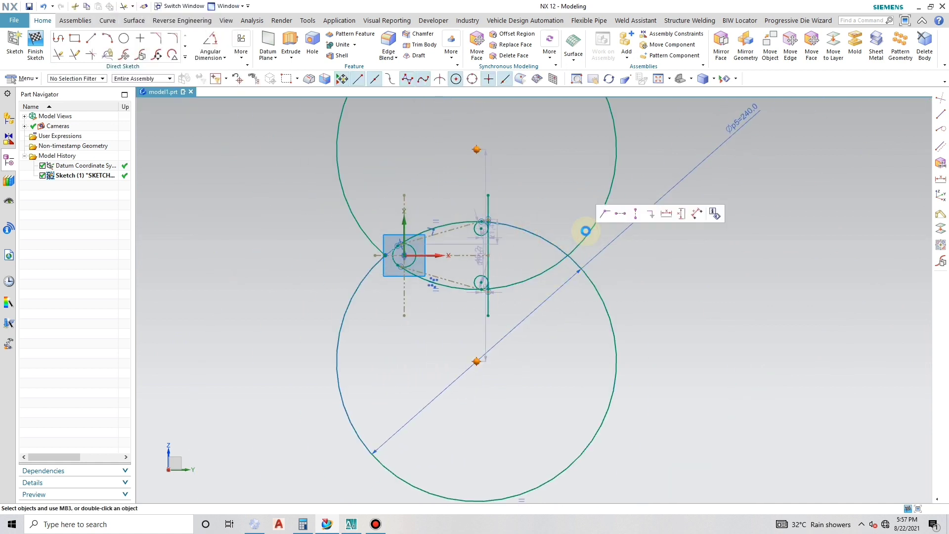
key("ctrl+d")
left_click(213, 260)
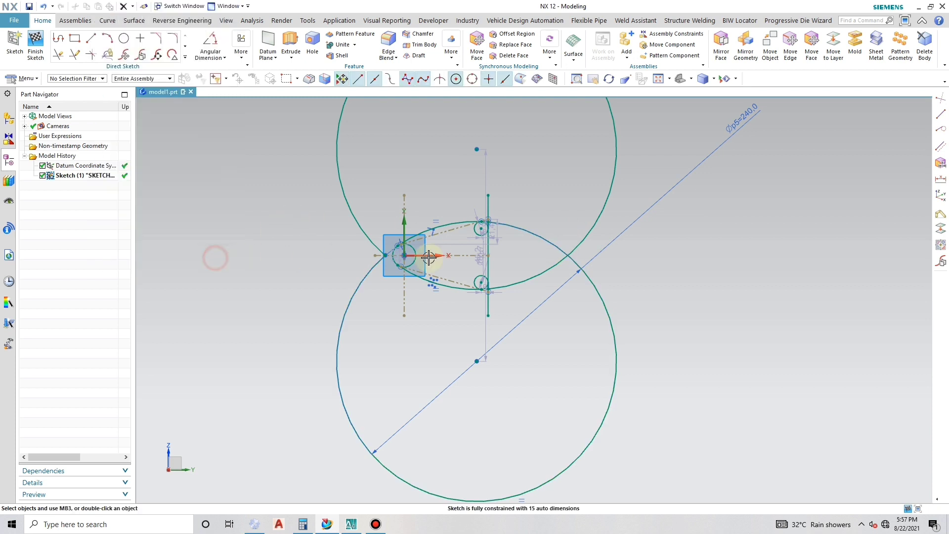
left_click(597, 225)
left_click(597, 295)
key("Delete")
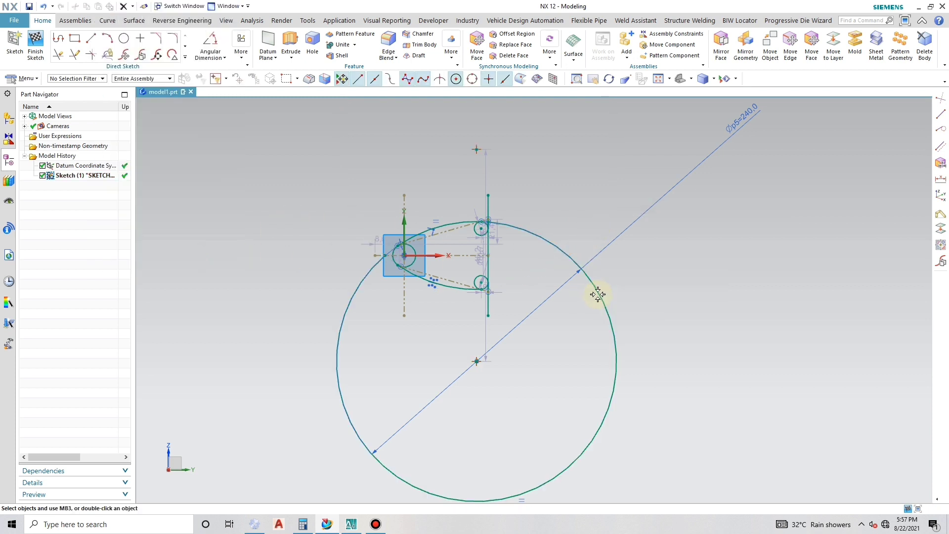
Step: Trim the inner parts of both 12 mm circles and the vertical line beyond them so they form rounded corners
scroll(452, 232, "up", 5)
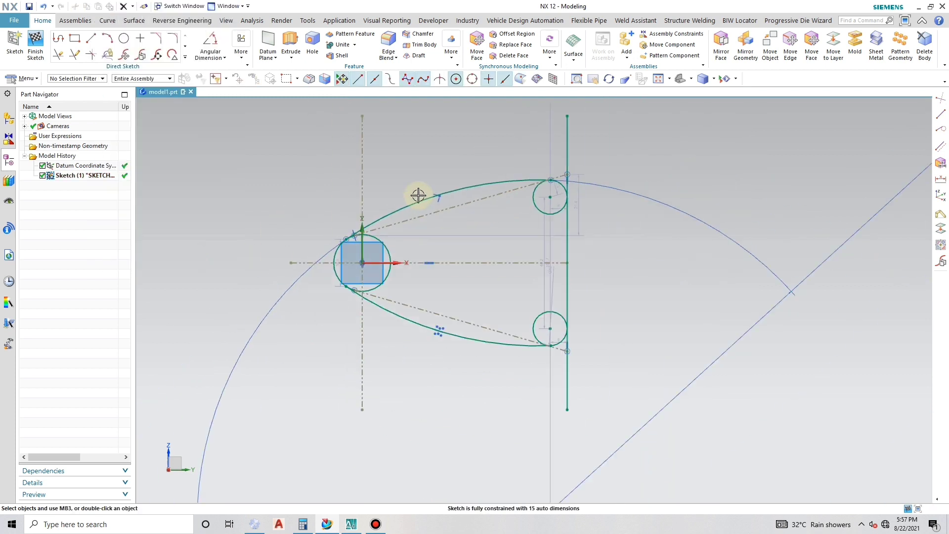
left_click(58, 55)
left_click(538, 175)
scroll(533, 155, "down", 2)
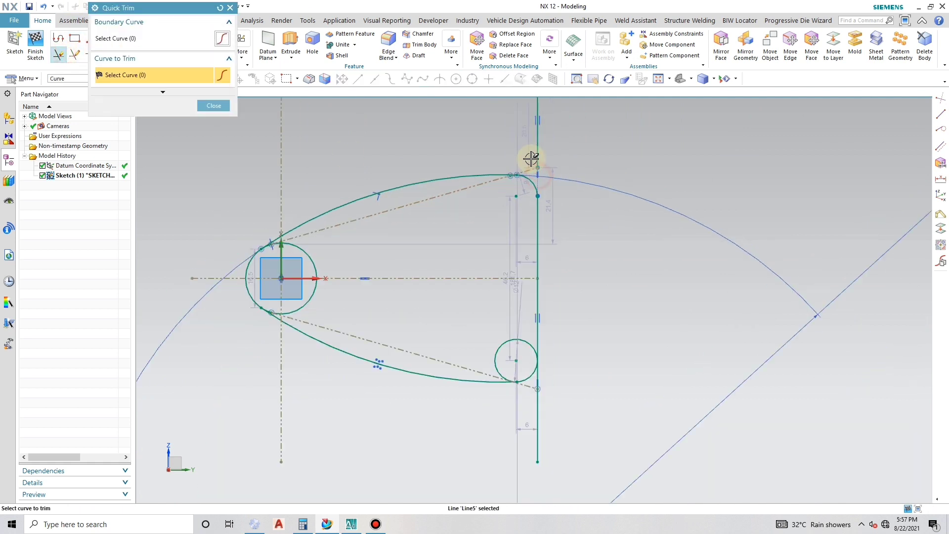
scroll(533, 368, "up", 3)
left_click(534, 324)
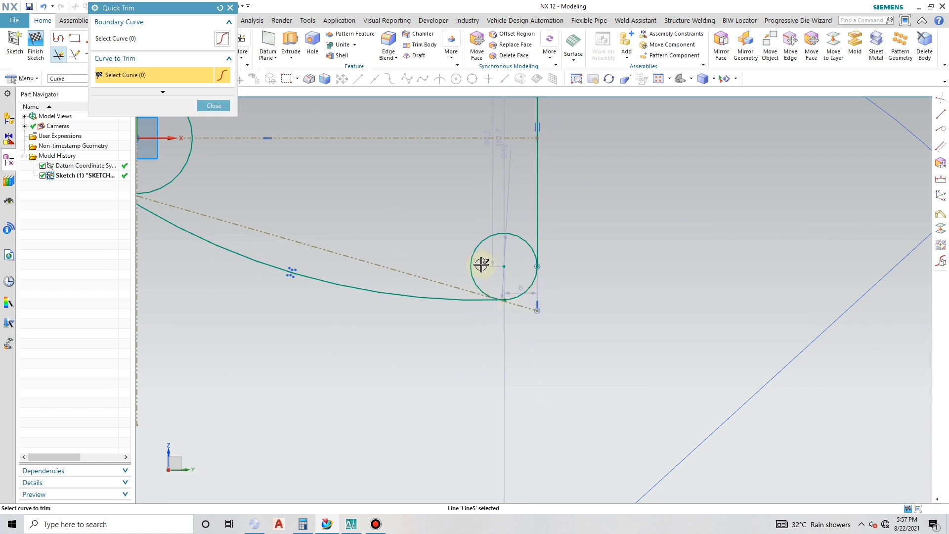
left_click(476, 249)
Step: Trim away the inner part of the 20 mm circle up to its contact points with the two large arcs
scroll(494, 276, "down", 2)
scroll(376, 213, "up", 3)
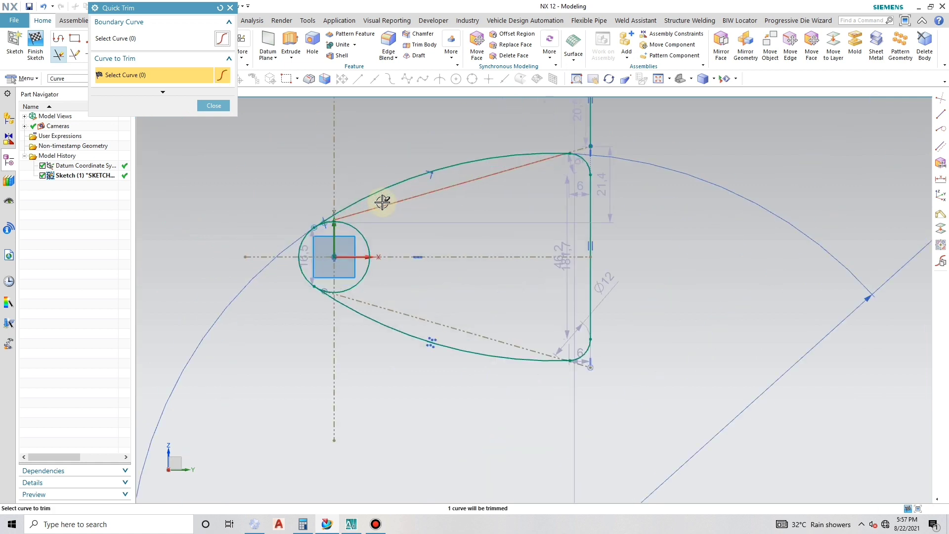
left_click(356, 227)
scroll(331, 296, "up", 5)
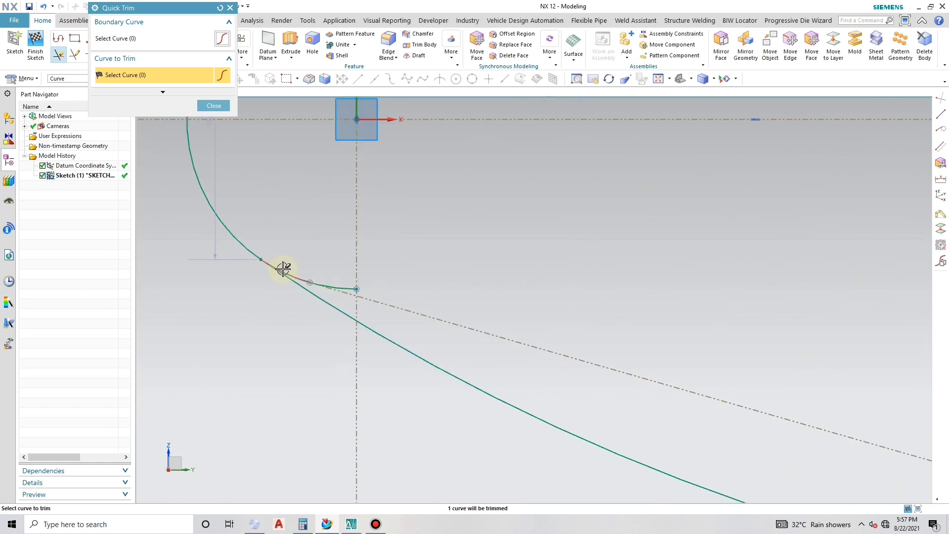
scroll(326, 280, "down", 4)
scroll(304, 179, "up", 8)
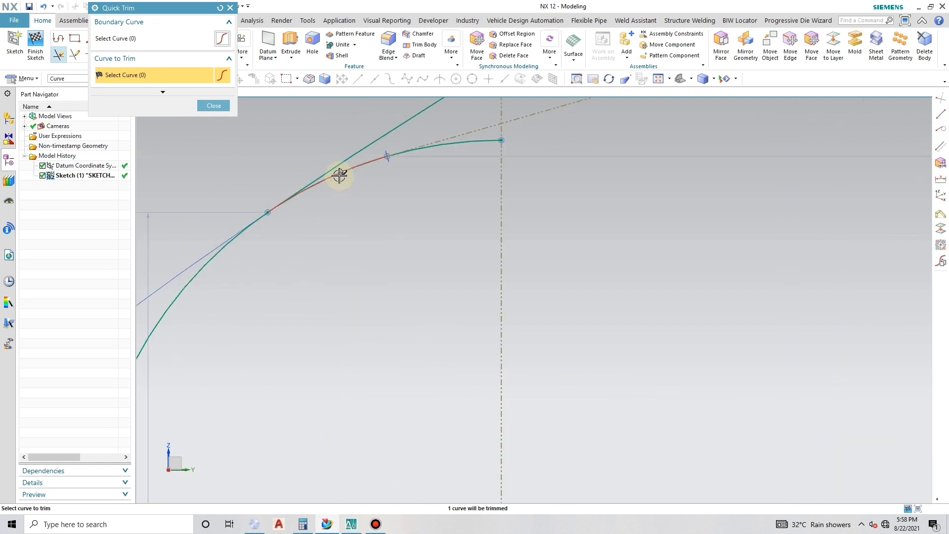
left_click(339, 175)
left_click(458, 147)
scroll(402, 146, "down", 9)
scroll(407, 240, "up", 7)
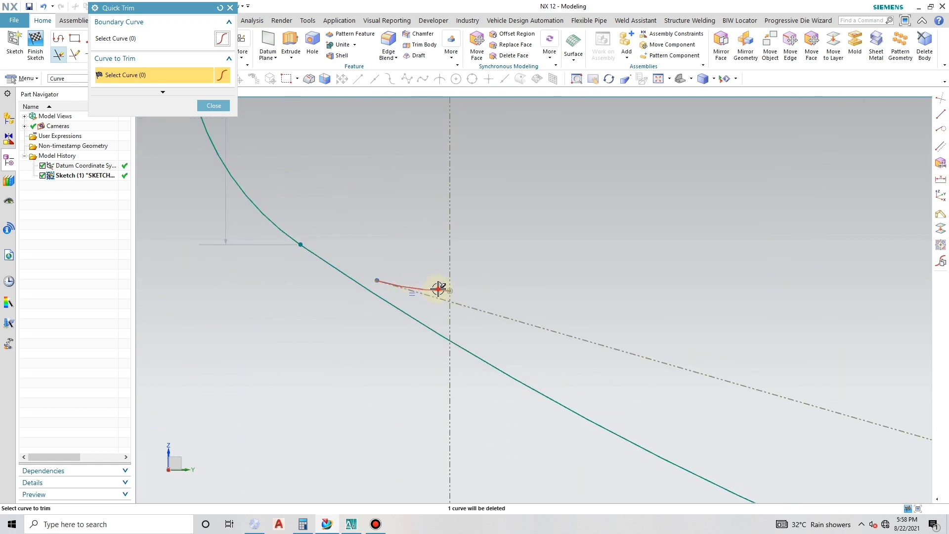
left_click(439, 288)
scroll(337, 287, "down", 10)
scroll(421, 255, "up", 2)
key("Escape")
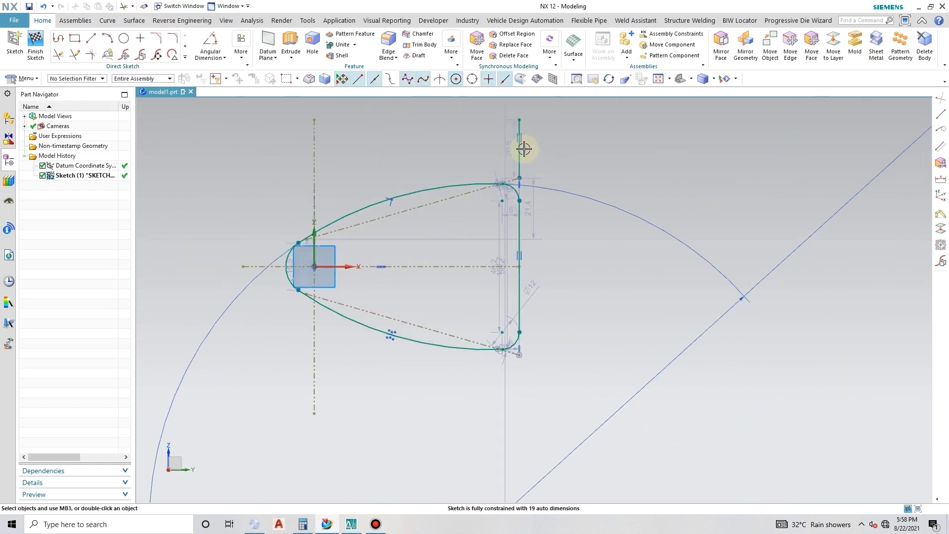
Step: Delete the leftover line segment above the upper rounded corner and draw a 5 mm circle centred on the sketch origin
left_click(519, 152)
left_click(124, 38)
scroll(316, 257, "up", 3)
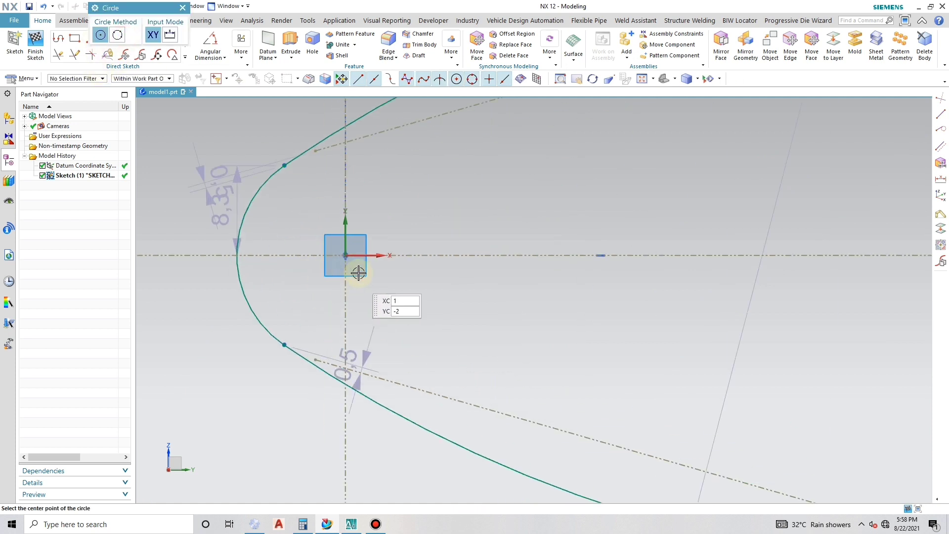
left_click(346, 257)
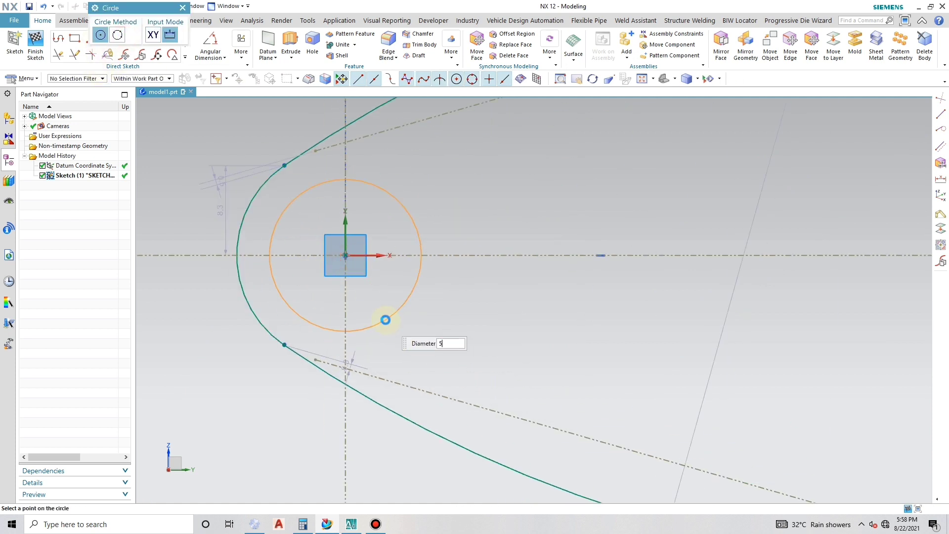
key("Return")
Step: Draw two 5 mm circles at the centres of the upper and lower rounded-corner arcs
scroll(277, 319, "down", 3)
scroll(716, 148, "up", 2)
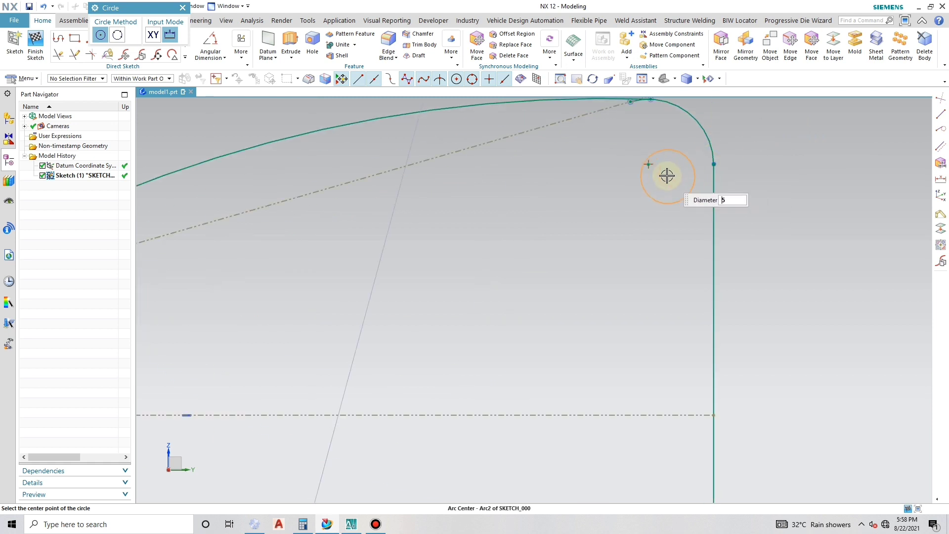
left_click(649, 165)
key("Return")
scroll(649, 165, "down", 3)
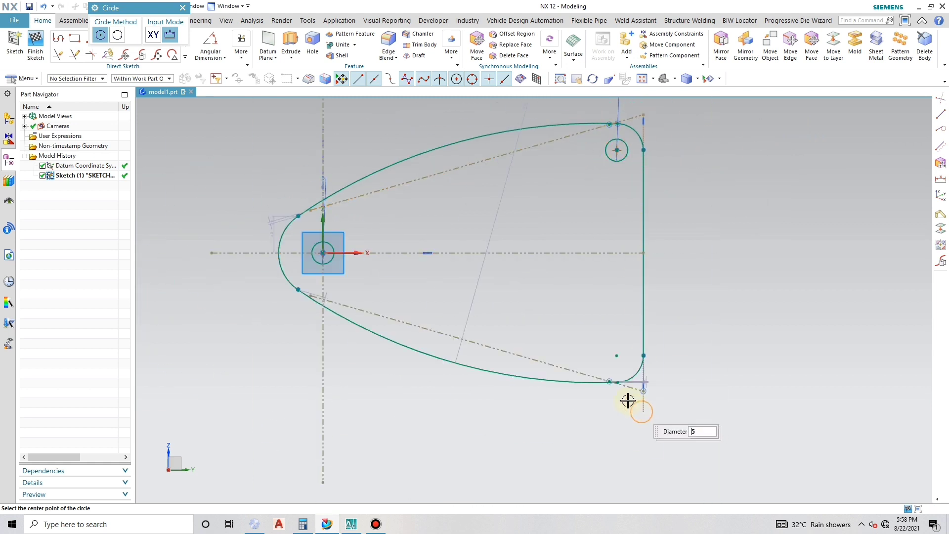
scroll(627, 396, "up", 3)
left_click(619, 324)
scroll(620, 324, "down", 3)
key("Escape")
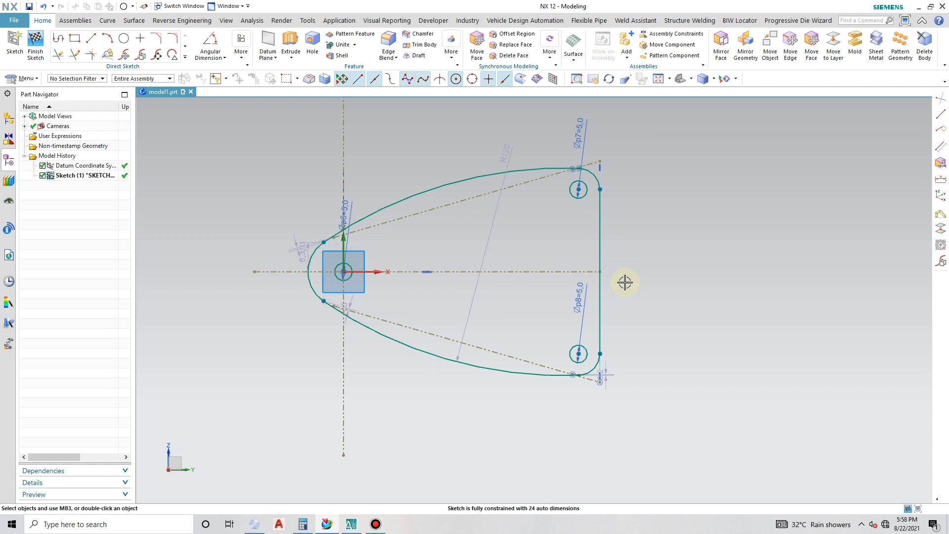
Step: Finish the sketch and extrude the plate region around the three holes with a symmetric distance of 1.5 mm
left_click(35, 42)
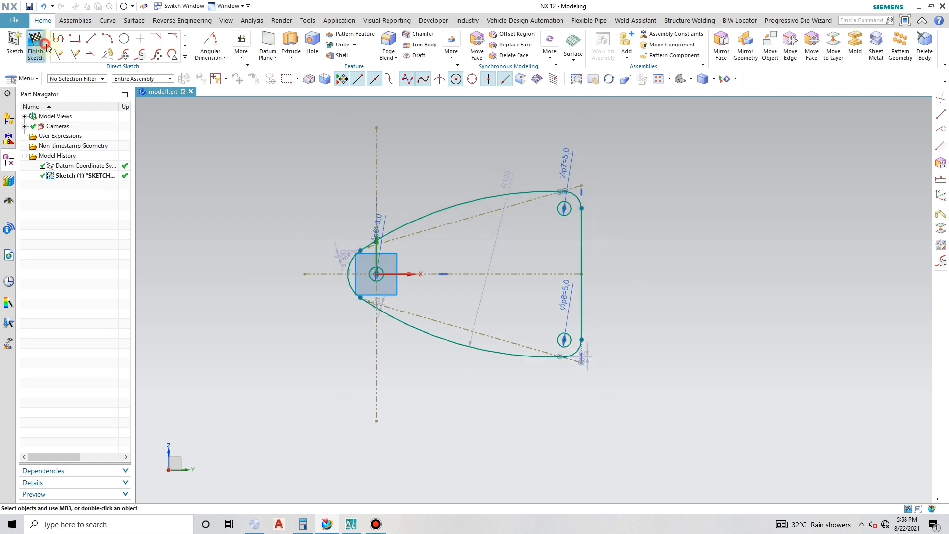
mouse_move(383, 256)
middle_mouse_down()
mouse_move(570, 308)
mouse_move(547, 307)
mouse_move(540, 235)
mouse_move(561, 260)
middle_mouse_up()
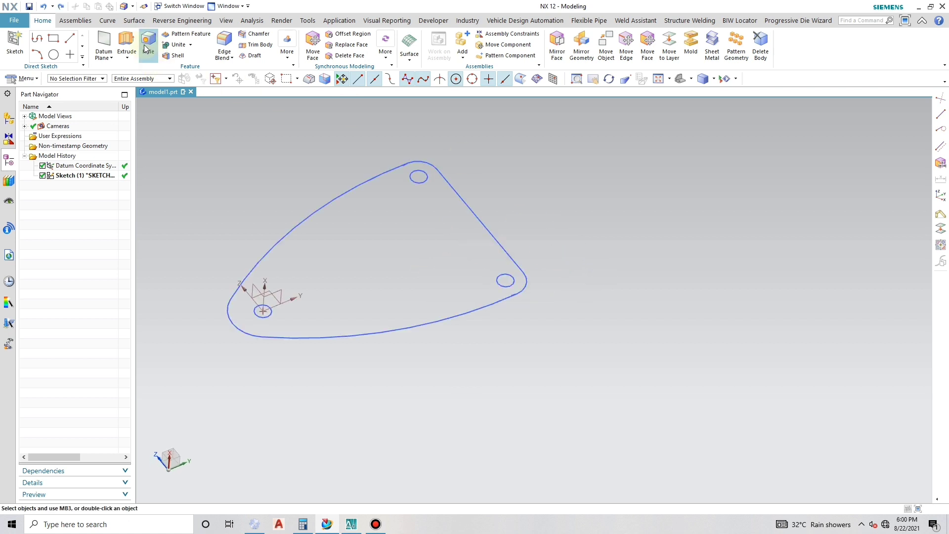
key("x")
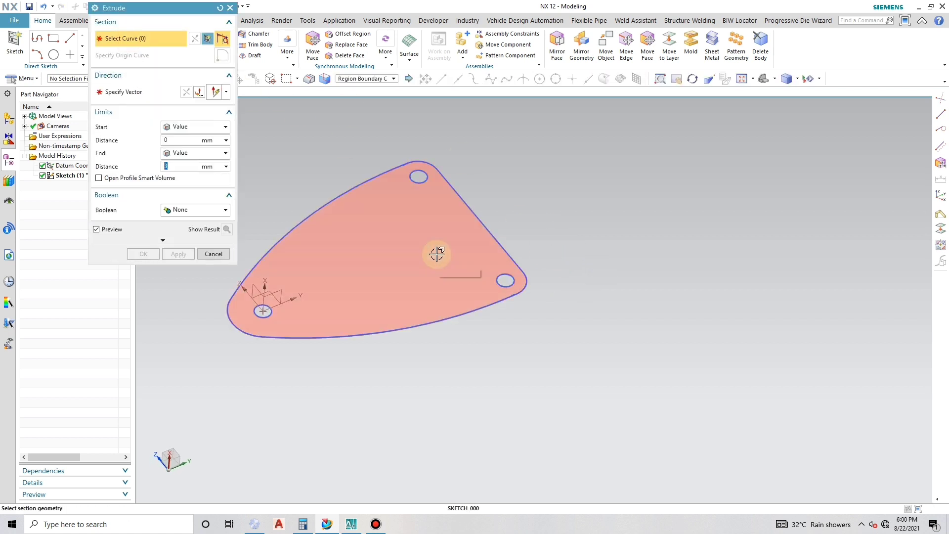
left_click(437, 253)
left_click(178, 170)
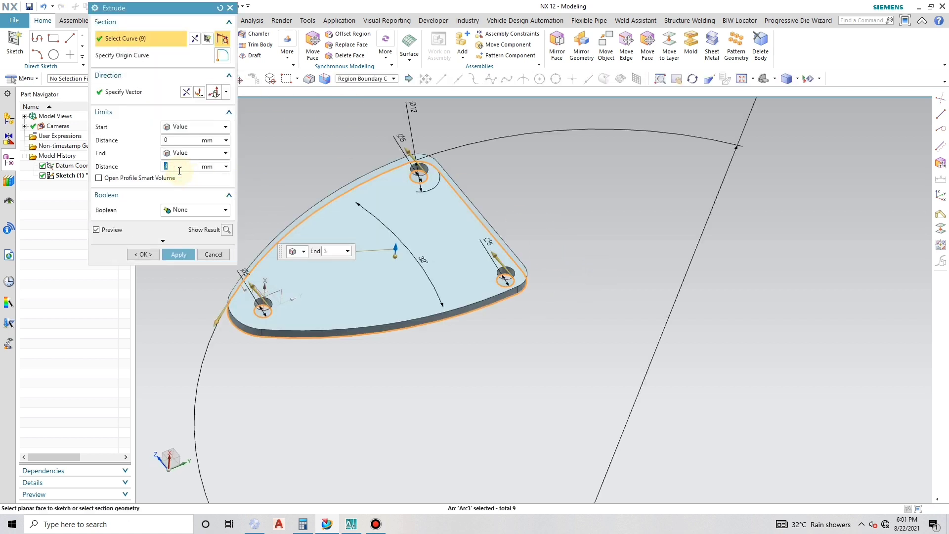
type("1.5")
key("Return")
left_click(188, 128)
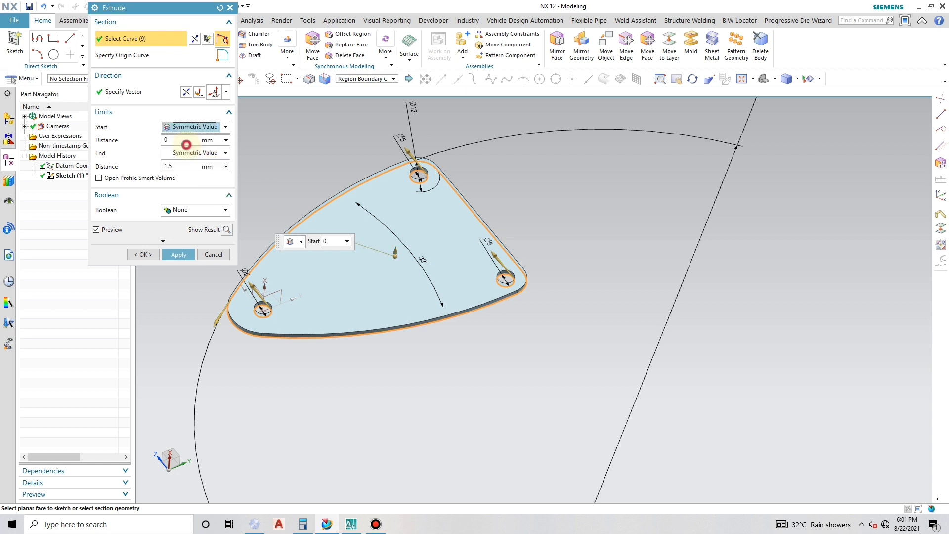
left_click(191, 144)
left_click(177, 227)
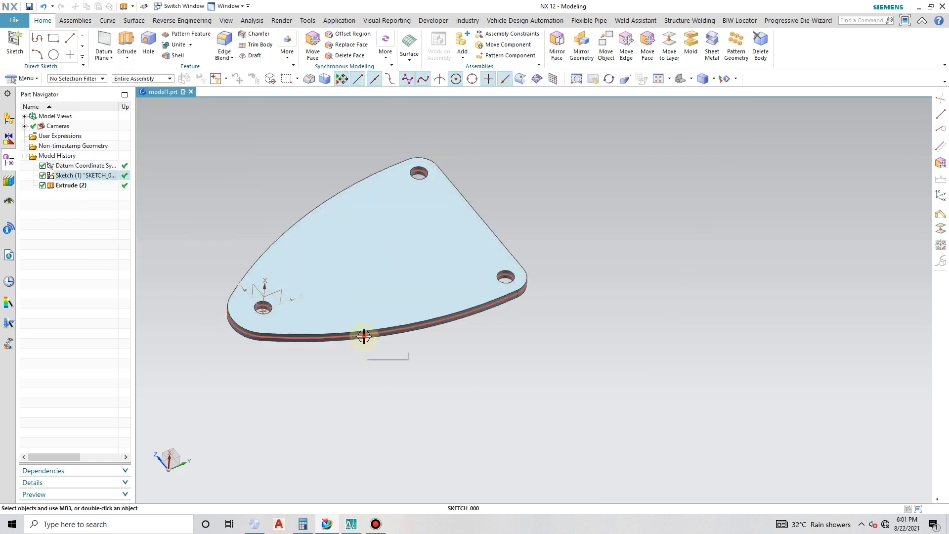
Step: Hide the plate's profile sketch and create a new sketch on the YZ plane of the datum coordinate system
middle_click_drag(432, 347, 418, 325)
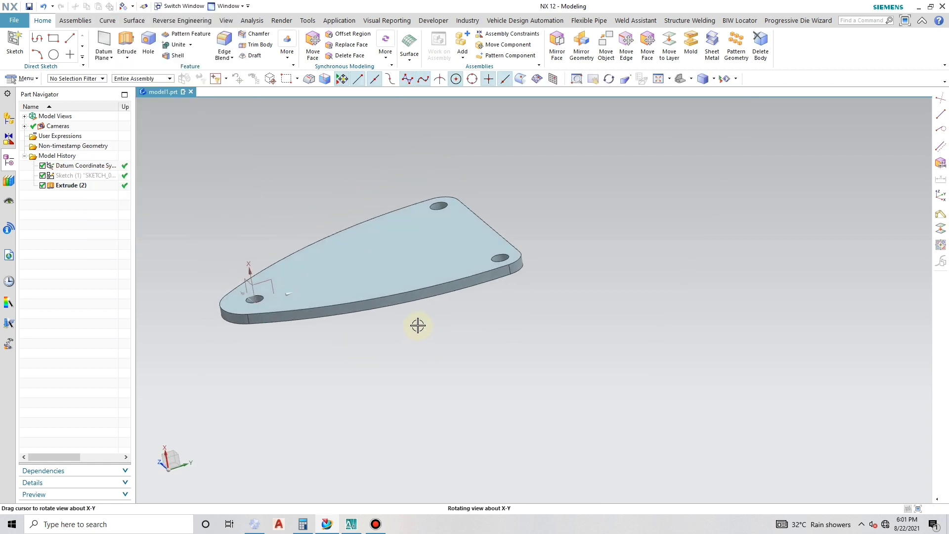
left_click(127, 43)
left_click(214, 255)
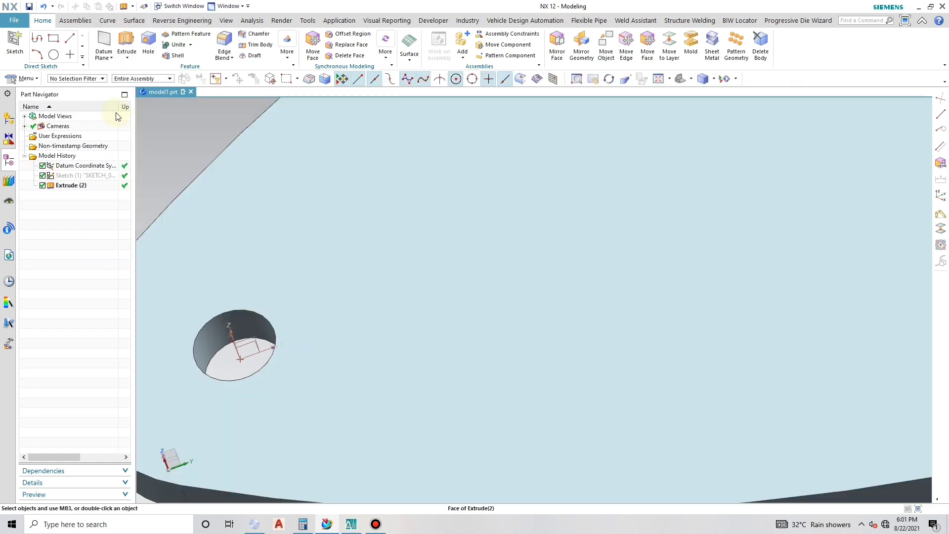
left_click(14, 44)
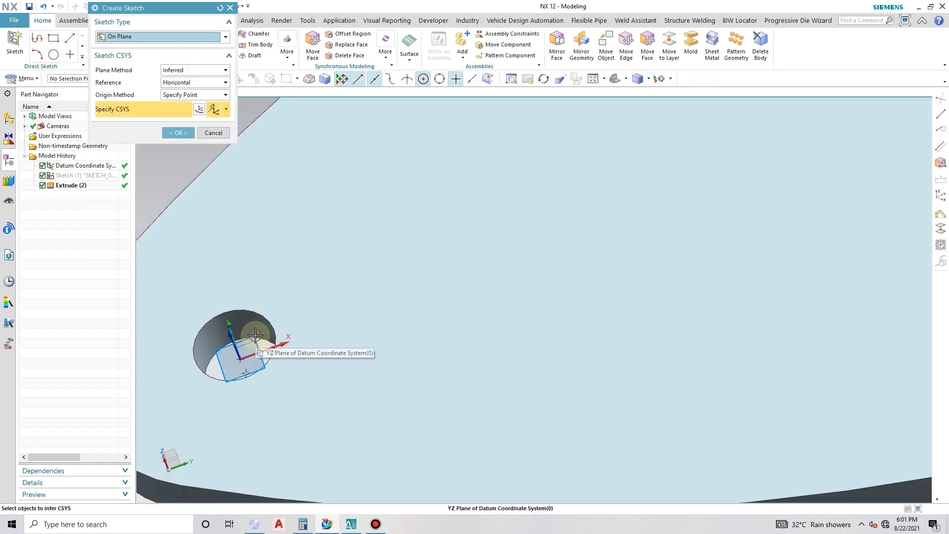
middle_click_drag(338, 388, 254, 139)
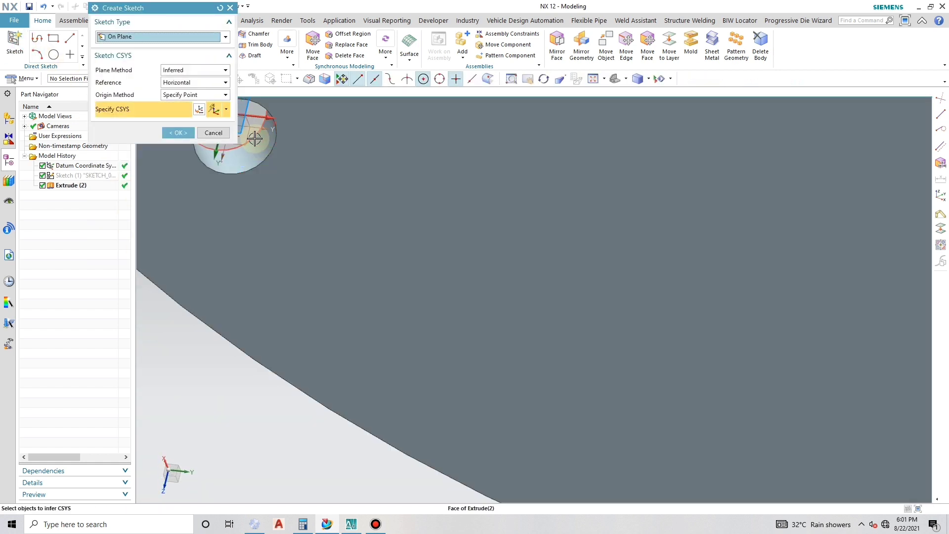
left_click(245, 141)
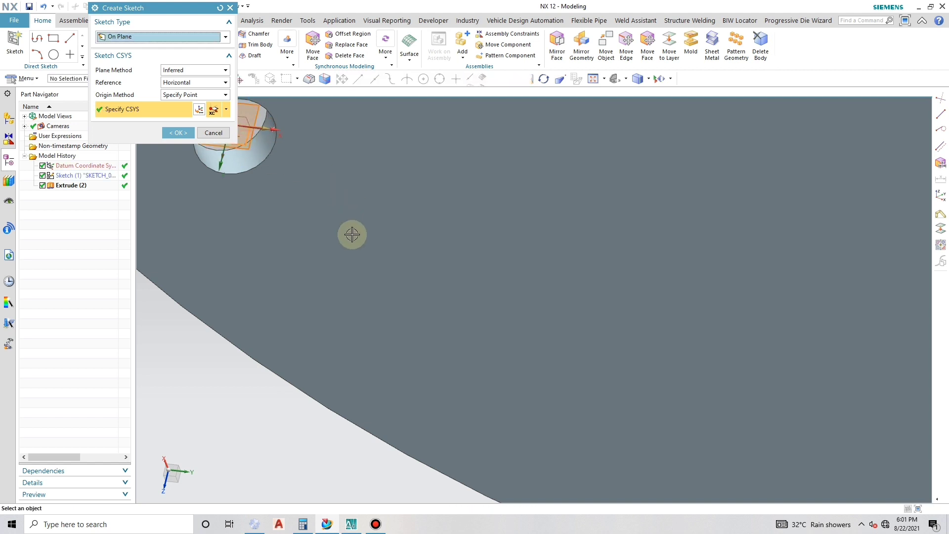
key("Home")
left_click(178, 133)
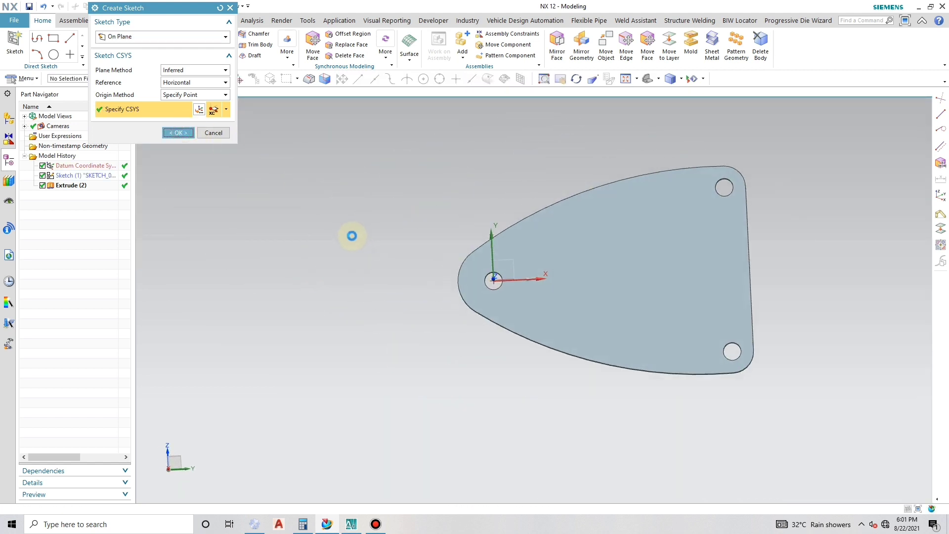
Step: Draw a horizontal line from the origin to beyond the plate's straight edge and convert it to a reference line
left_click(185, 57)
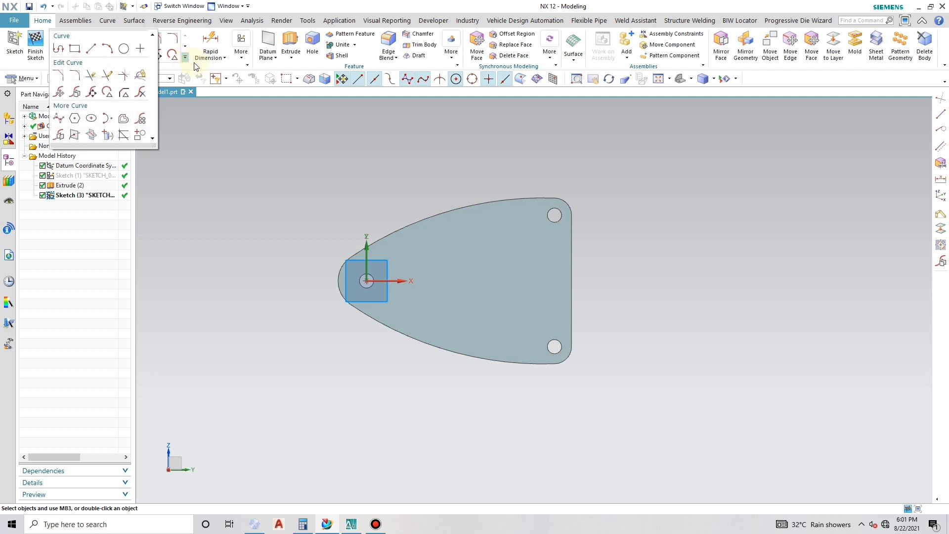
left_click(91, 48)
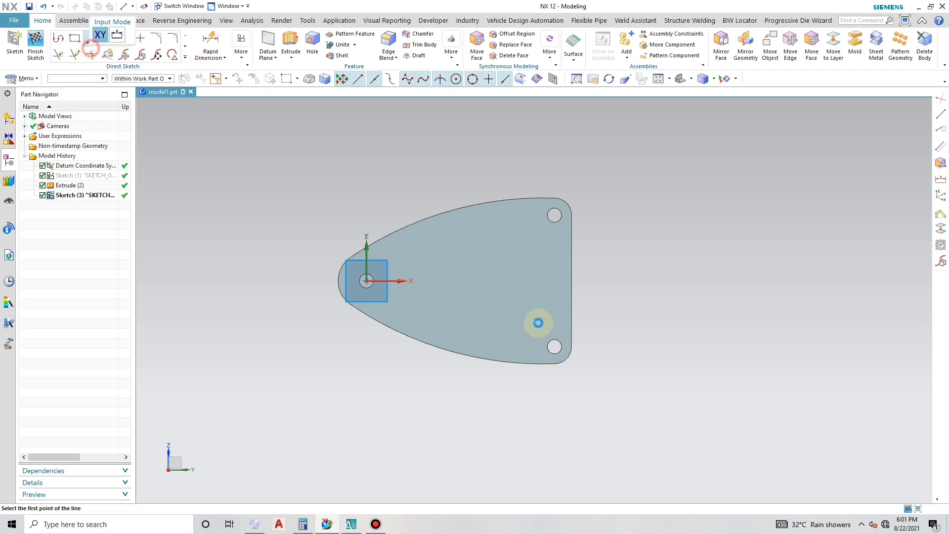
left_click(367, 280)
left_click(623, 281)
key("Escape")
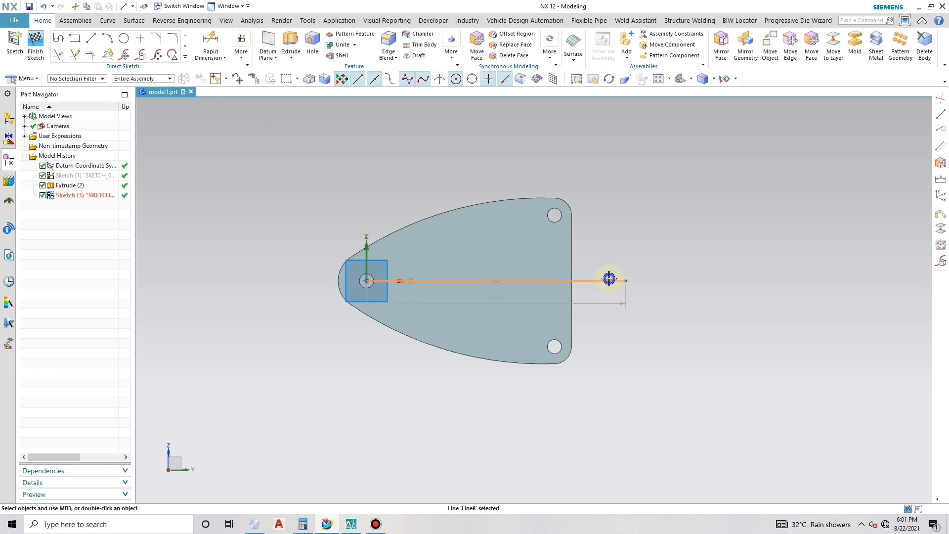
right_click(610, 279)
left_click(646, 198)
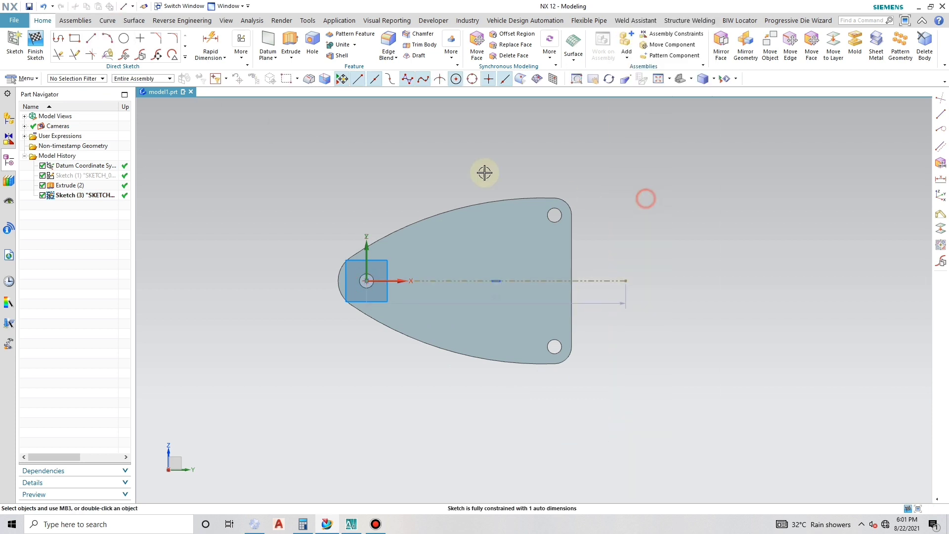
Step: Offset the plate's straight edge 22 mm inward as a sketch line and delete the source curve left on the edge
left_click(187, 57)
left_click(123, 120)
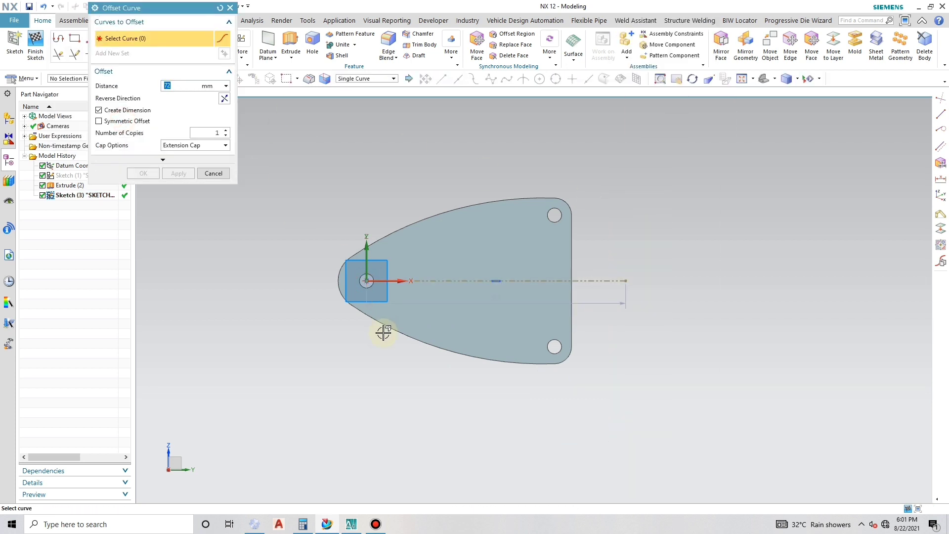
left_click(571, 310)
left_click(178, 173)
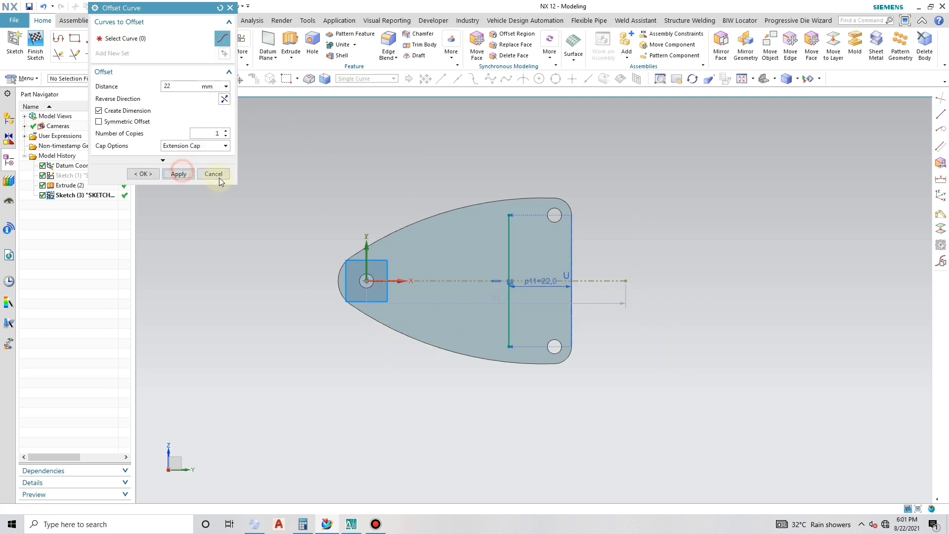
left_click(214, 173)
right_click(578, 277)
left_click(589, 271)
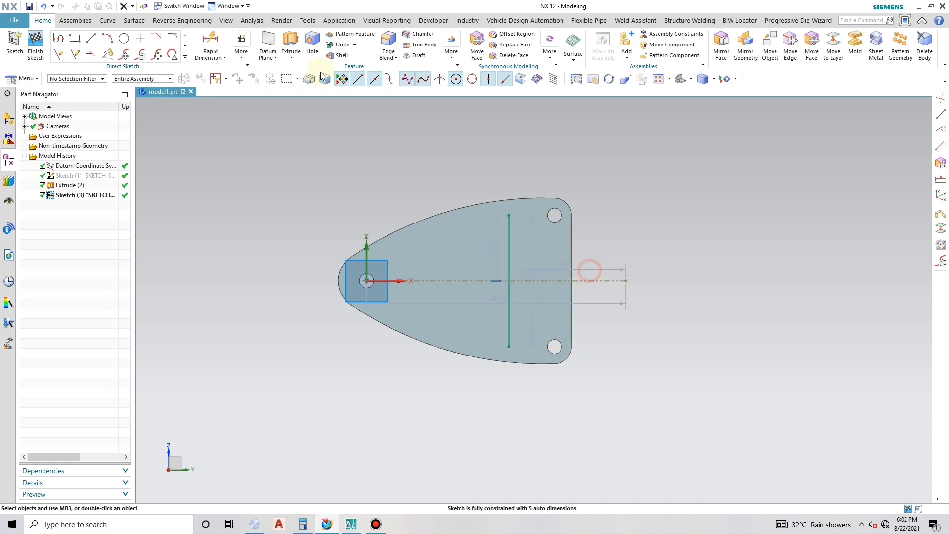
Step: Draw a 20 mm circle and a larger concentric circle where the offset line crosses the horizontal reference, and convert the offset line to reference
left_click(123, 38)
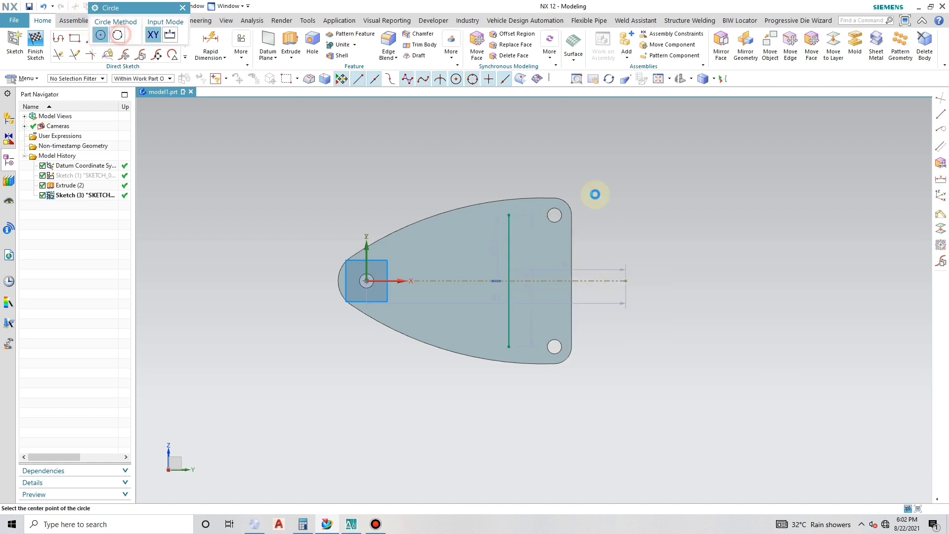
left_click(509, 281)
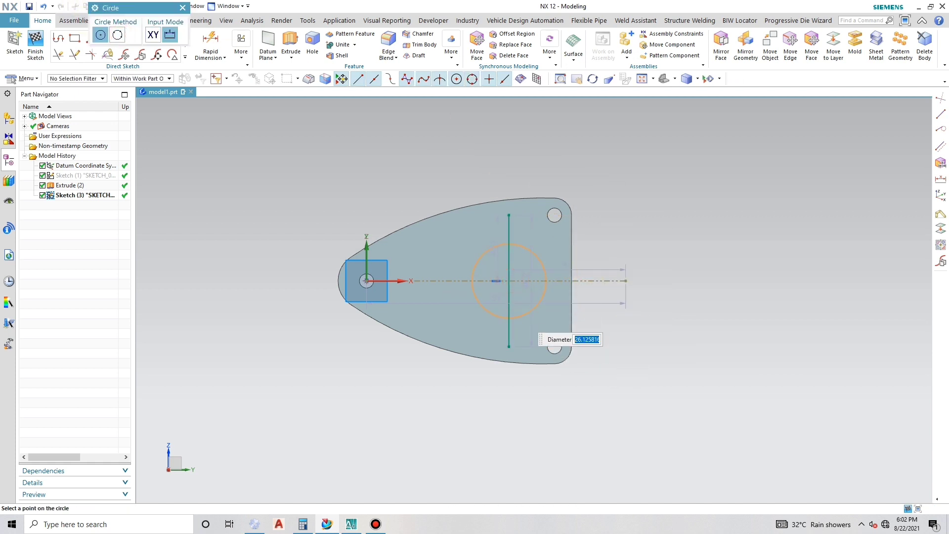
left_click(509, 281)
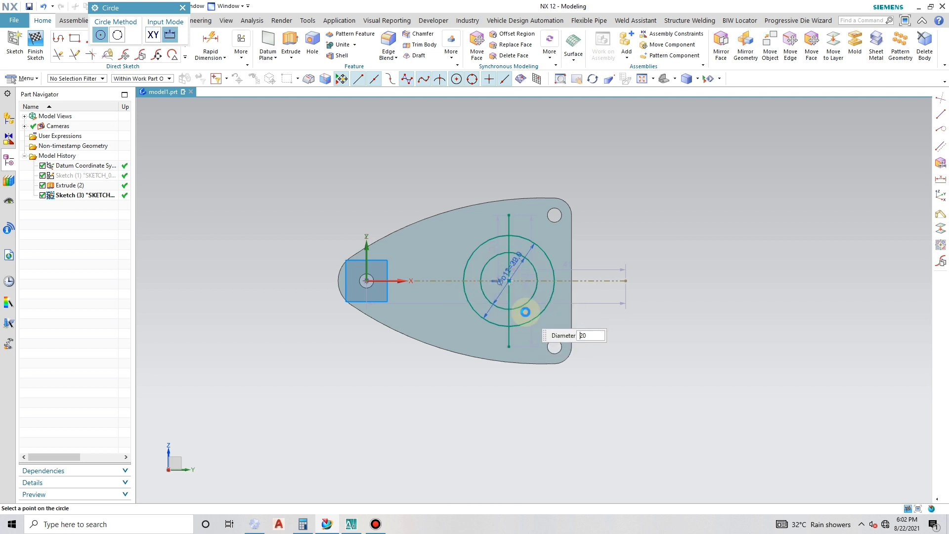
key("Escape")
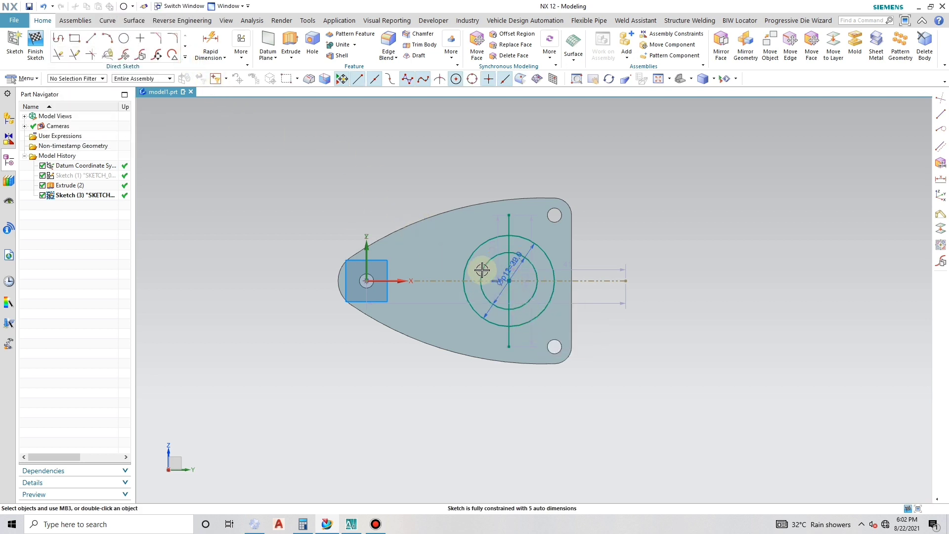
right_click(512, 297)
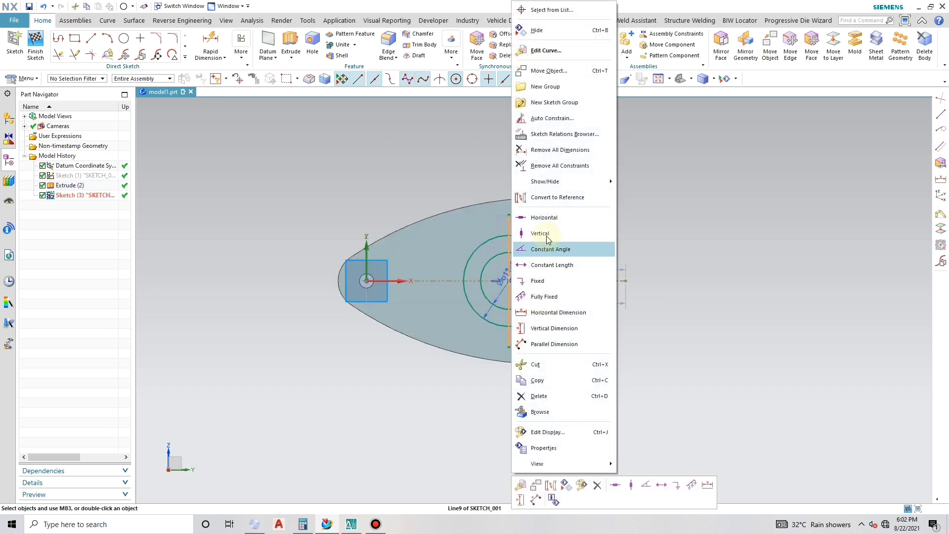
left_click(539, 247)
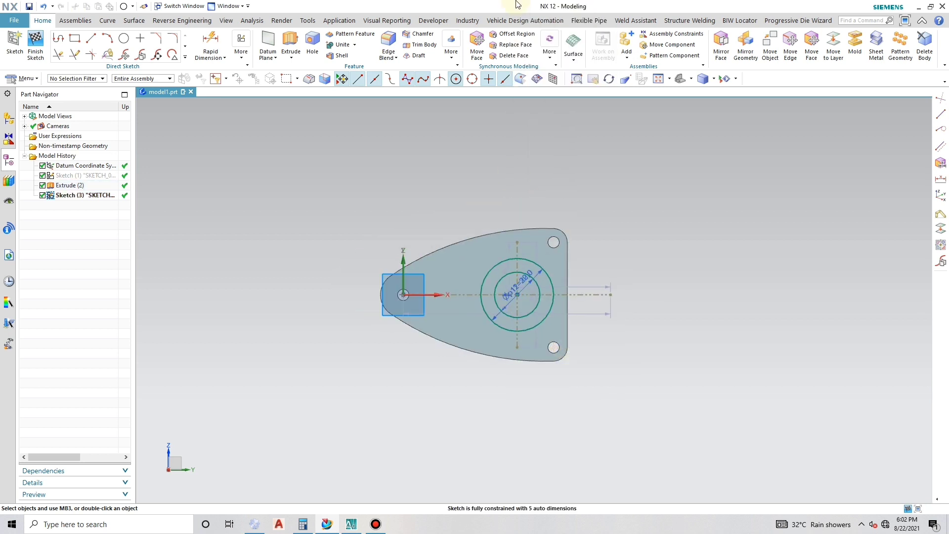
Step: Start an Extrude with reset settings, remove both circles from its section and restrict the curve rule to Single Curve
middle_click_drag(600, 306, 577, 257)
left_click(290, 48)
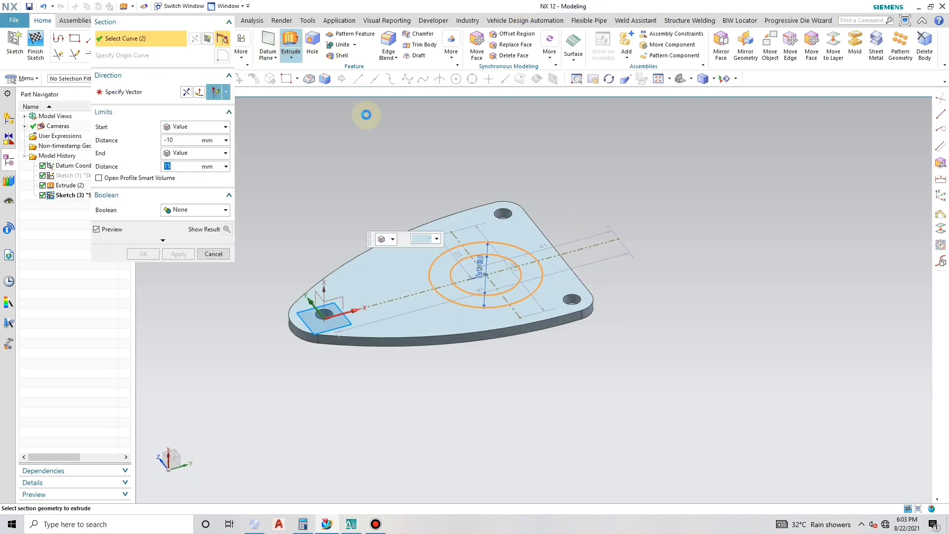
left_click(393, 79)
left_click(374, 89)
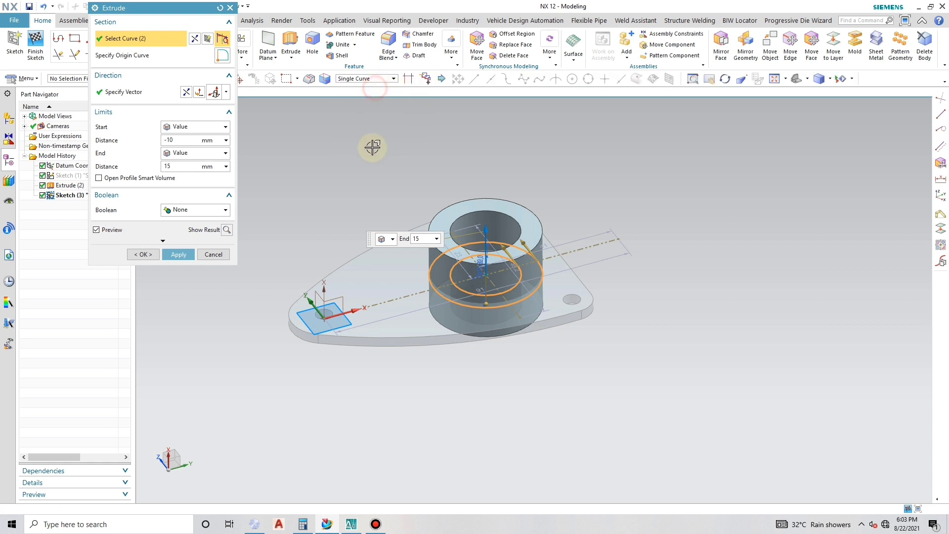
left_click(220, 7)
left_click(525, 258)
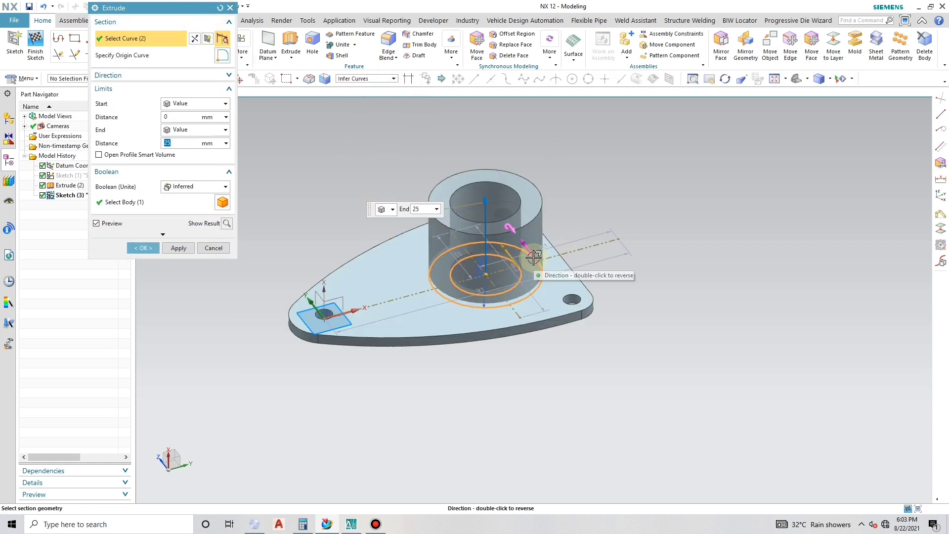
left_click(520, 283, "shift")
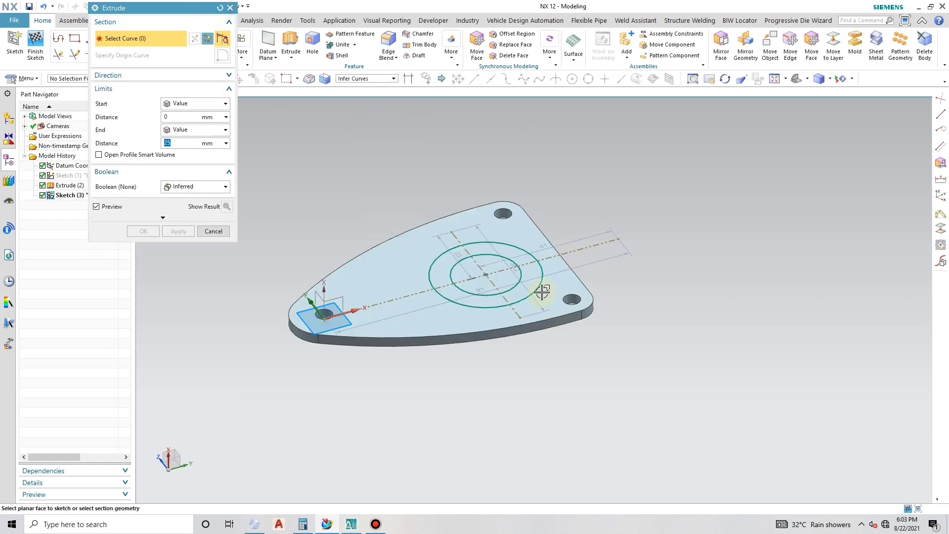
left_click(391, 78)
left_click(358, 87)
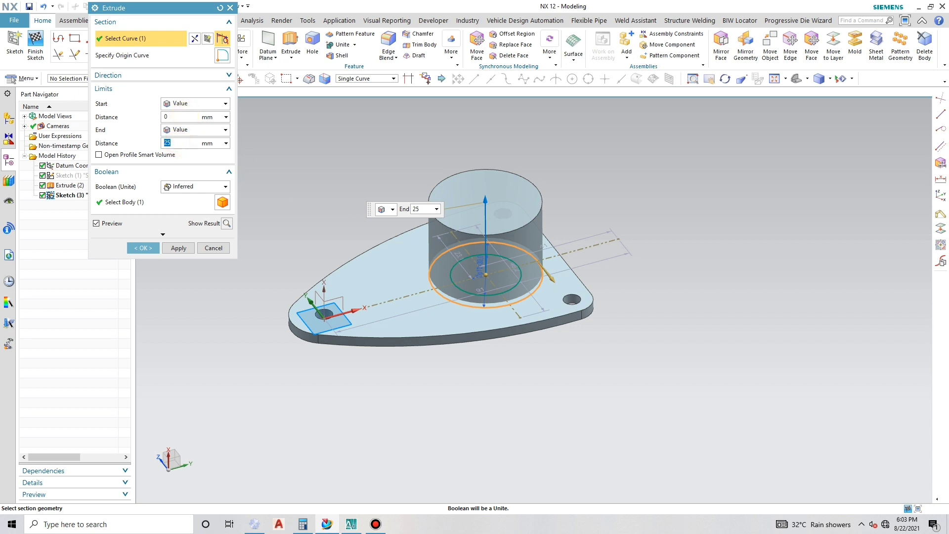
Step: Extrude the outer circle from -10 mm to 15 mm as a separate body with Boolean None
left_click(177, 117)
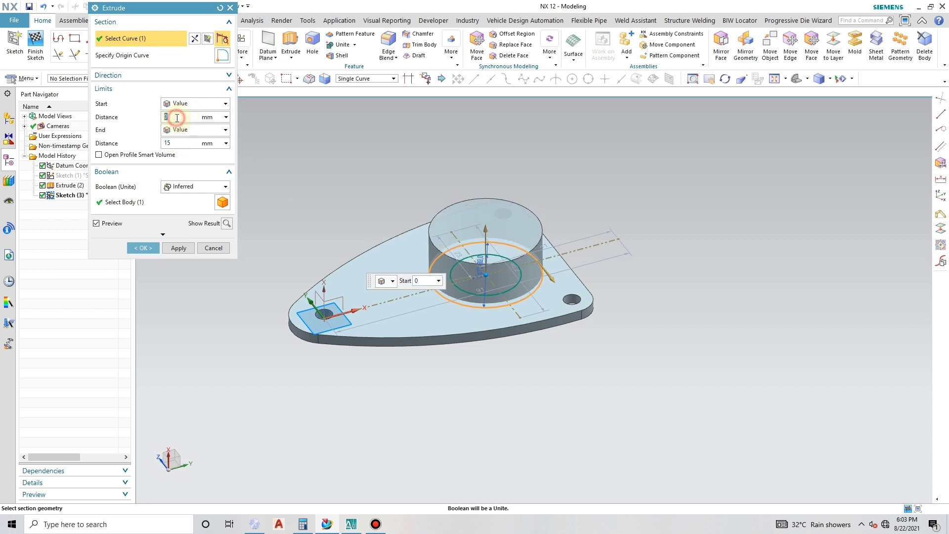
type("-10")
key("Return")
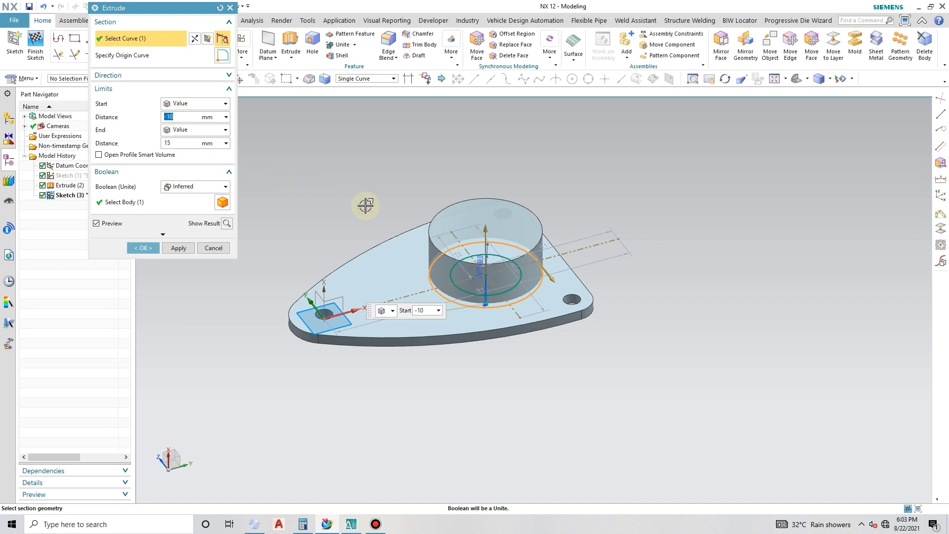
mouse_move(587, 352)
middle_mouse_down()
mouse_move(604, 326)
mouse_move(595, 343)
middle_mouse_up()
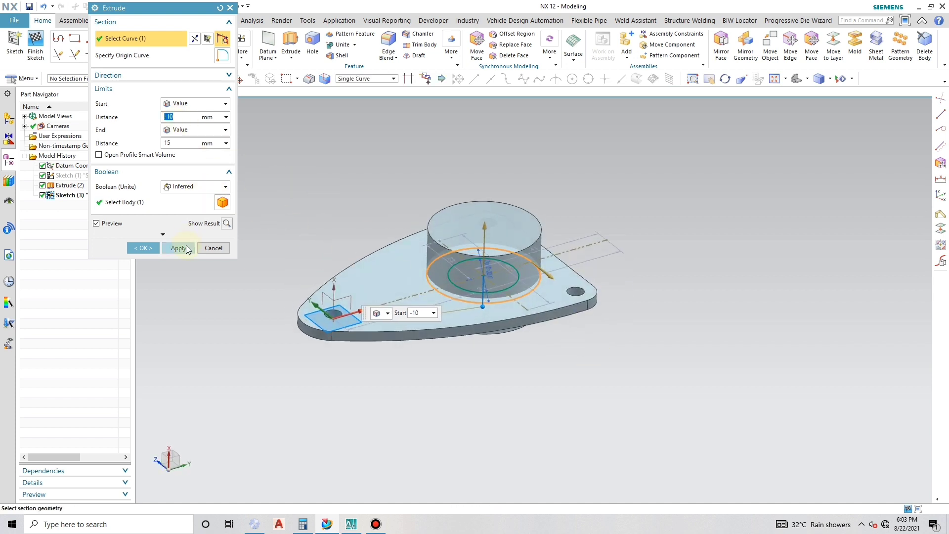
left_click(195, 186)
left_click(183, 208)
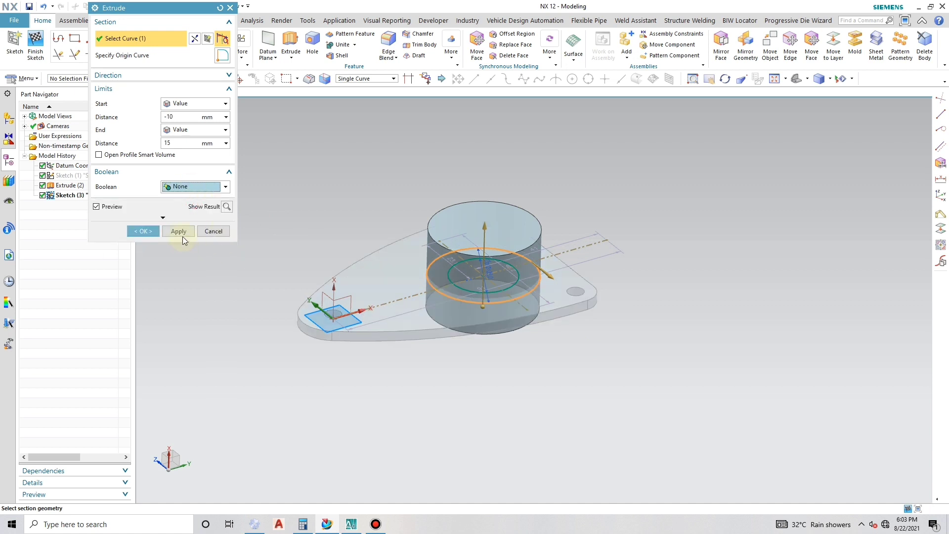
left_click(180, 232)
Step: In Static Wireframe display, extrude the inner circle from -17 mm to 23 mm as a separate body
left_click(833, 82)
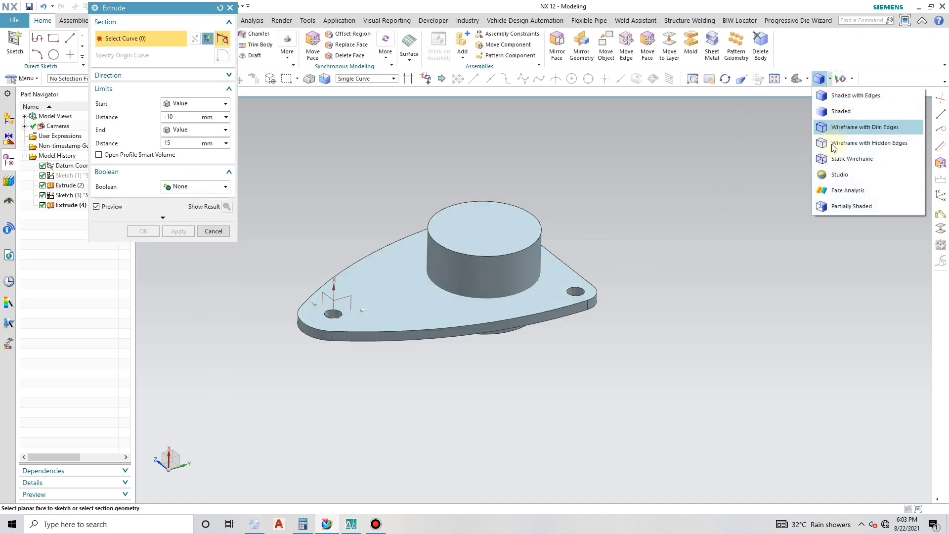
left_click(831, 154)
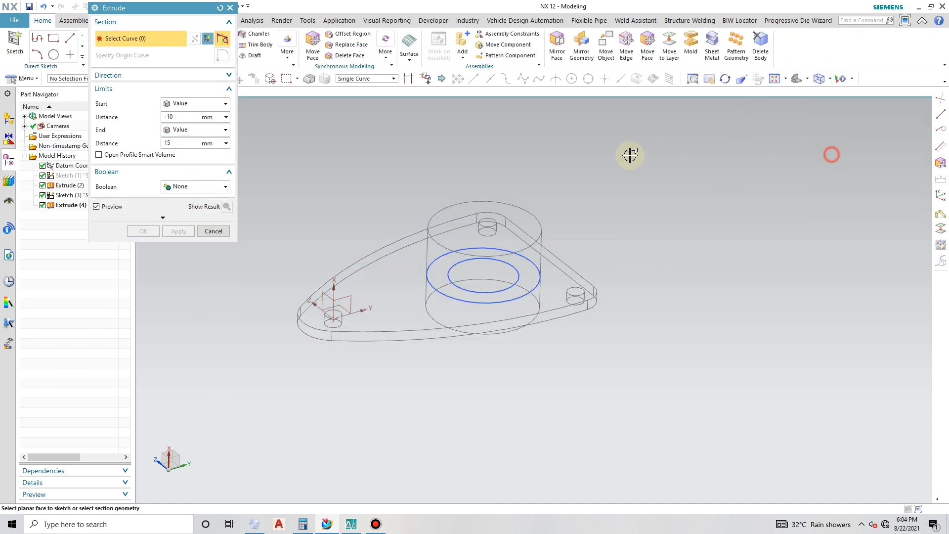
left_click(516, 279)
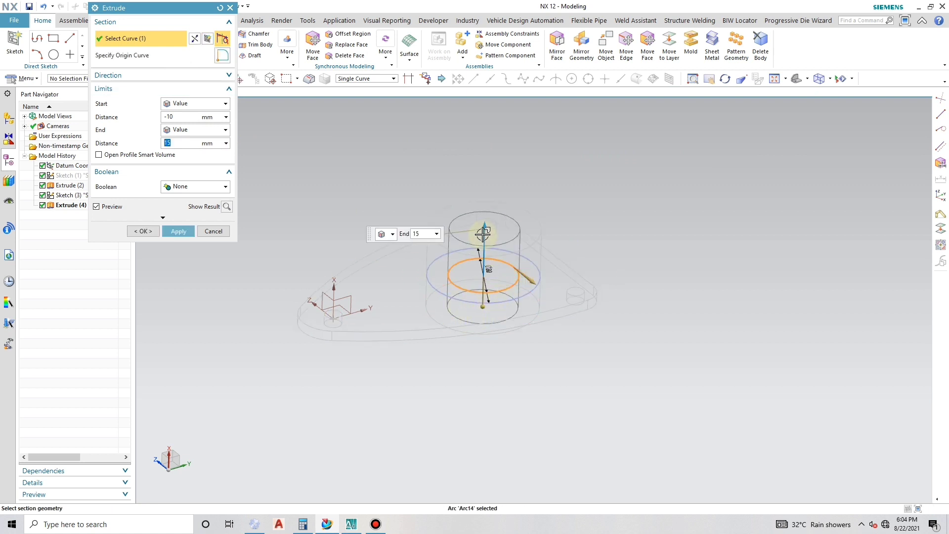
left_click_drag(483, 234, 486, 202)
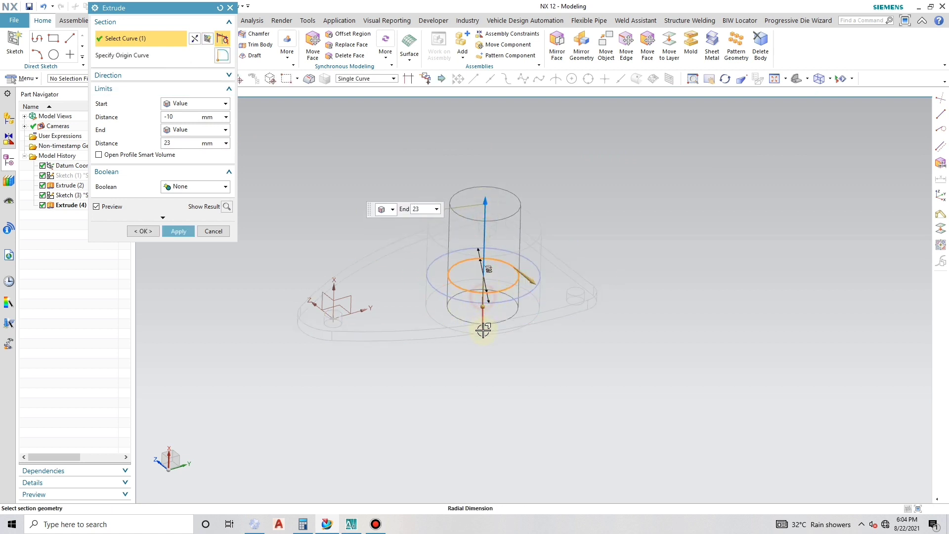
left_click_drag(484, 308, 483, 327)
left_click(178, 232)
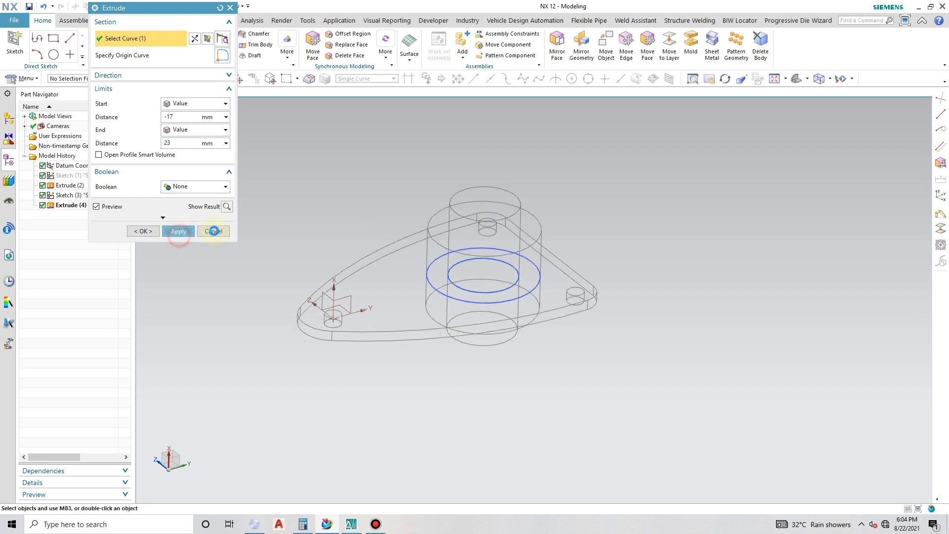
Step: Restore the Shaded with Edges display and unite the outer cylinder with the plate
middle_click(680, 126)
left_click(705, 85)
left_click(717, 98)
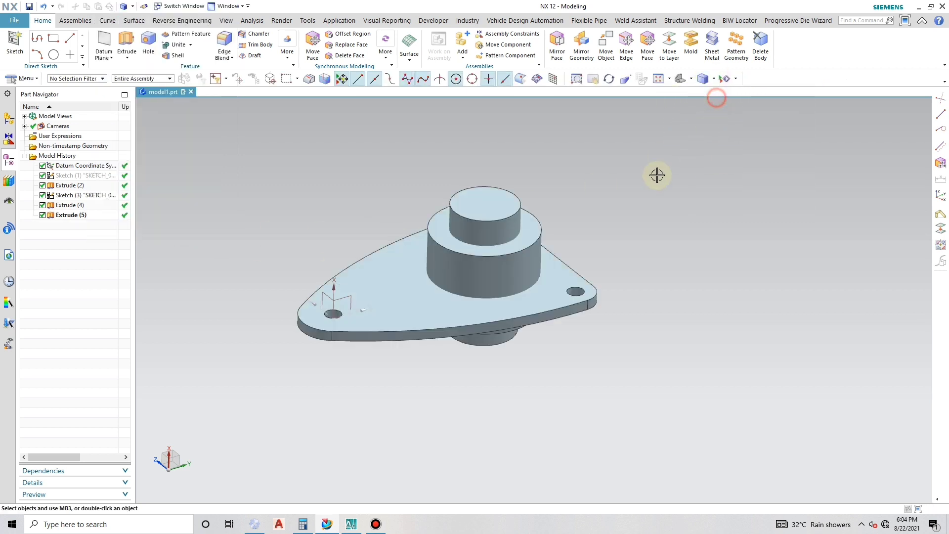
left_click(177, 44)
left_click(396, 262)
left_click(445, 257)
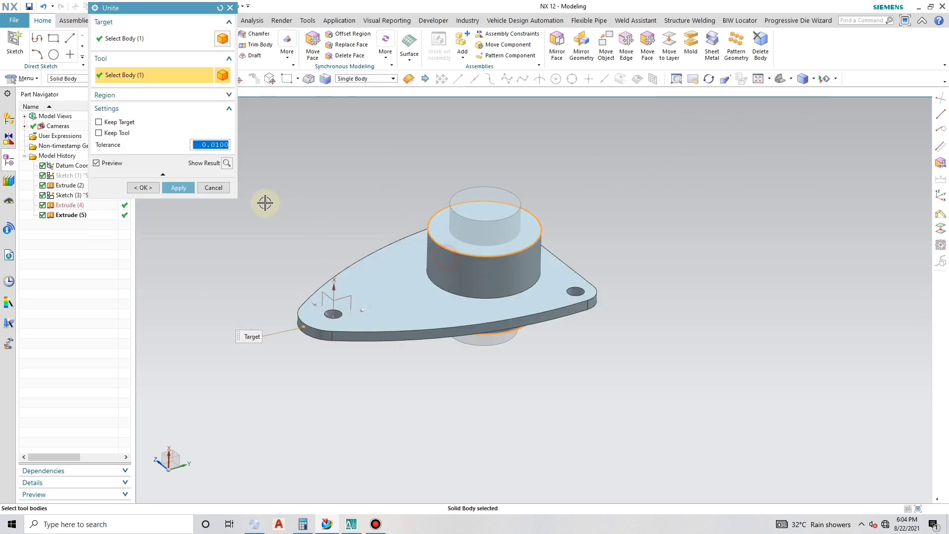
left_click(184, 187)
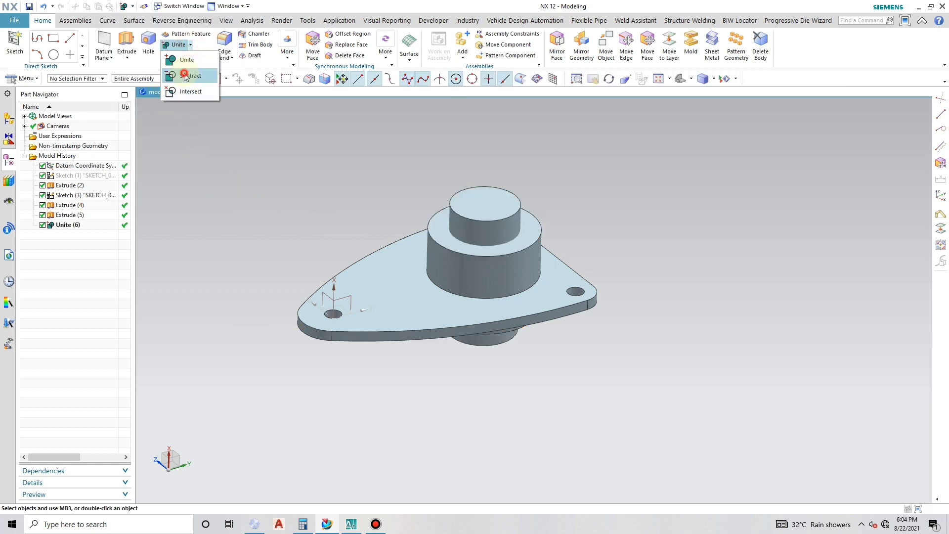
Step: Subtract the inner cylinder from the united plate and boss, and hide the sketch of the two concentric circles
left_click(184, 75)
left_click(475, 272)
left_click(484, 208)
left_click(189, 174)
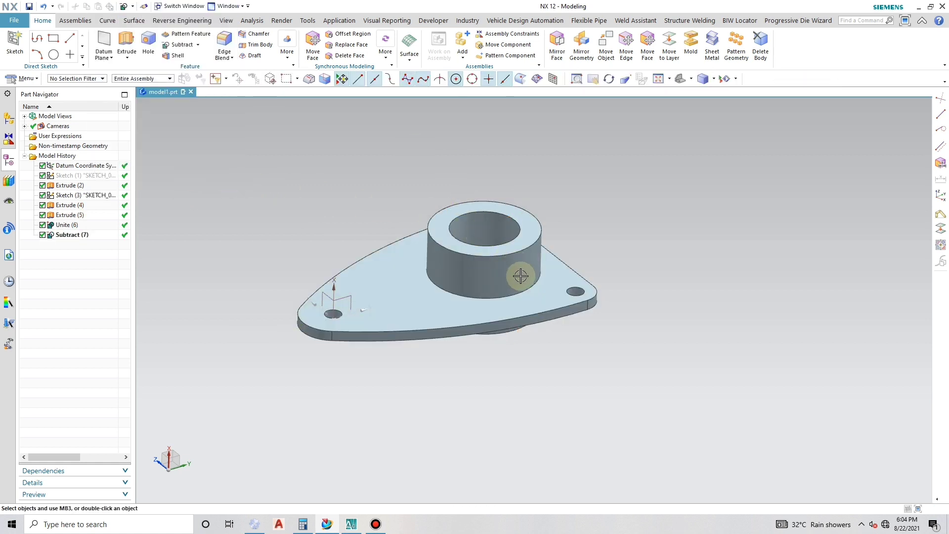
mouse_move(520, 276)
middle_mouse_down()
mouse_move(515, 328)
mouse_move(506, 265)
middle_mouse_up()
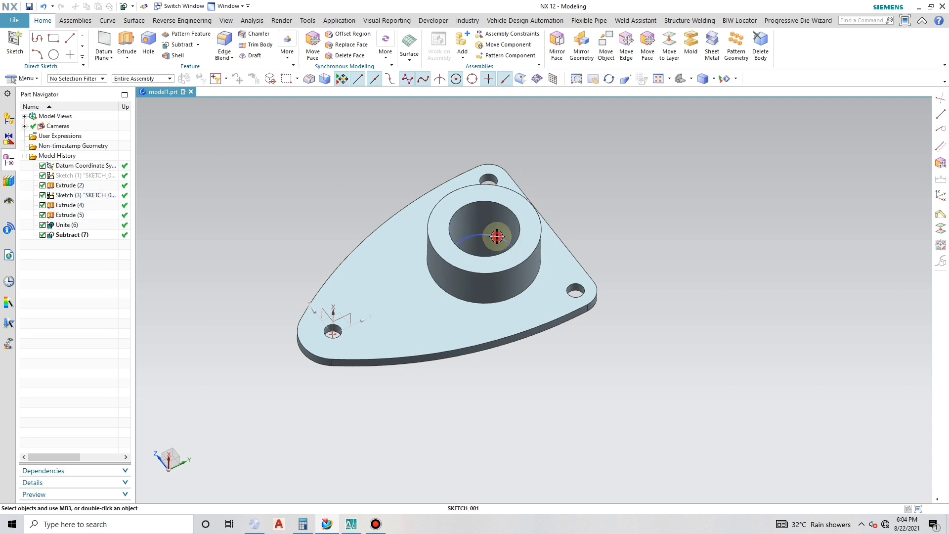
middle_click_drag(498, 233, 535, 307)
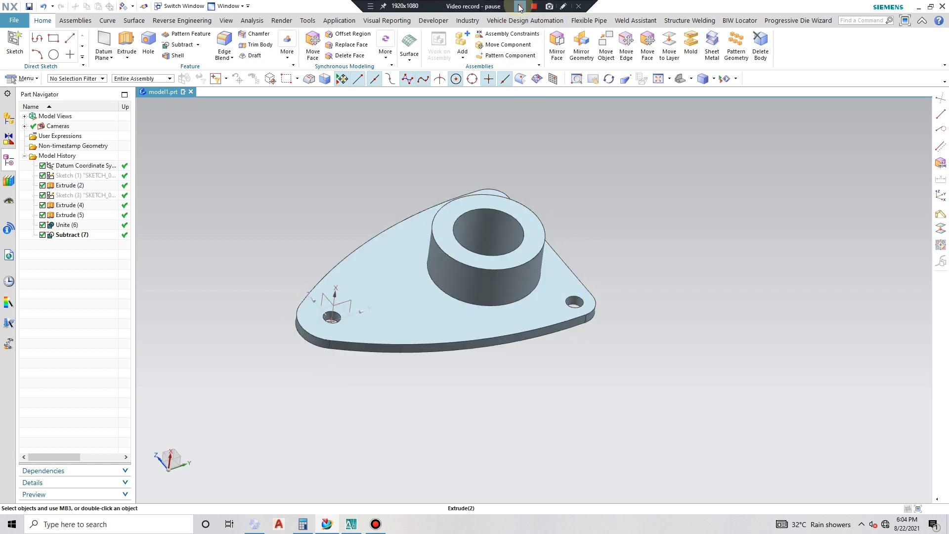
left_click(519, 8)
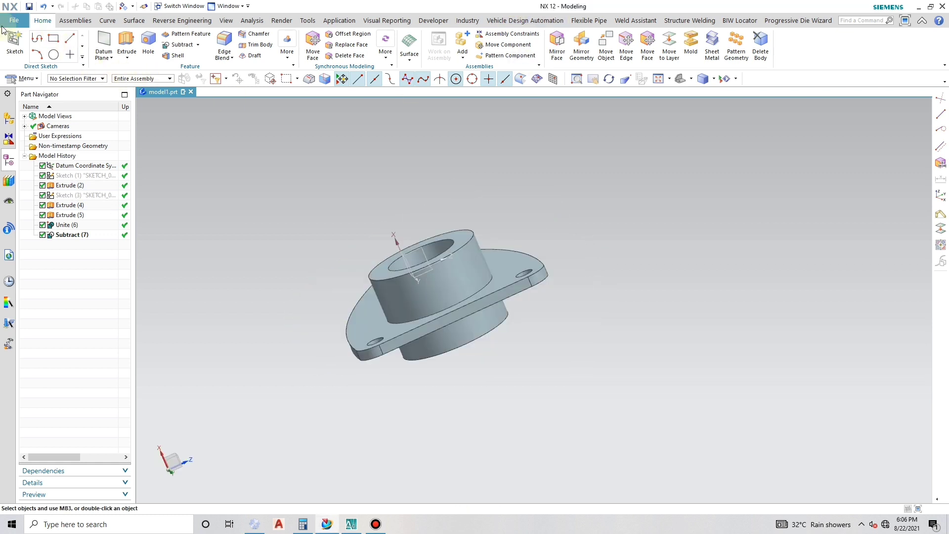
left_click(13, 20)
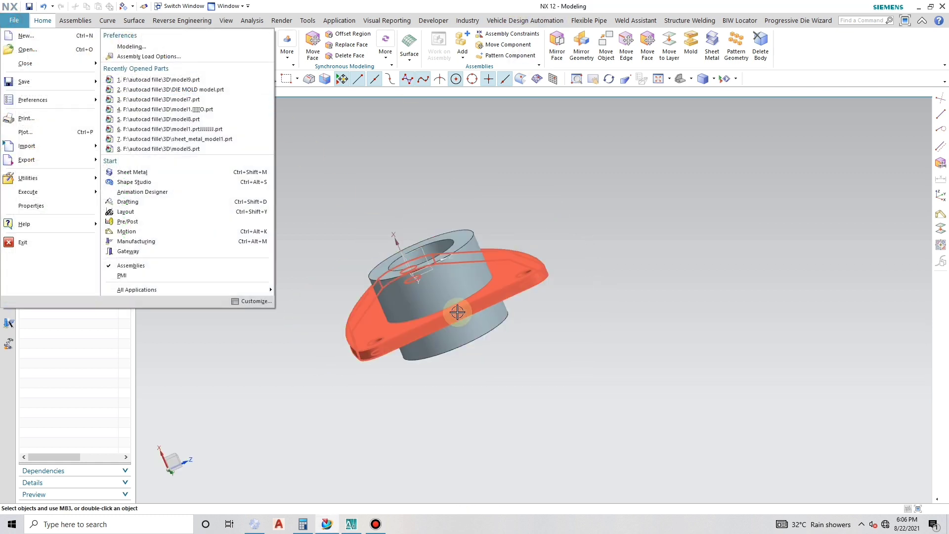
left_click(337, 169)
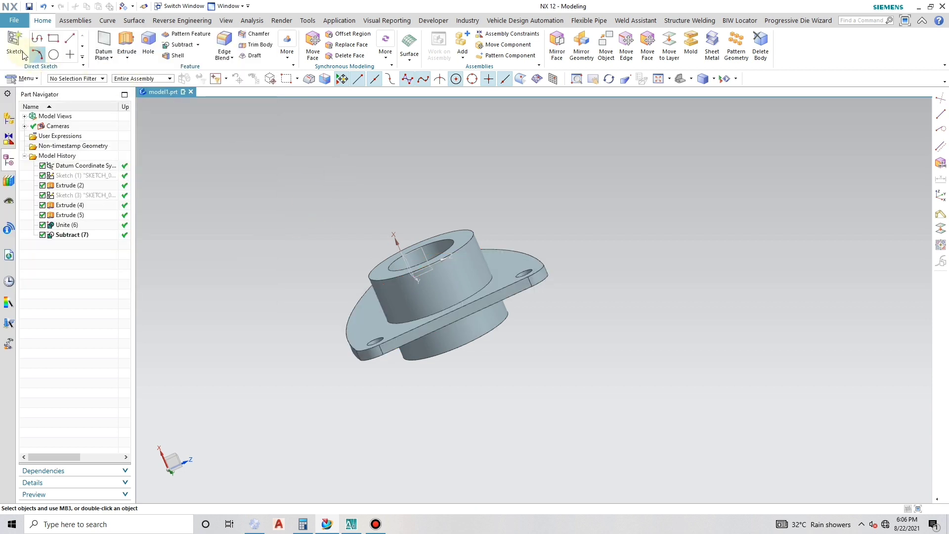
Step: Create a sketch on the plate's straight side face and draw a 22 mm circle centred on the midpoint of its lower edge
left_click(461, 309)
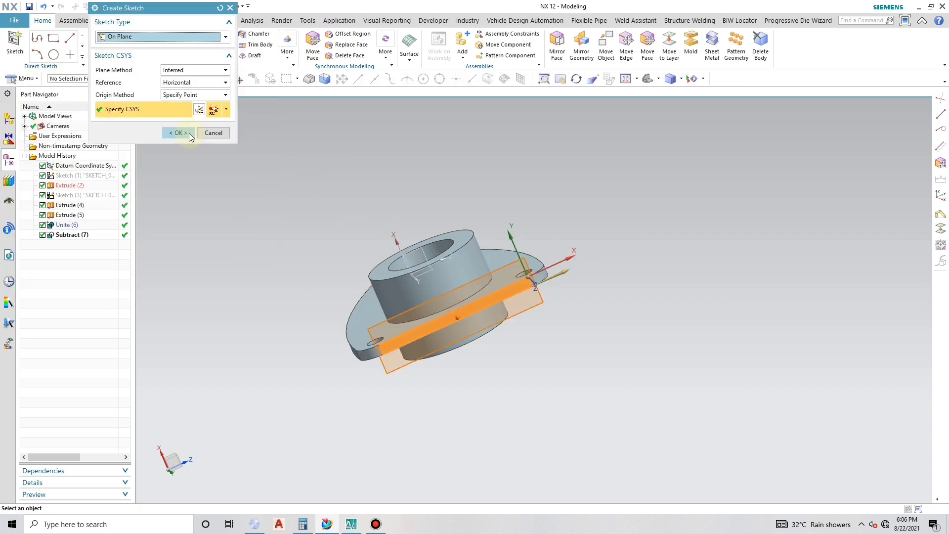
left_click(190, 134)
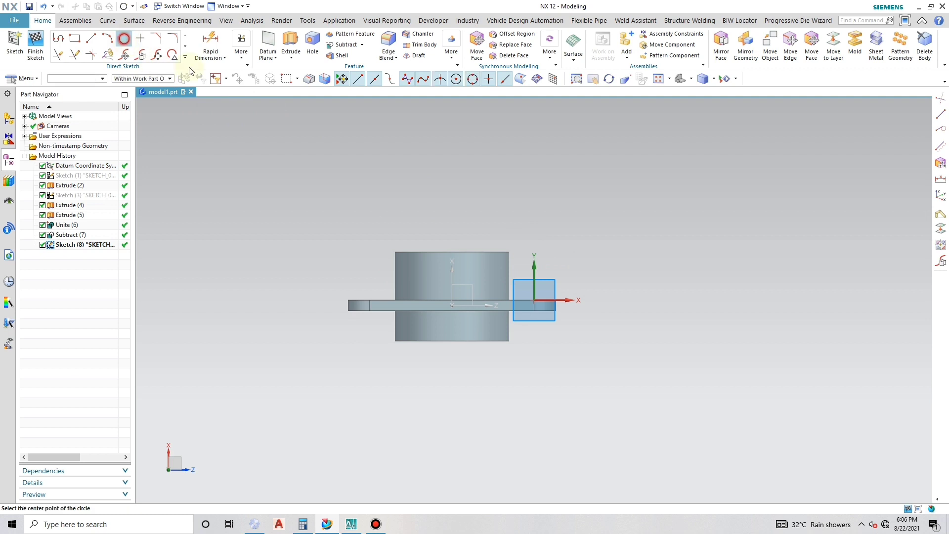
scroll(444, 310, "up", 5)
left_click(459, 309)
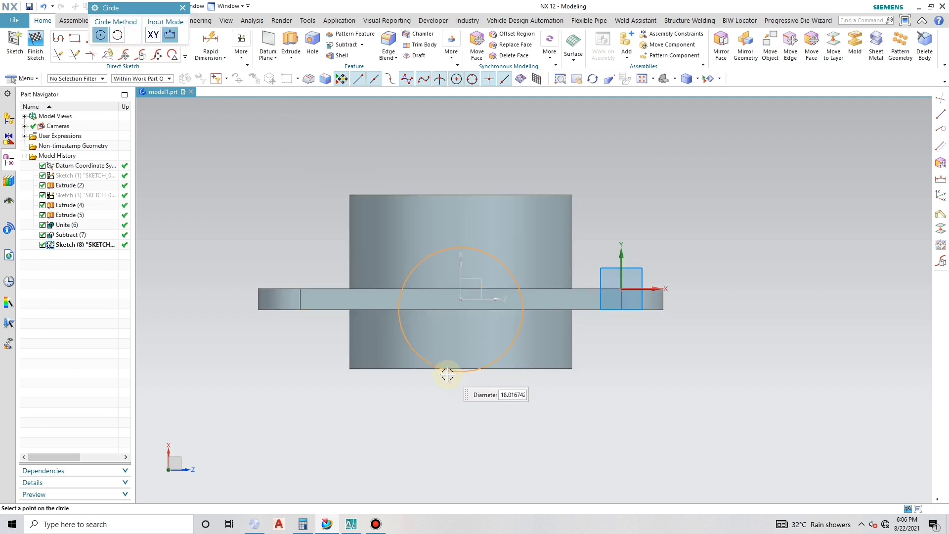
type("22")
key("Return")
key("Escape")
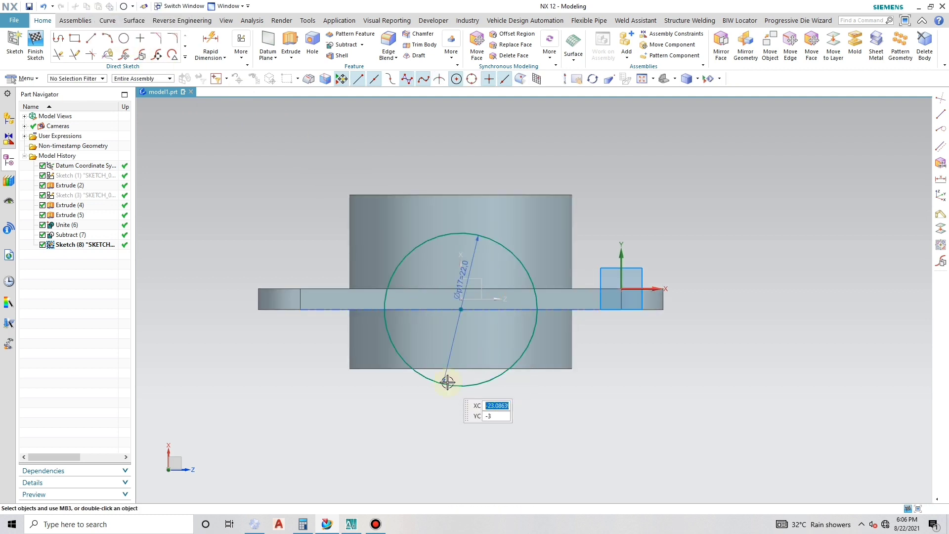
left_click(94, 40)
left_click(384, 303)
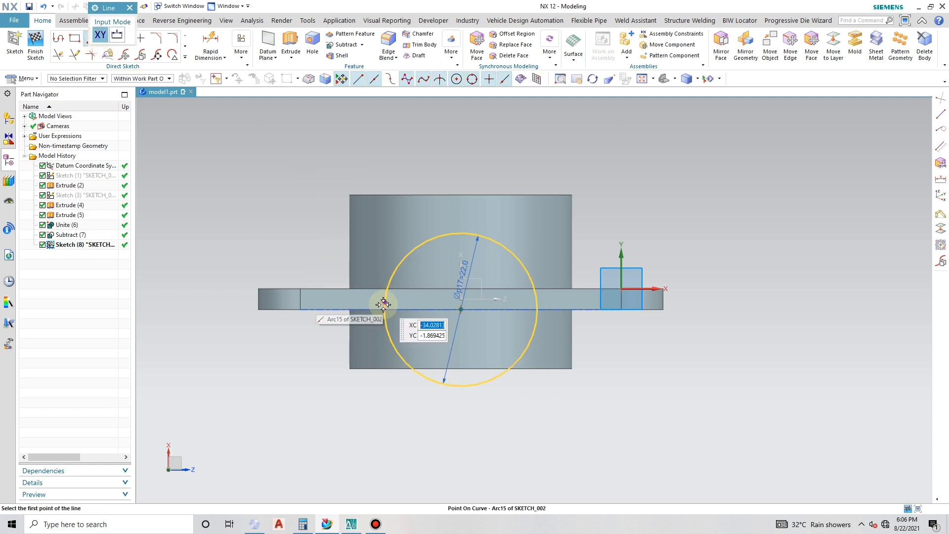
left_click(538, 311)
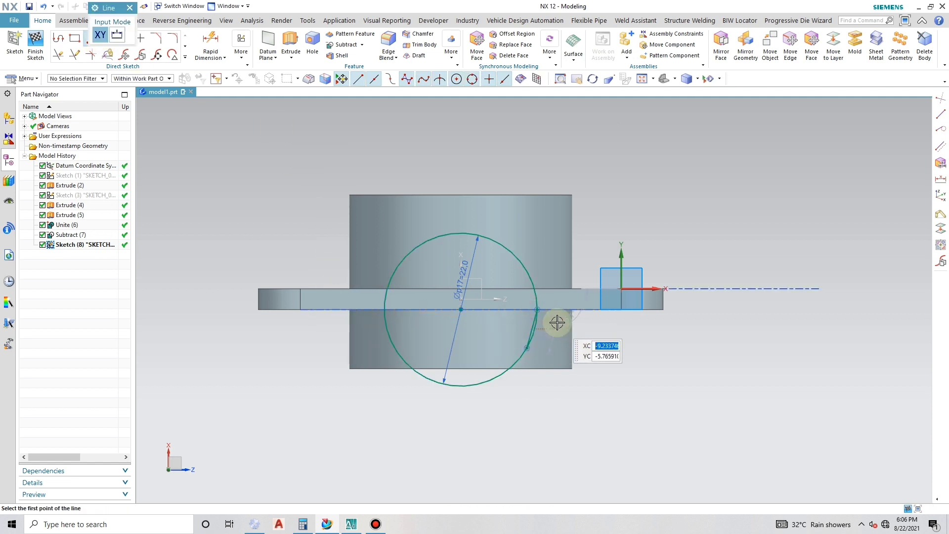
key("Escape")
key("ctrl+z")
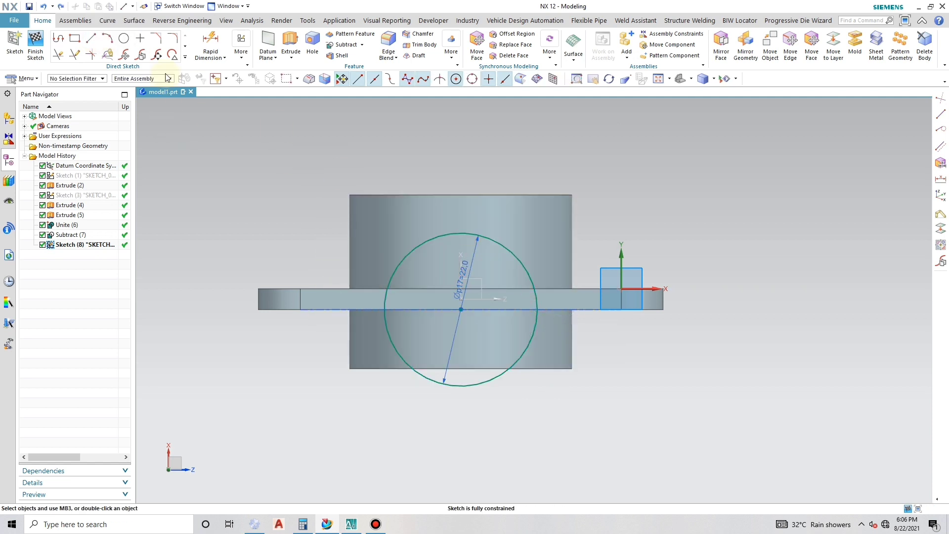
Step: Project the lower edge of the plate's straight side face into the sketch
left_click(187, 59)
left_click(112, 135)
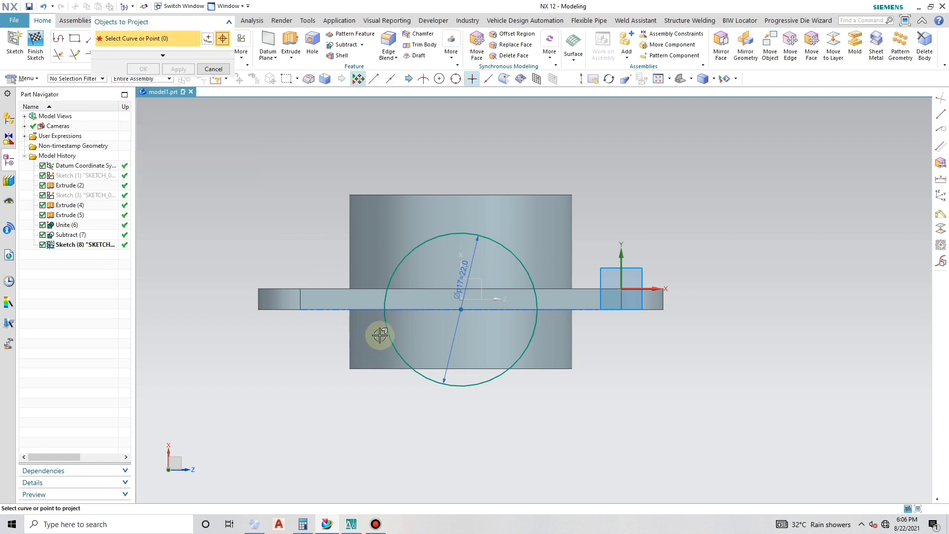
left_click(406, 311)
left_click(179, 69)
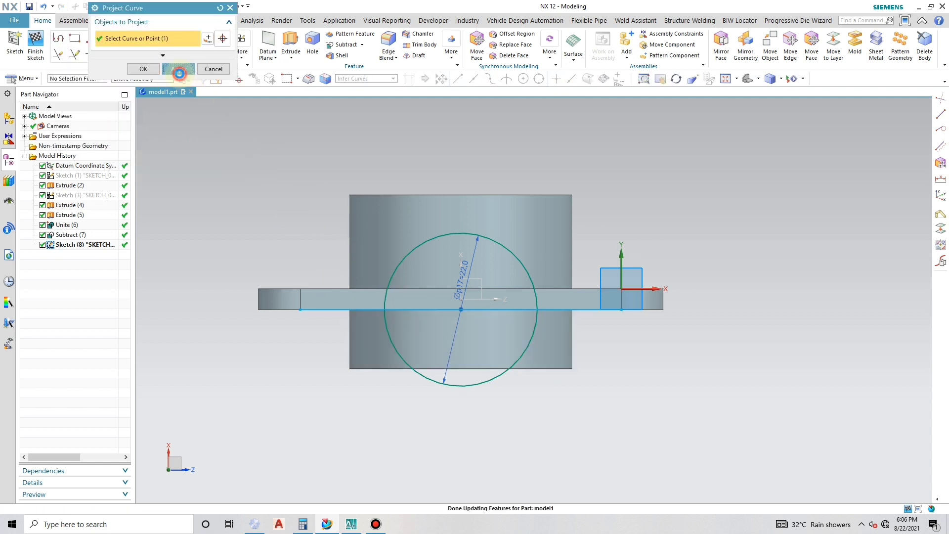
Step: Trim away the circle's lower half and the projected line's ends outside the circle, leaving a closed semicircle
left_click(75, 55)
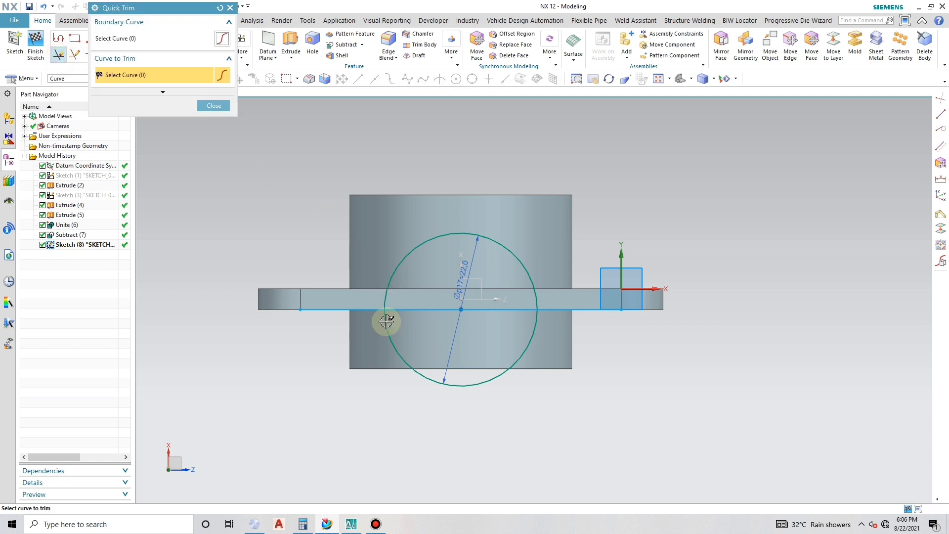
left_click(386, 329)
left_click(548, 306)
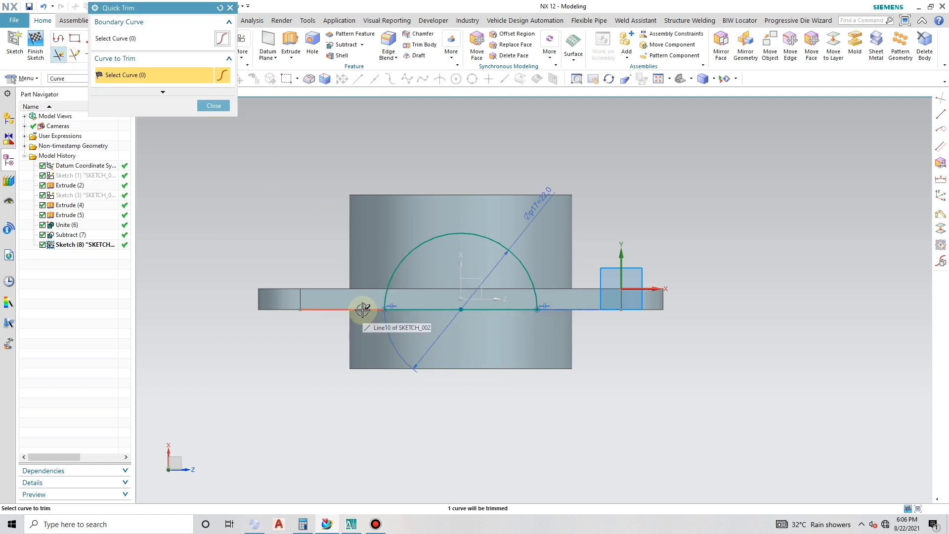
key("Escape")
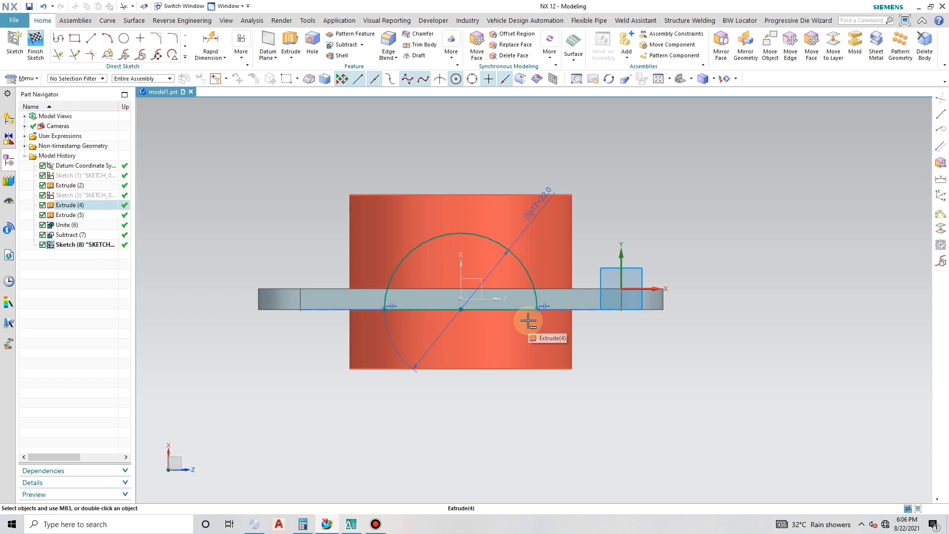
Step: Start extruding the closed semicircle and set its start distance to -12 mm, reaching back into the boss wall
middle_click_drag(546, 339, 697, 272)
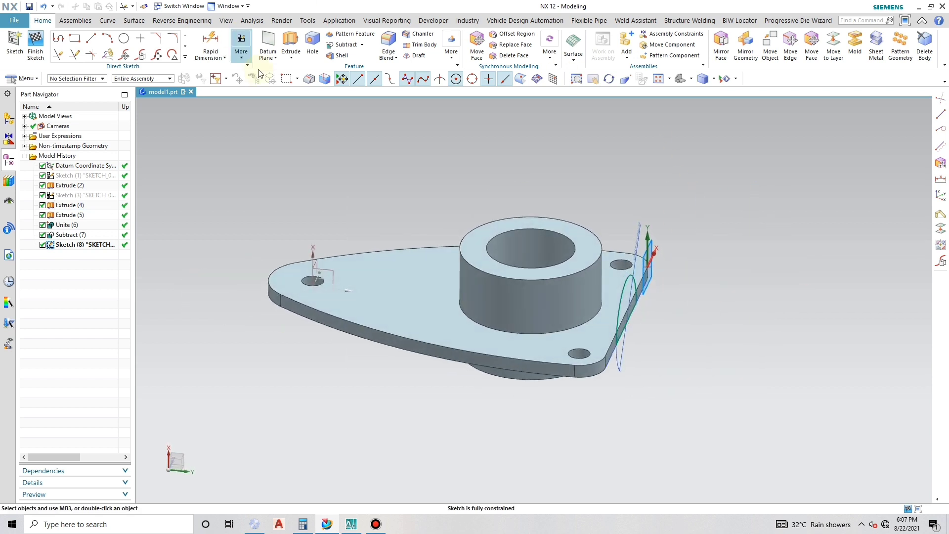
left_click(301, 46)
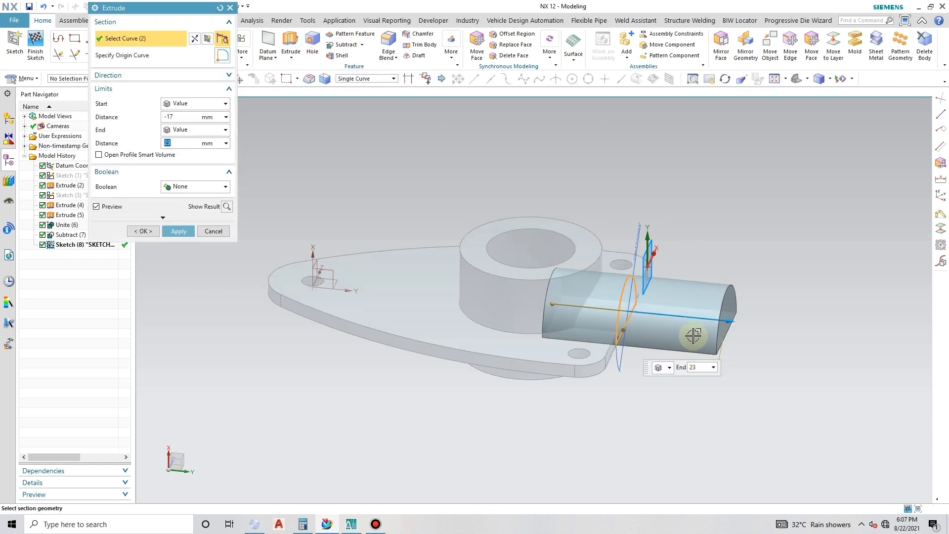
key("F8")
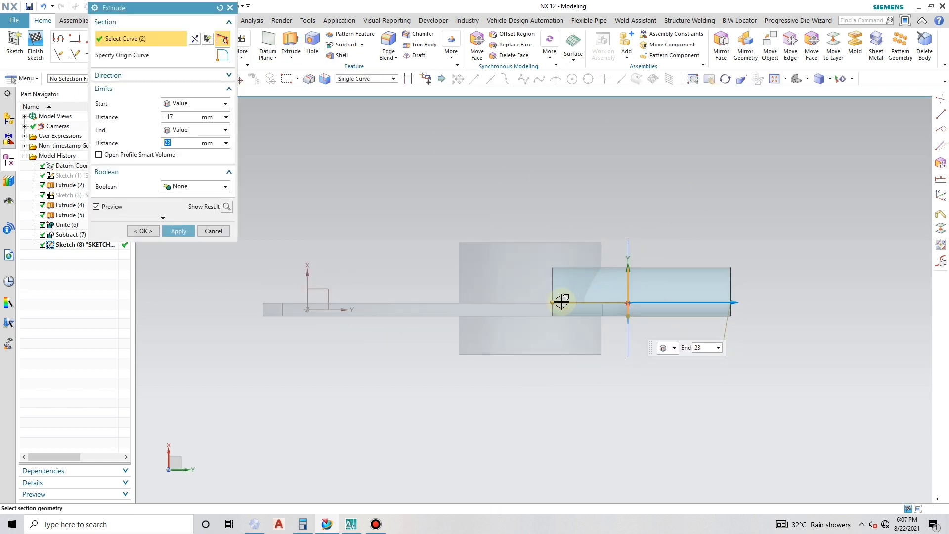
left_click_drag(555, 301, 594, 301)
middle_click_drag(594, 301, 611, 365)
key("F8")
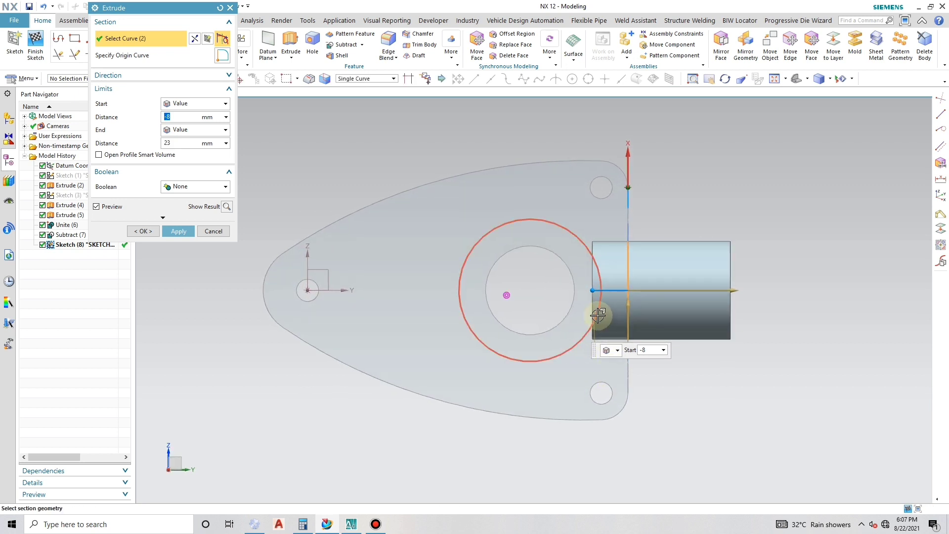
left_click_drag(592, 292, 574, 291)
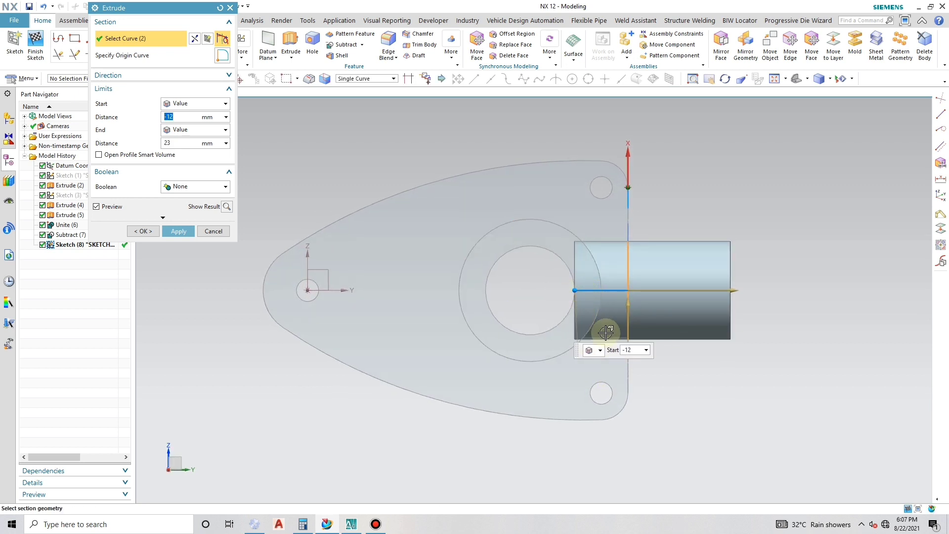
Step: Set the extrusion's end distance to 20 mm and create the semicircular arm with Boolean None
middle_click_drag(587, 337, 717, 281)
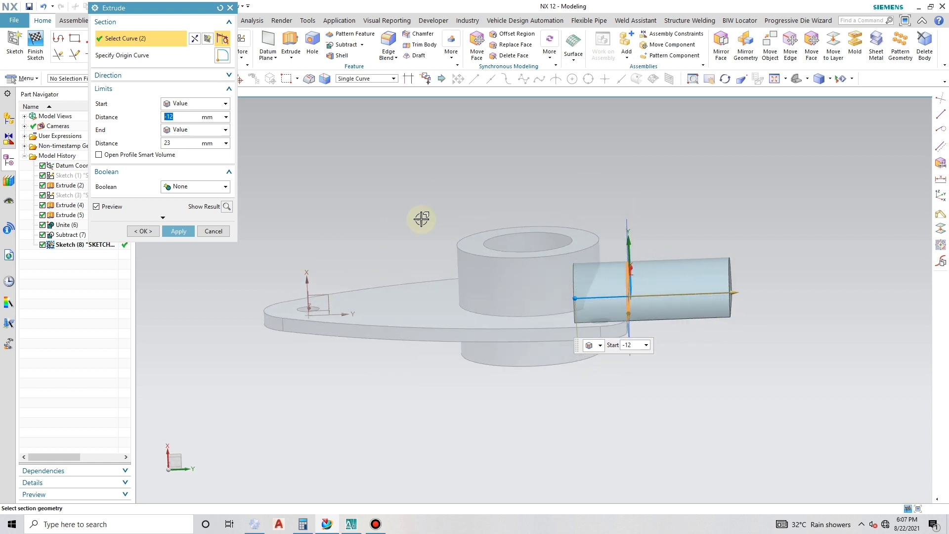
left_click(186, 144)
type("20")
key("Return")
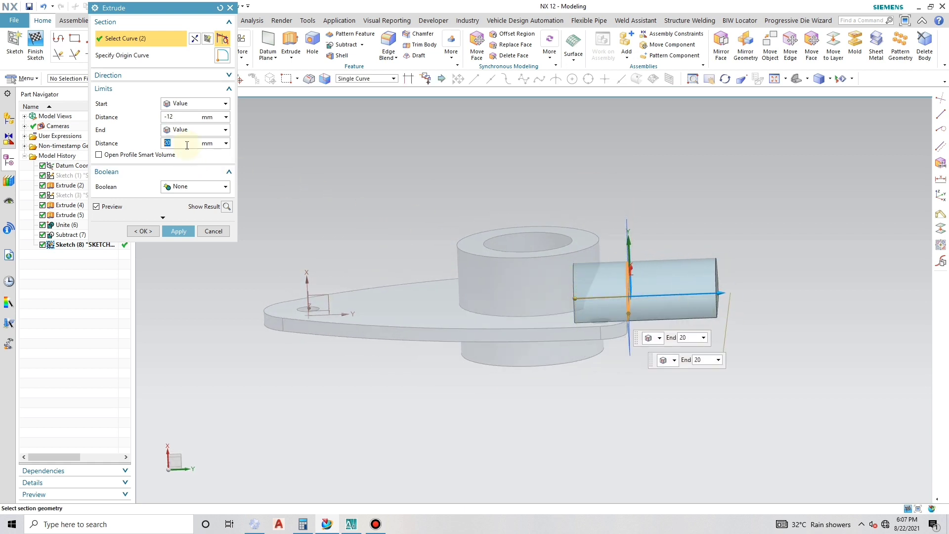
left_click(177, 231)
middle_click(577, 314)
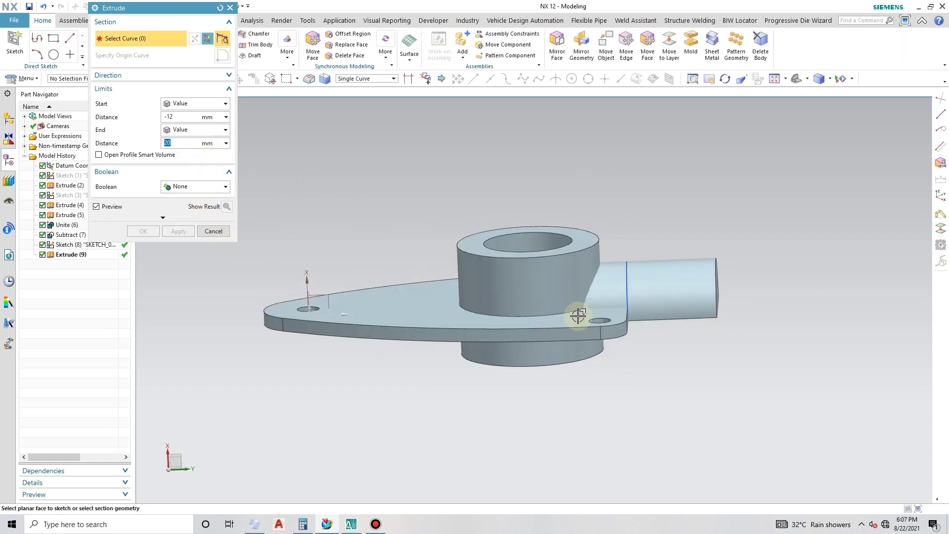
Step: Hide the semicircle sketch and unite the semicircular arm with the plate and boss
left_click(625, 275)
key("Escape")
mouse_move(618, 284)
middle_mouse_down()
mouse_move(568, 332)
mouse_move(604, 296)
mouse_move(588, 336)
middle_mouse_up()
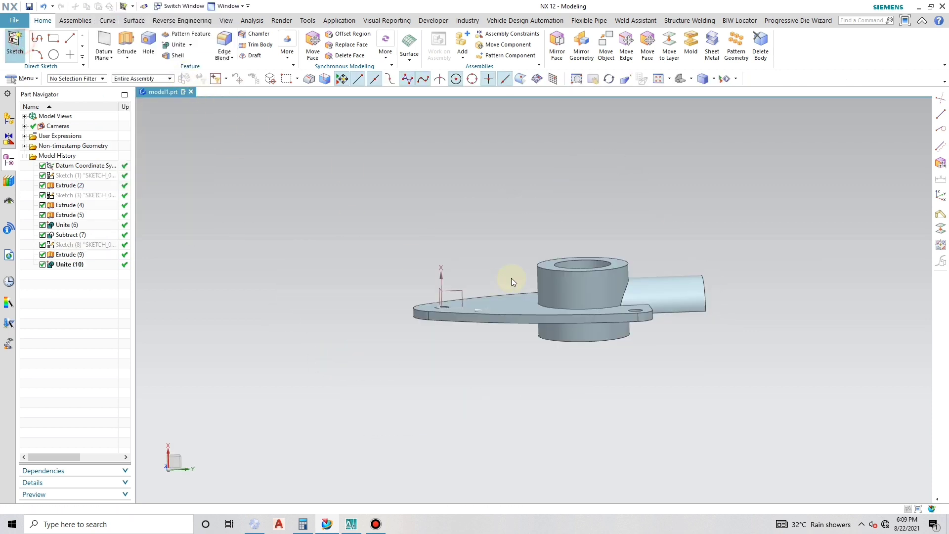
Step: Create a sketch on the datum XY plane and draw a vertical line about 22 mm long up from the lower corner of the arm's end
left_click(449, 288)
left_click(178, 131)
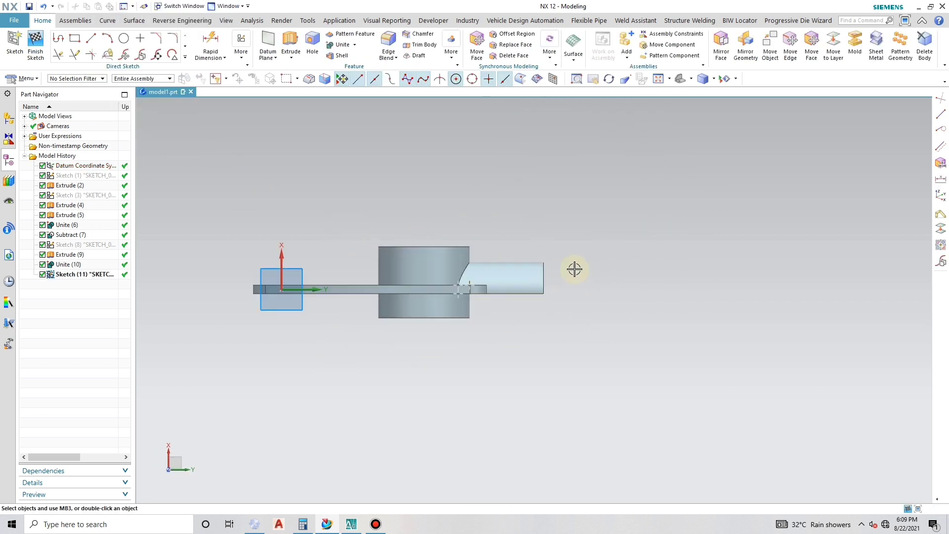
scroll(574, 269, "up", 1)
left_click(91, 43)
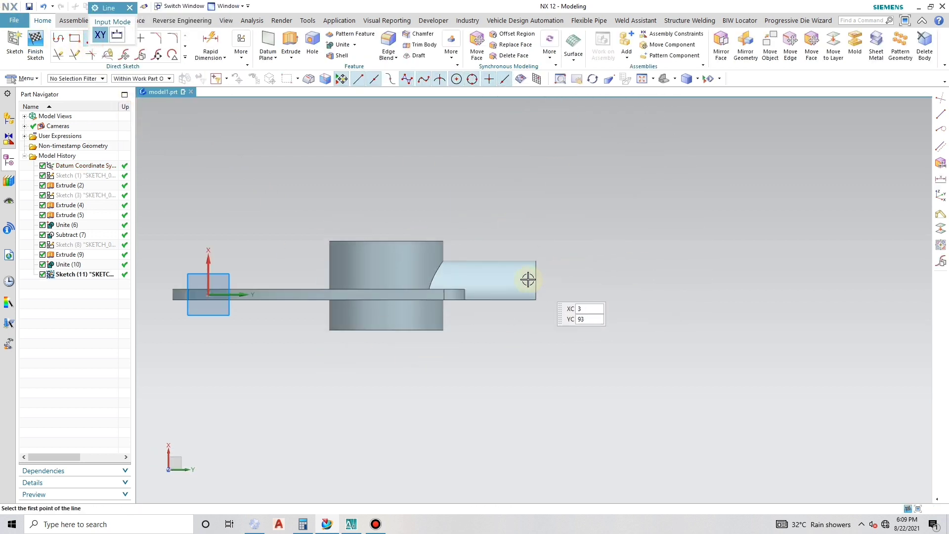
scroll(529, 275, "up", 3)
left_click(544, 319)
left_click(546, 168)
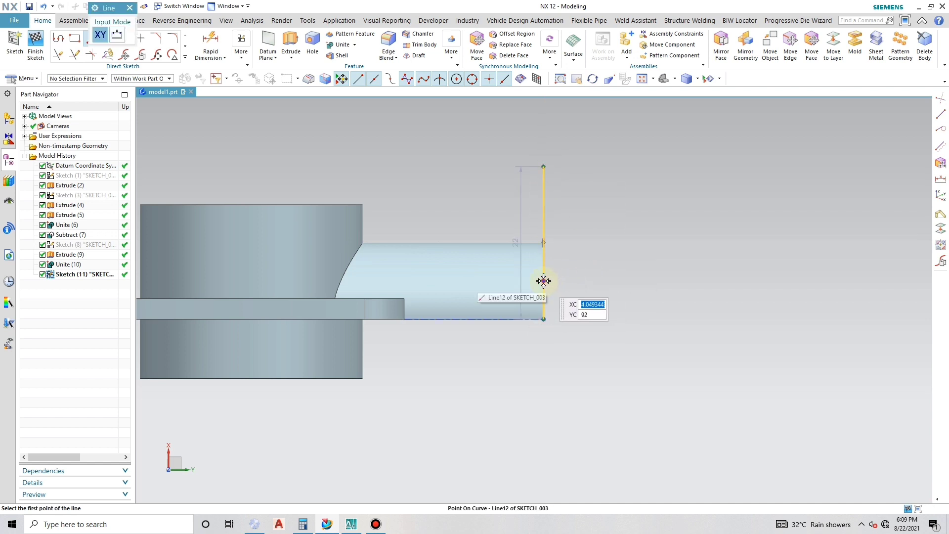
key("Escape")
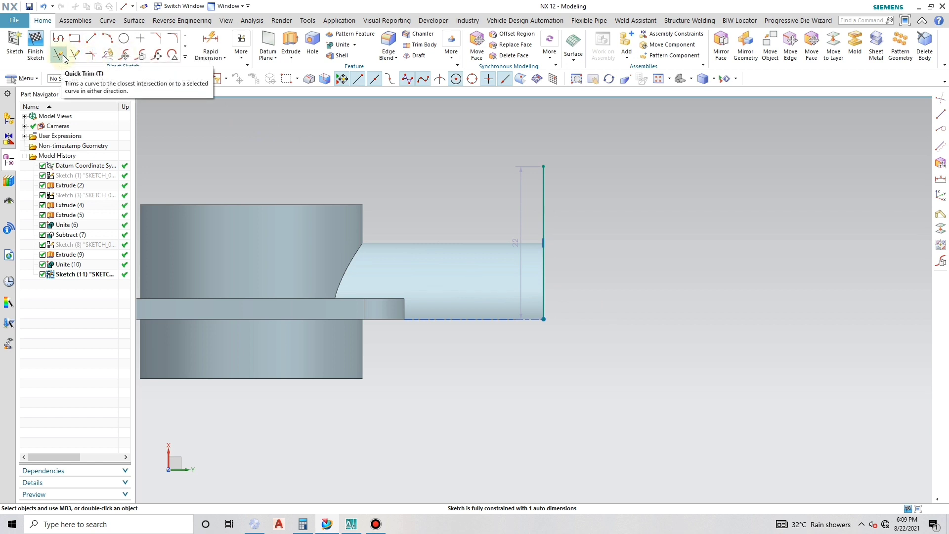
Step: Draw a horizontal line about 40.1 mm long along the arm's upper edge, starting at the boss and crossing the vertical line
left_click(91, 38)
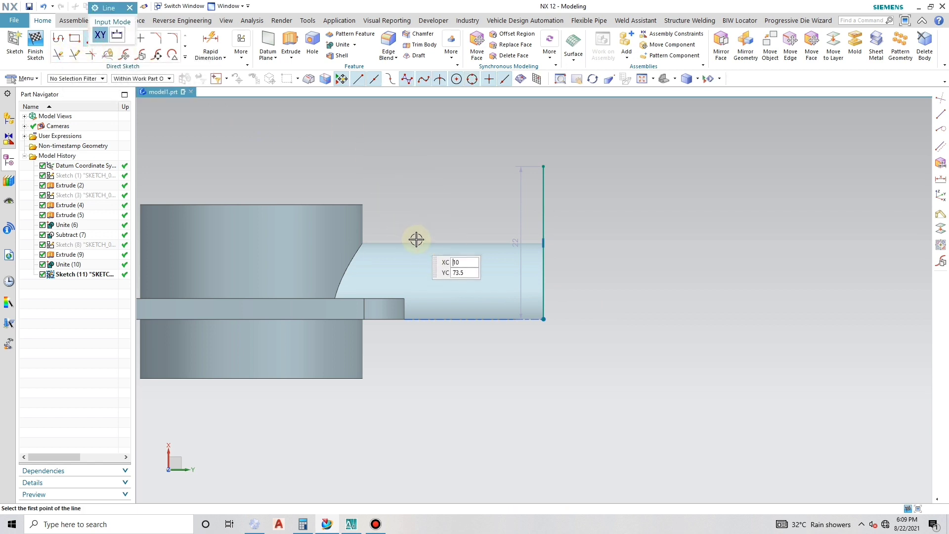
left_click(362, 243)
left_click(641, 243)
key("Escape")
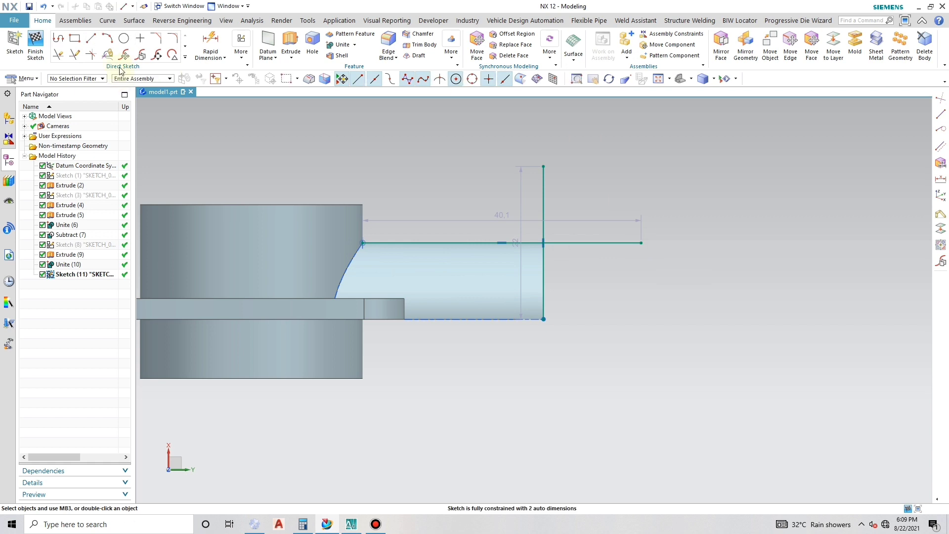
Step: Trim the vertical line above the horizontal line and delete the horizontal line
left_click(75, 55)
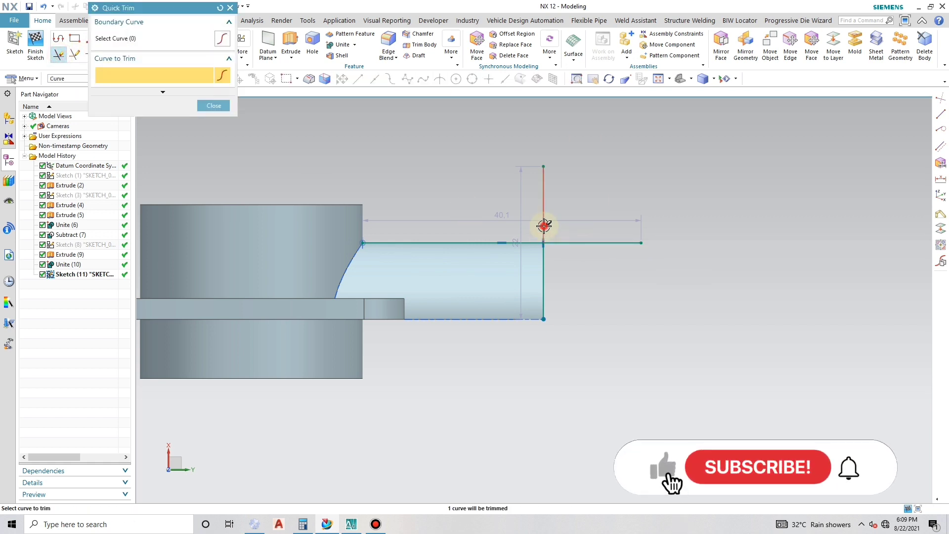
left_click(543, 226)
key("Escape")
left_click(585, 244)
key("Delete")
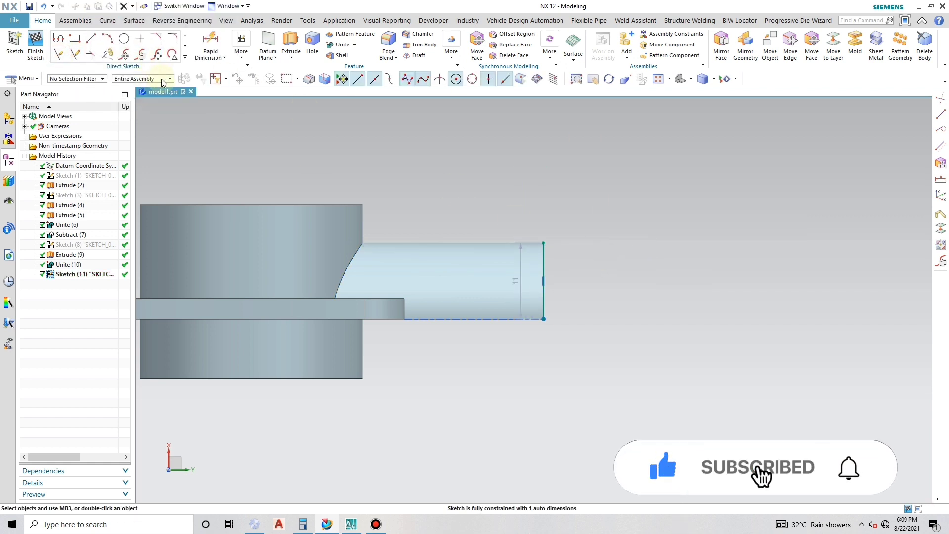
Step: Draw a slanted line about 12.5 mm long from the vertical line's midpoint up towards the boss, and convert the vertical line to reference
left_click(91, 38)
left_click(543, 280)
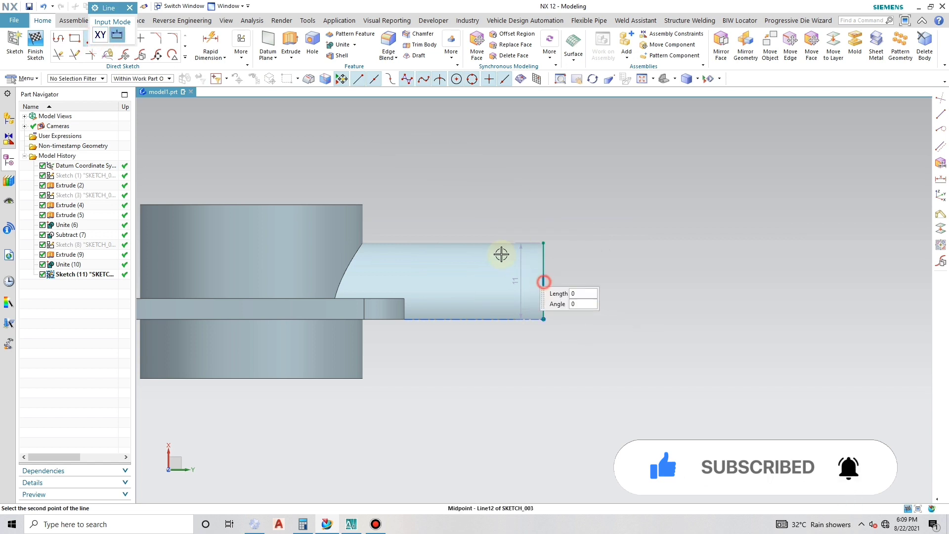
left_click(484, 219)
key("Escape")
right_click(544, 252)
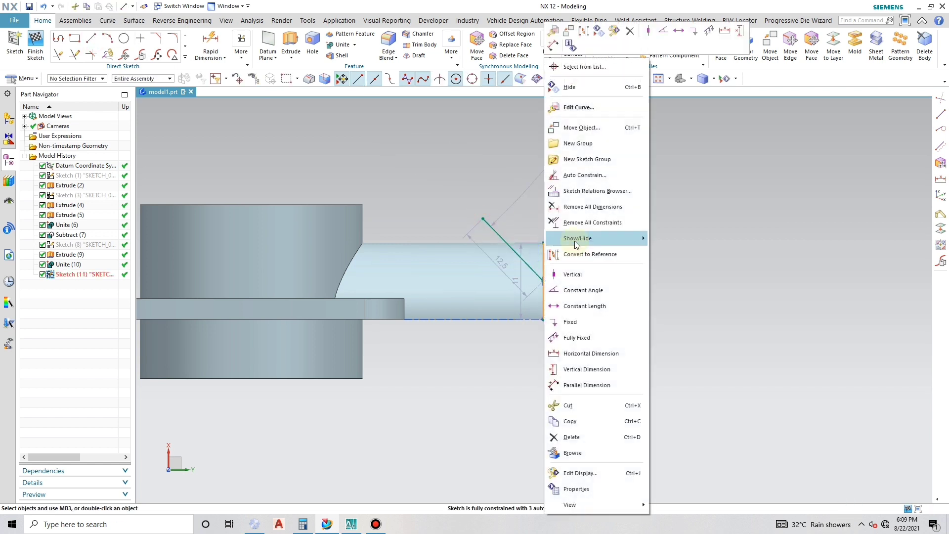
left_click(577, 256)
scroll(595, 237, "up", 1)
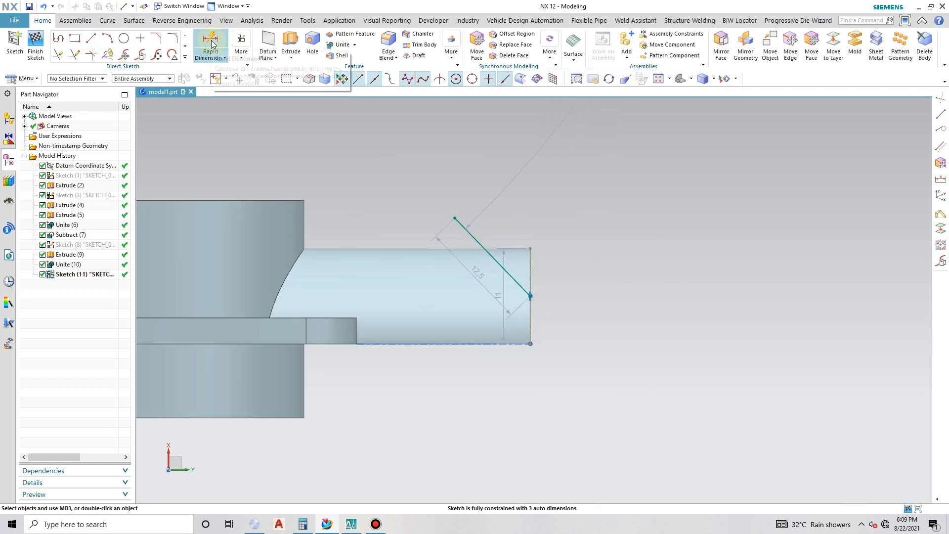
left_click(220, 58)
left_click(235, 104)
key("Escape")
Step: Add an angular dimension of 60° between the slanted line and the vertical reference line
left_click(220, 58)
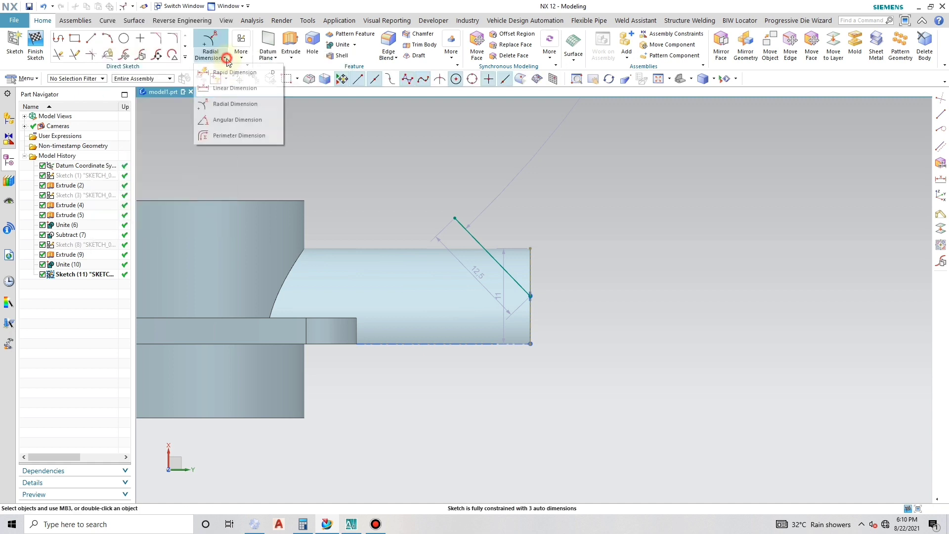
left_click(243, 127)
left_click(498, 264)
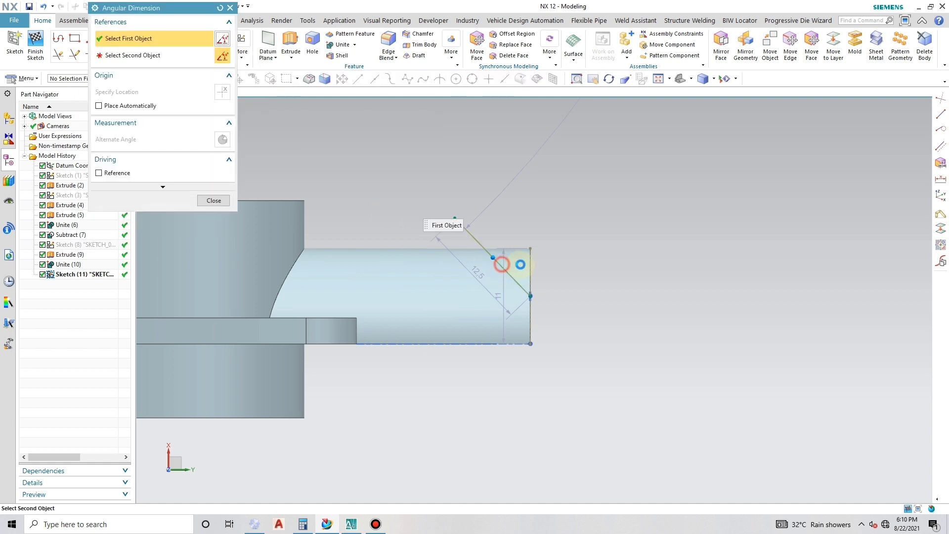
left_click(530, 261)
left_click(504, 197)
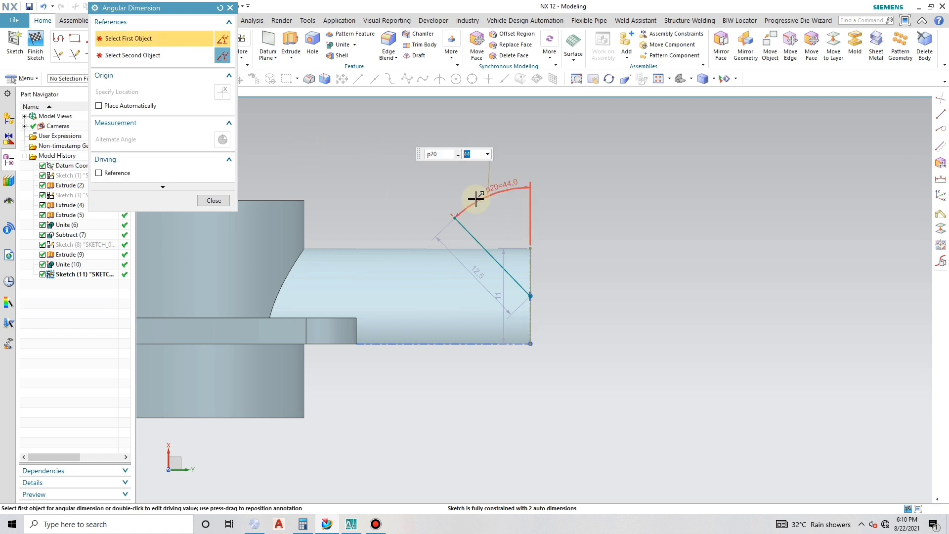
type("60")
key("Return")
key("Escape")
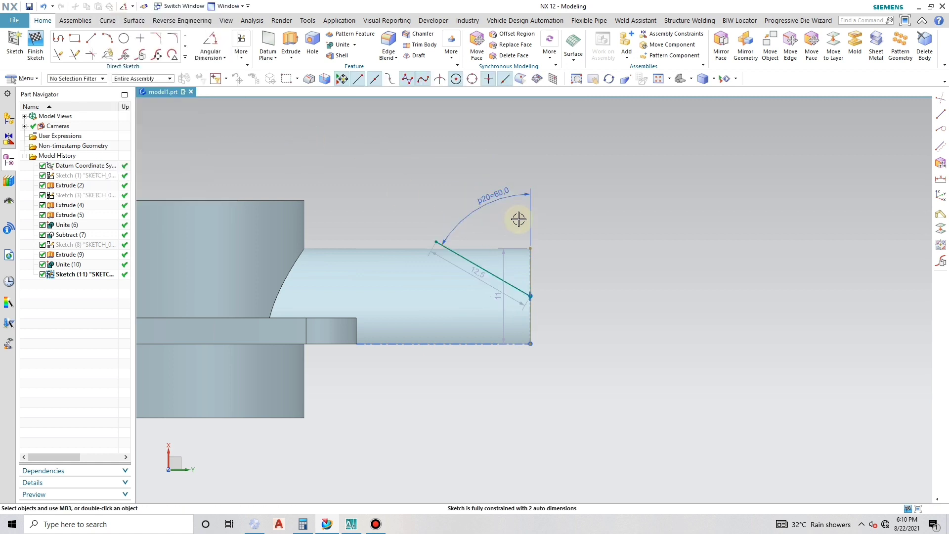
Step: Hide the 60° angular dimension in the sketch
scroll(532, 213, "down", 1)
scroll(568, 219, "up", 1)
left_click(495, 192)
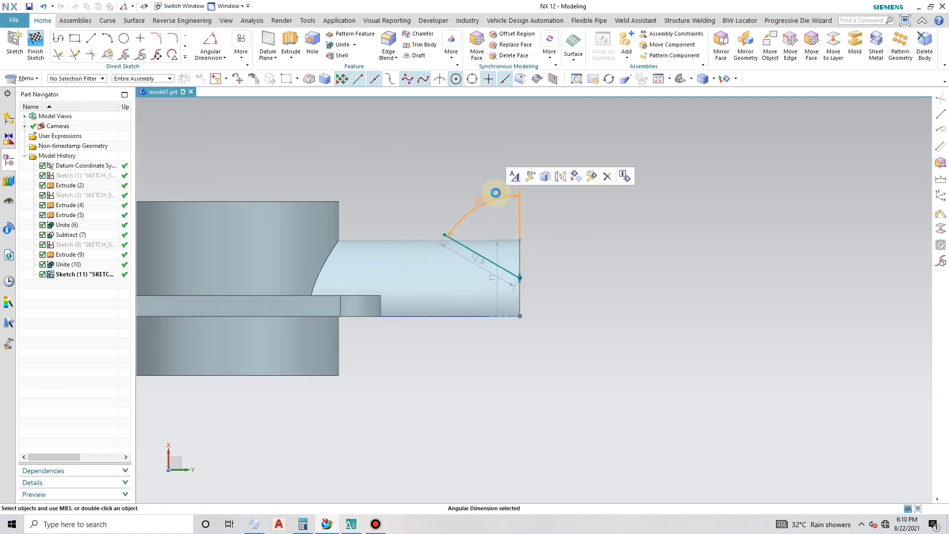
key("Delete")
scroll(502, 210, "up", 2)
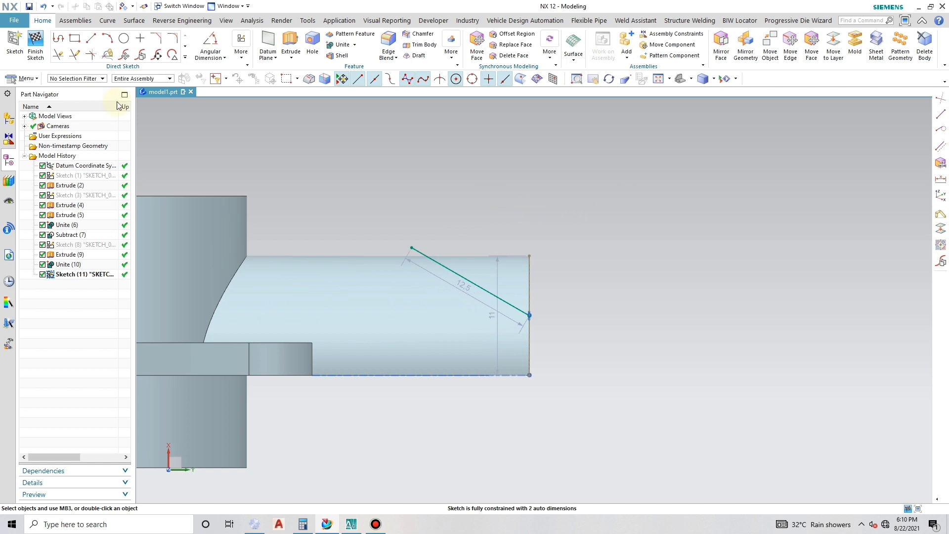
Step: Close the profile from the slanted line's upper end with a horizontal line about 13.5 mm, a vertical about 6.2 mm and a line to its start
left_click(58, 44)
left_click(412, 246)
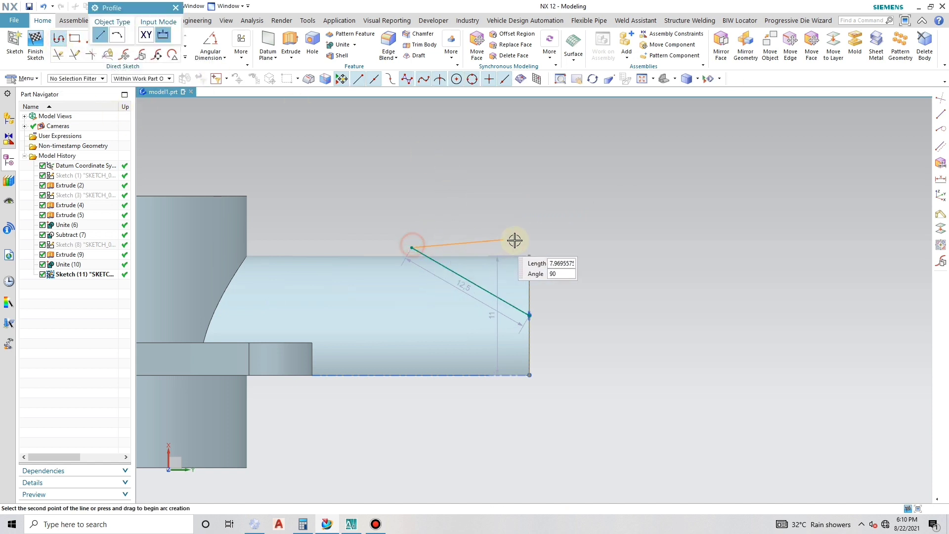
left_click(558, 247)
left_click(559, 315)
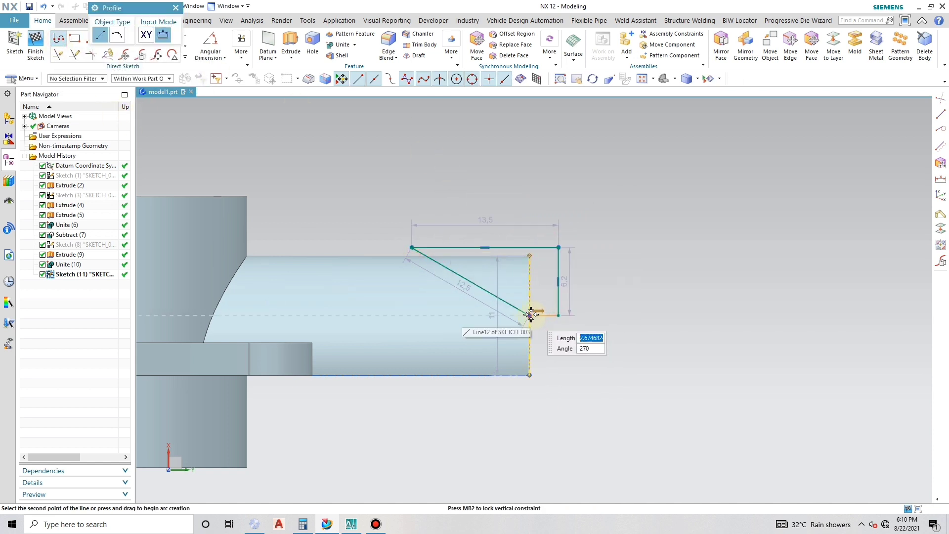
left_click(530, 315)
key("Escape")
right_click(531, 342)
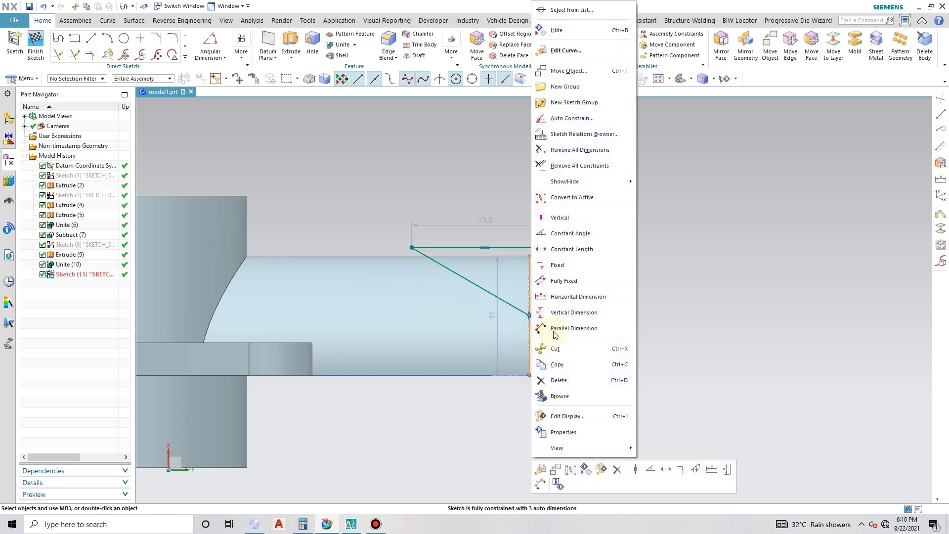
key("Escape")
Step: Extrude the four-sided profile from -22.5 to 20 mm and subtract it from the body, cutting the arm's end at a slant
key("Home")
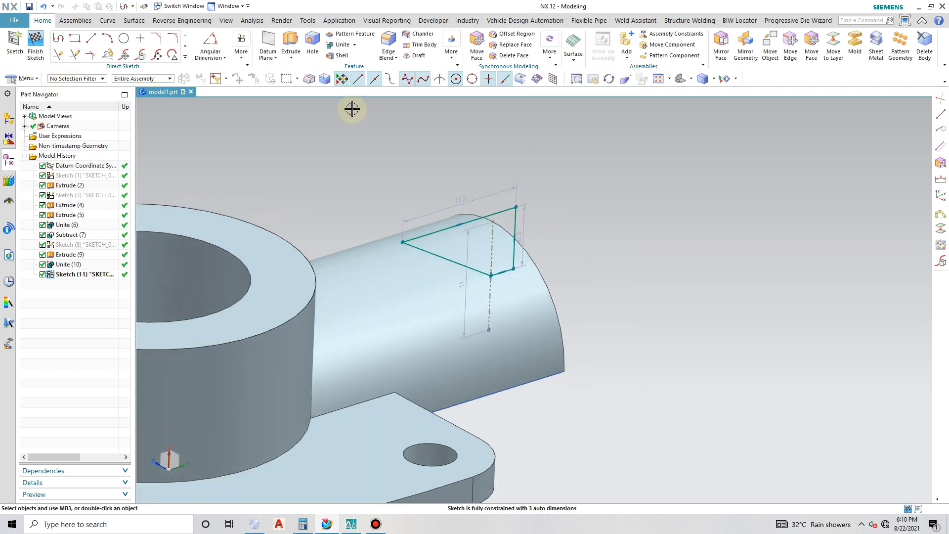
left_click(288, 45)
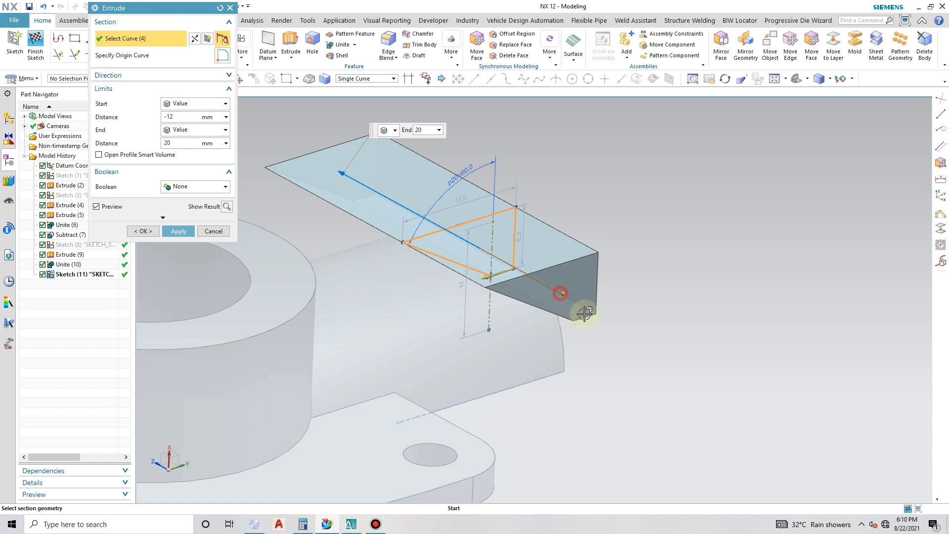
left_click_drag(564, 293, 635, 333)
left_click(216, 186)
left_click(183, 218)
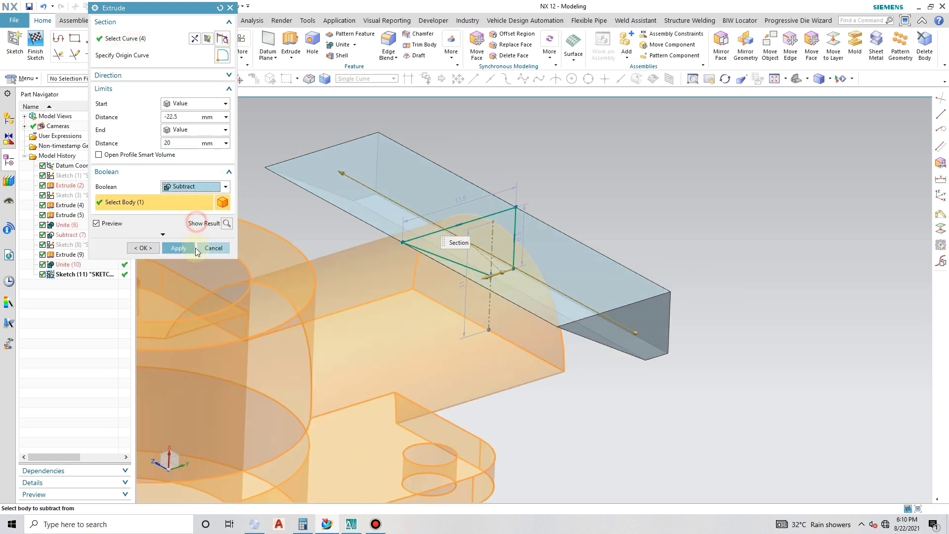
left_click(189, 249)
middle_click(572, 276)
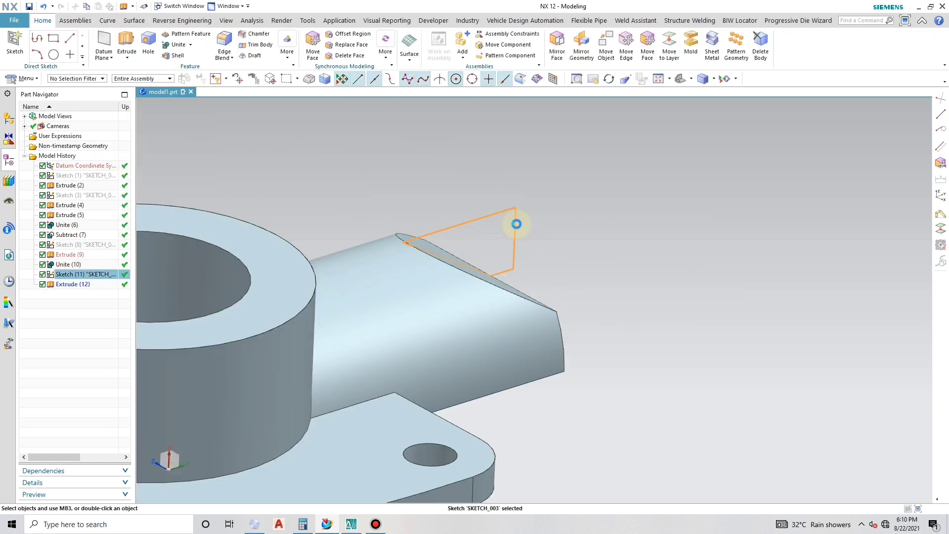
Step: Hide the sketch of the slanted cut's profile
middle_click_drag(546, 267, 517, 265)
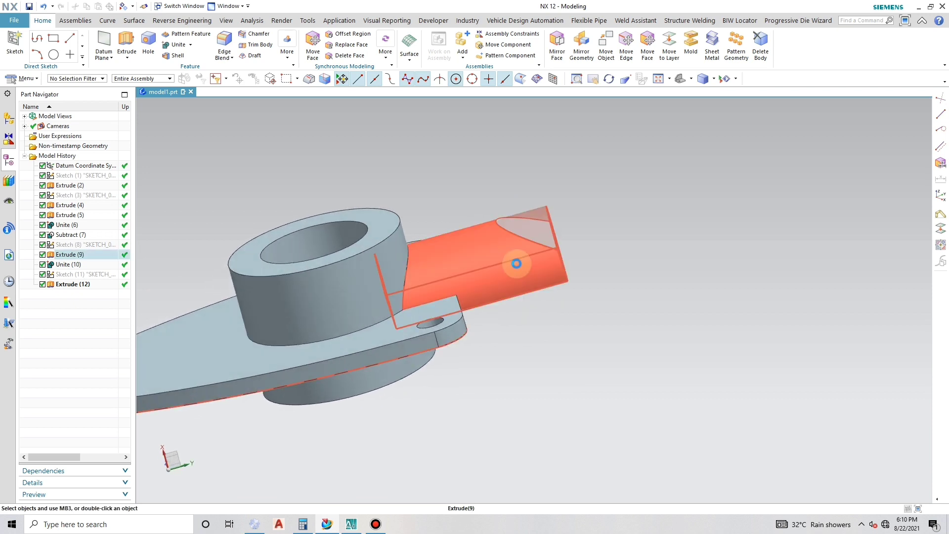
key("F8")
scroll(541, 230, "down", 4)
middle_click_drag(542, 229, 553, 265)
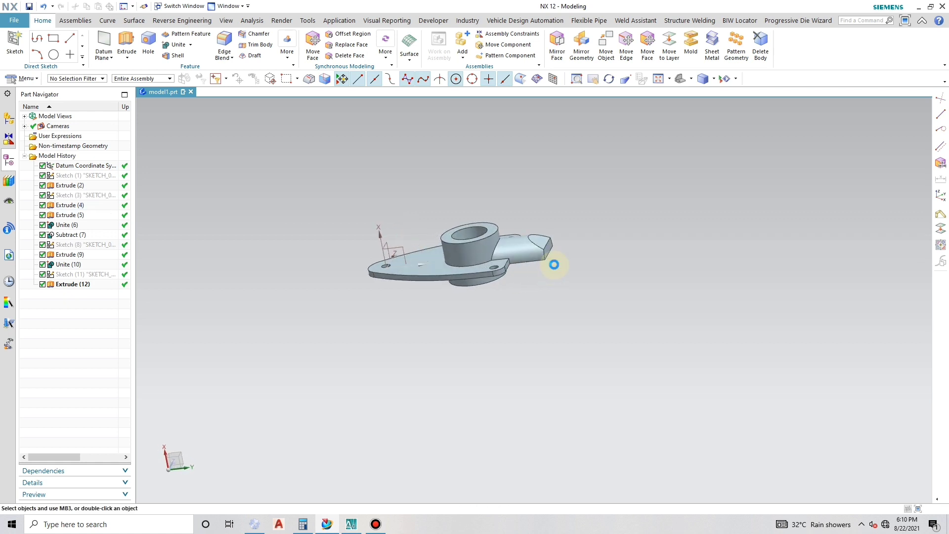
key("F8")
scroll(556, 233, "up", 3)
mouse_move(488, 4)
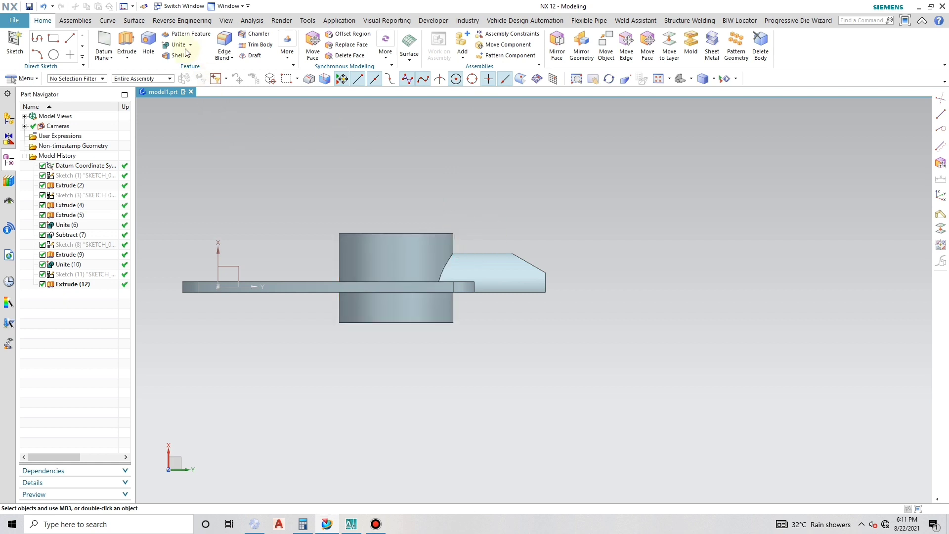
left_click(71, 42)
scroll(566, 281, "up", 2)
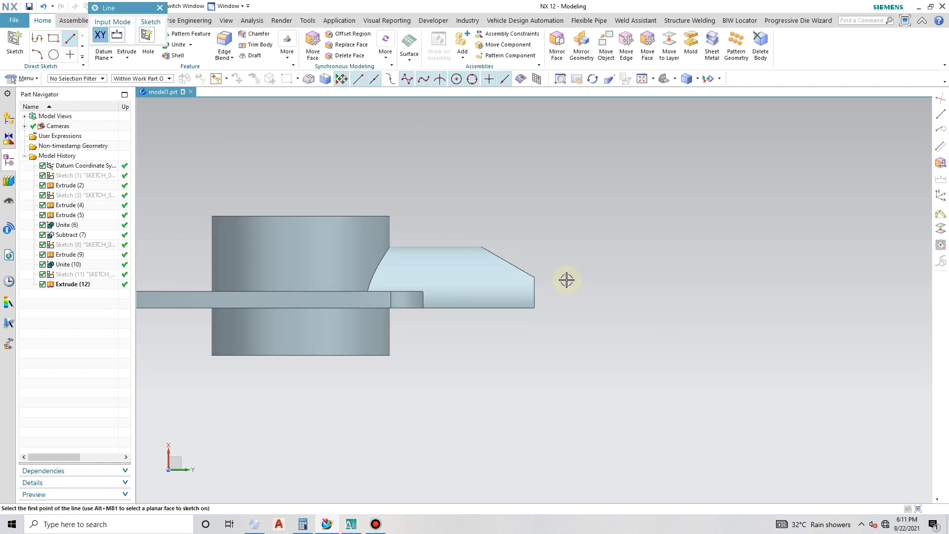
left_click(534, 277)
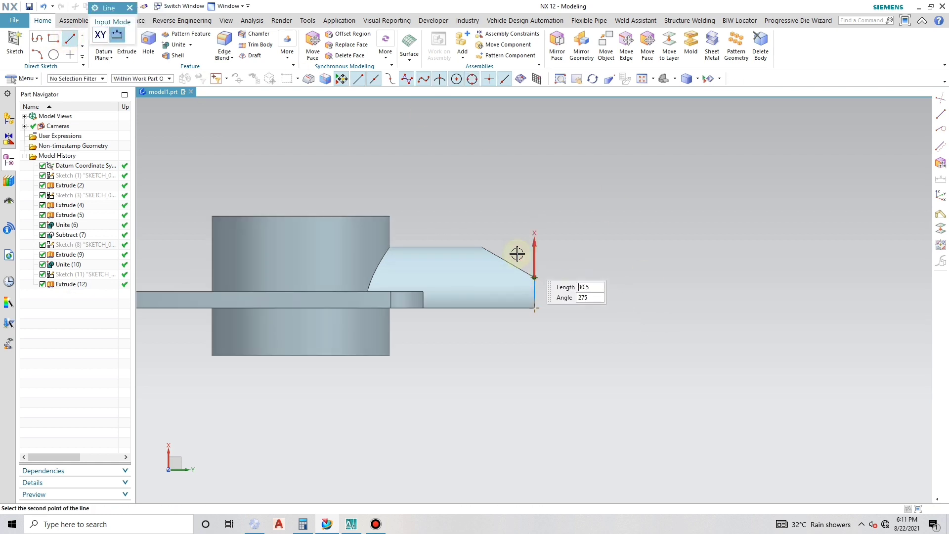
key("Escape")
scroll(662, 280, "down", 3)
middle_click_drag(663, 280, 642, 293)
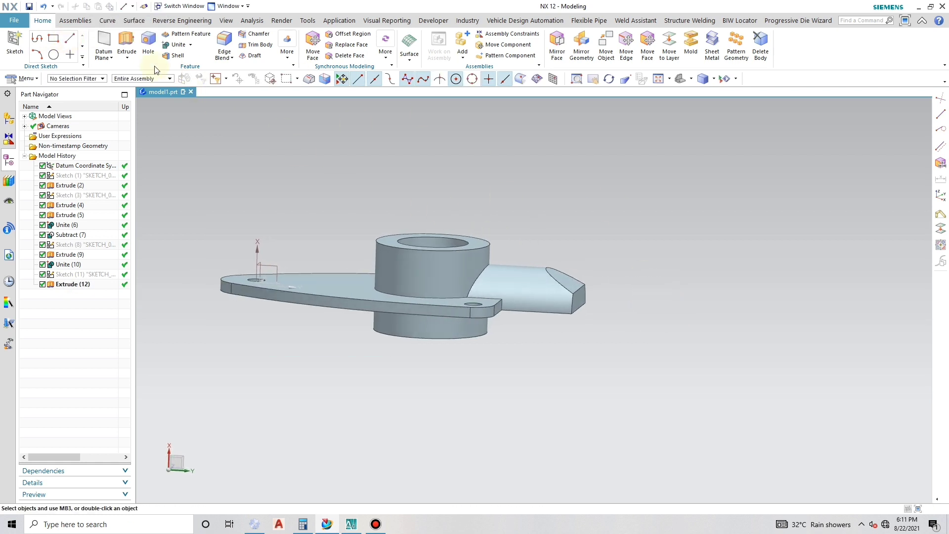
Step: Create a sketch on the vertical datum plane that runs lengthwise through the plate and arm
left_click(15, 42)
left_click(267, 276)
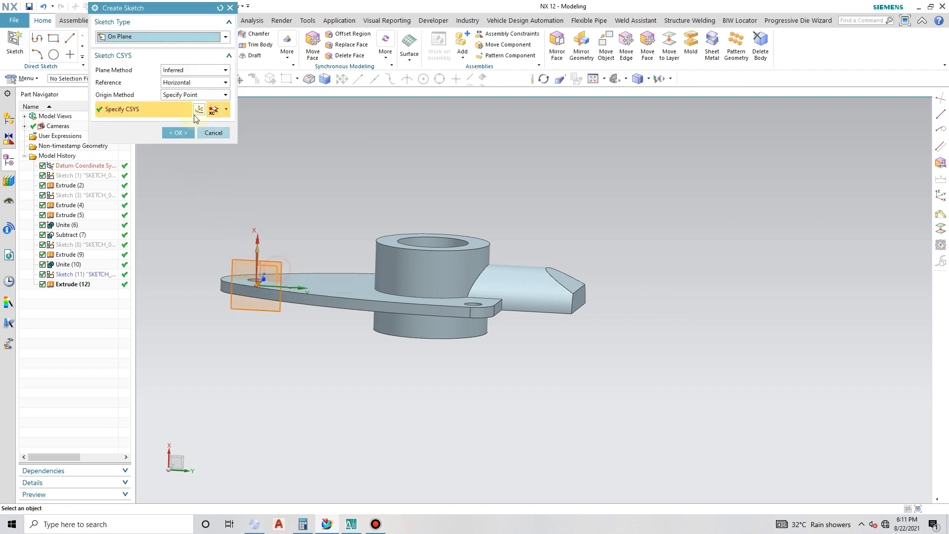
left_click(178, 133)
mouse_move(423, 263)
middle_mouse_down()
mouse_move(523, 345)
mouse_move(536, 301)
middle_mouse_up()
key("F8")
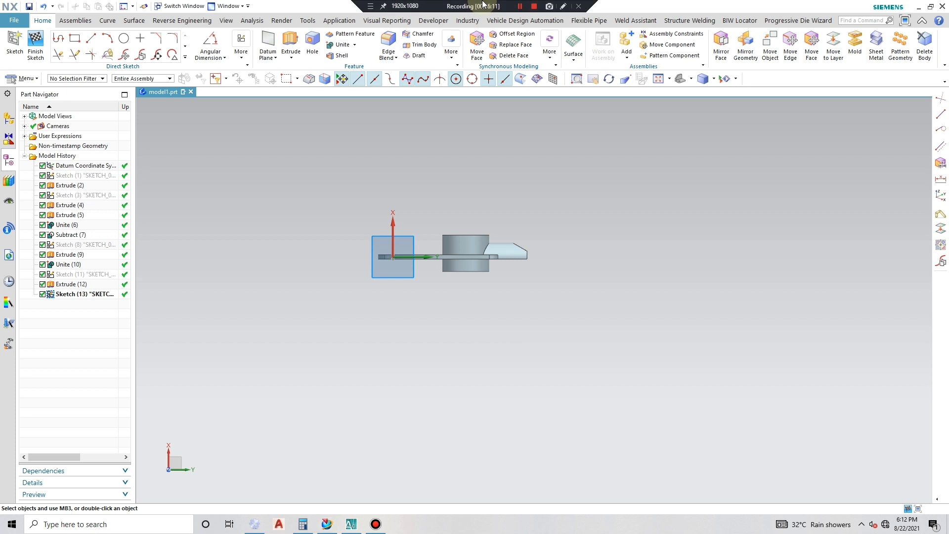
scroll(573, 227, "up", 4)
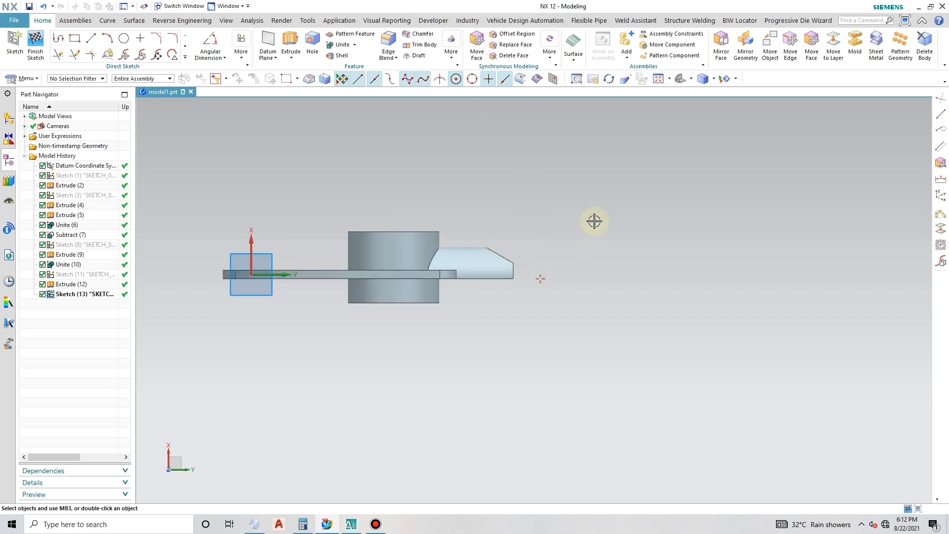
Step: Sketch a line about 31 mm long, slanting up and outward from the upper corner of the arm's end face
left_click(92, 39)
scroll(532, 267, "up", 2)
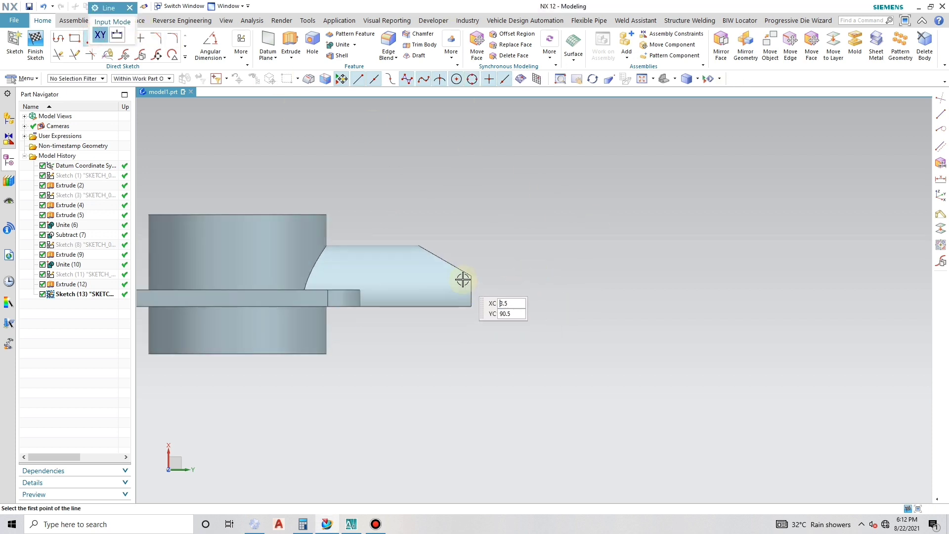
left_click(470, 278)
scroll(504, 292, "down", 2)
left_click(567, 215)
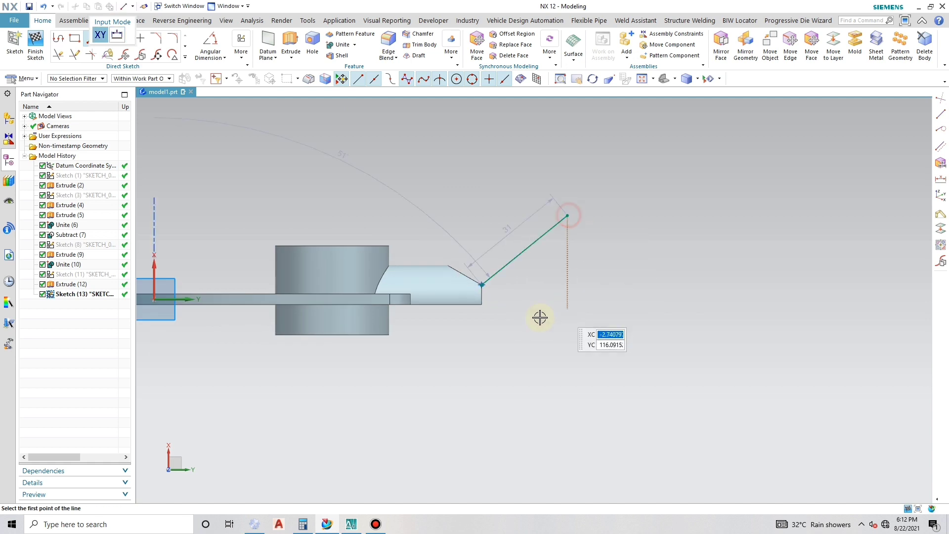
Step: Draw a horizontal line about 52 mm long along the arm's lower edge and convert it to a reference line
left_click(425, 306)
left_click(612, 305)
key("Escape")
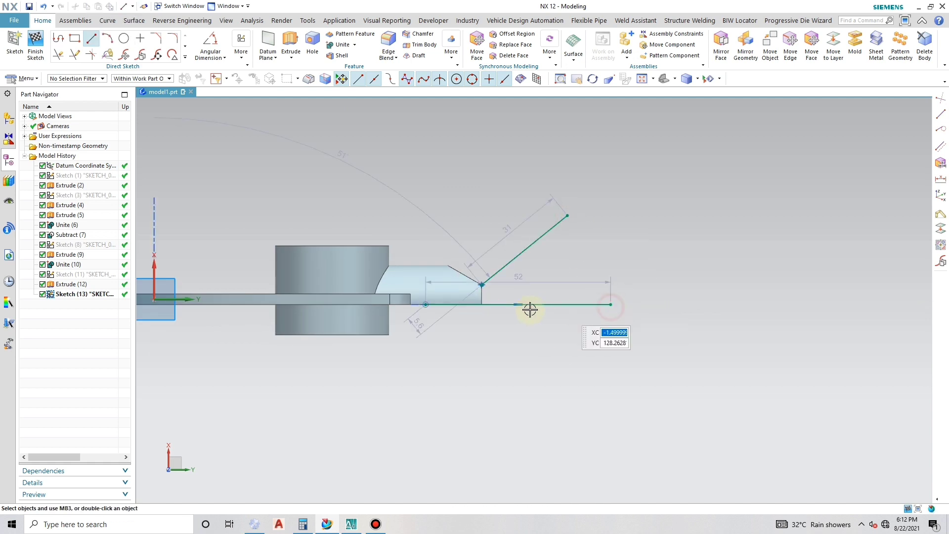
right_click(530, 306)
left_click(578, 199)
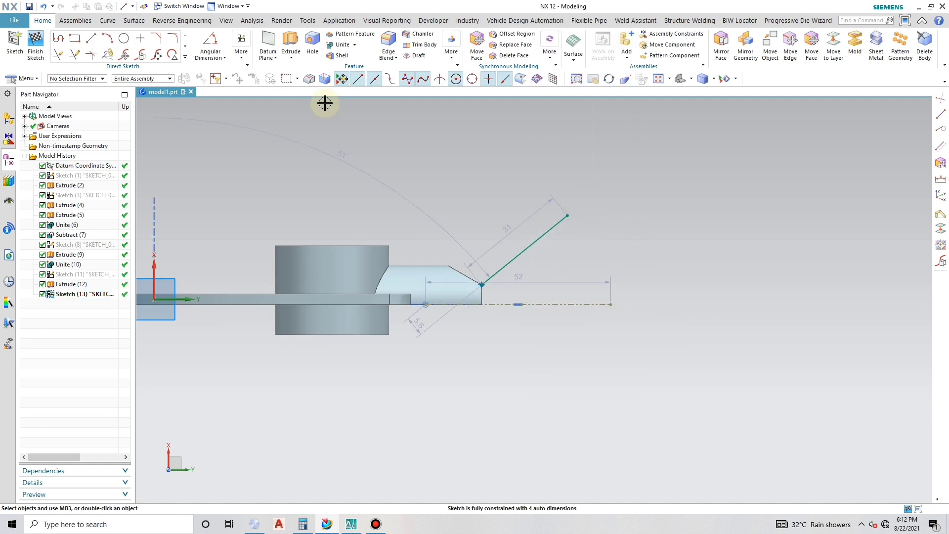
Step: Add a 30° angular dimension between the slanted line and the horizontal reference line
left_click(210, 42)
left_click(543, 228)
left_click(564, 304)
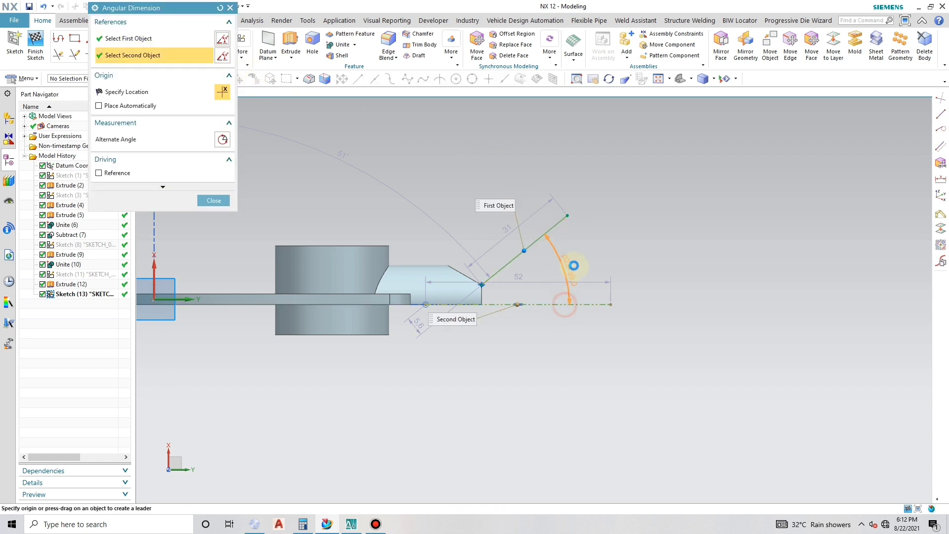
left_click(576, 269)
type("30")
key("Return")
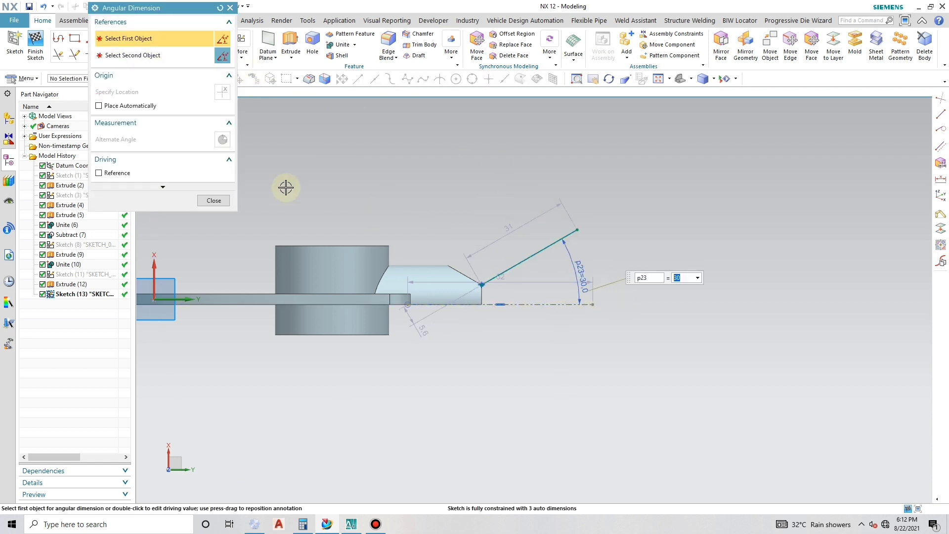
left_click(214, 200)
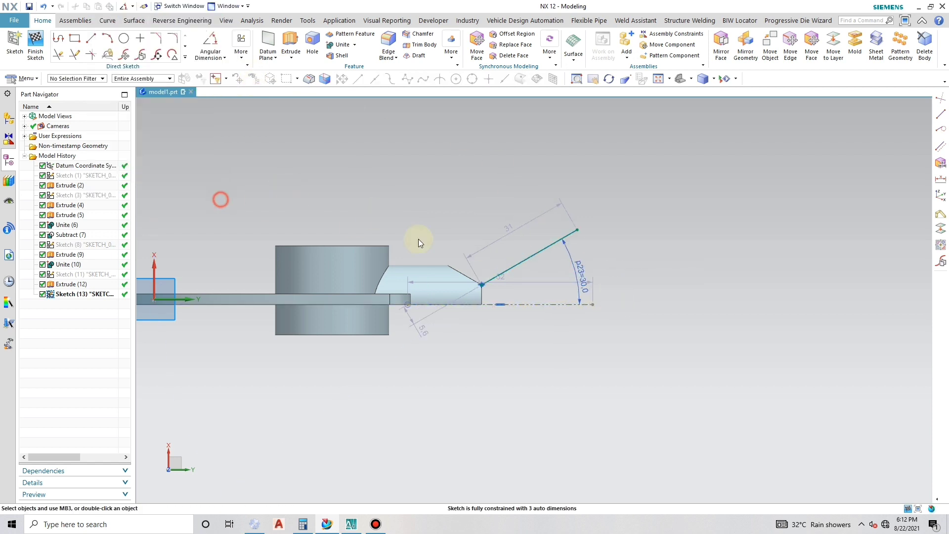
Step: Delete the horizontal reference line and set the slanted line's length to 27 mm
left_click(557, 304)
left_click(651, 274)
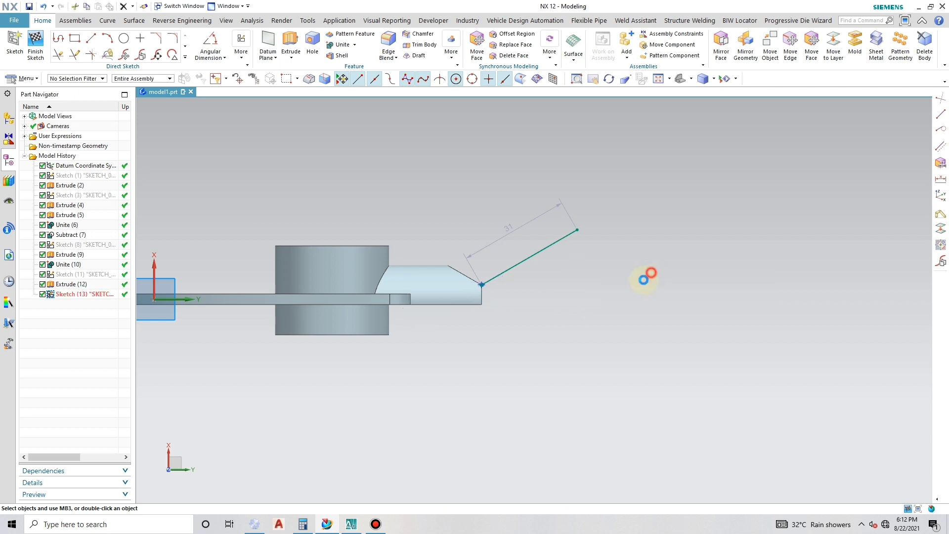
middle_click_drag(530, 297, 518, 312)
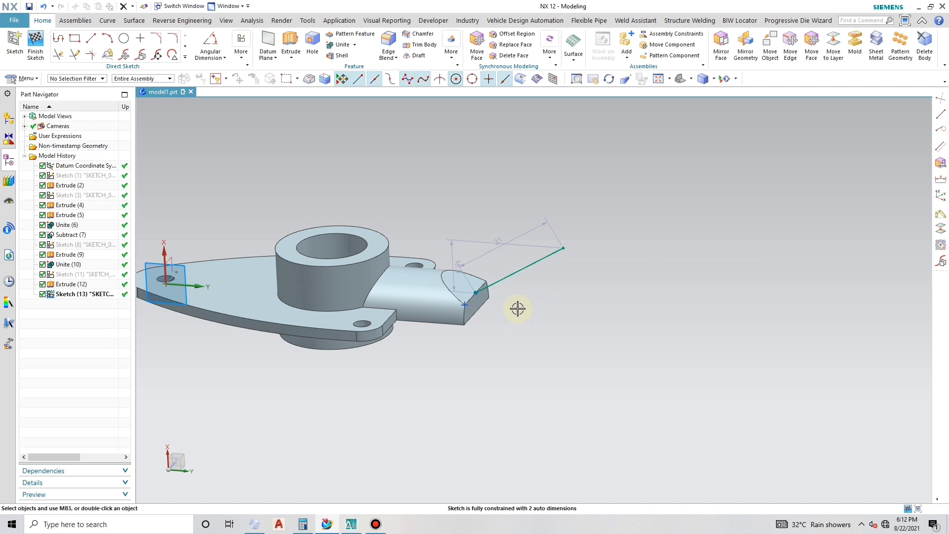
double_click(540, 226)
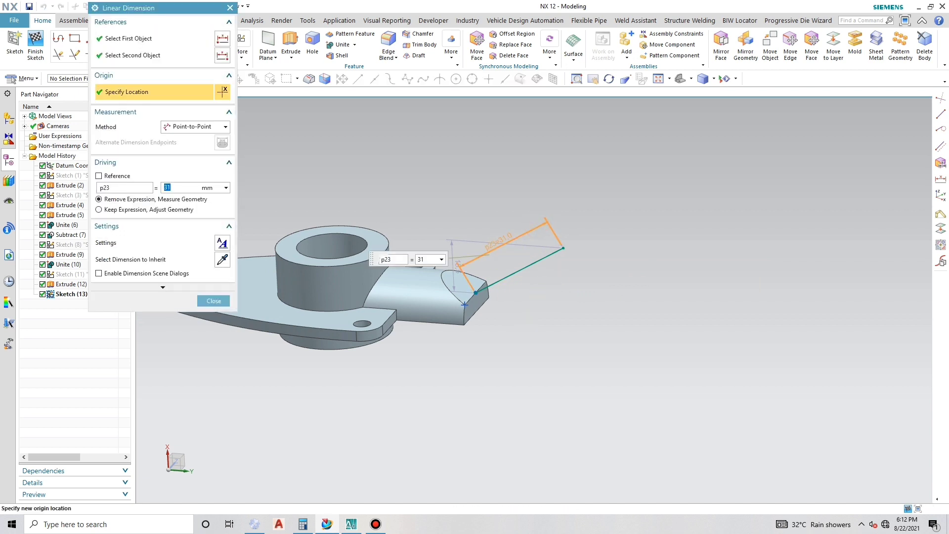
type("27")
left_click(213, 300)
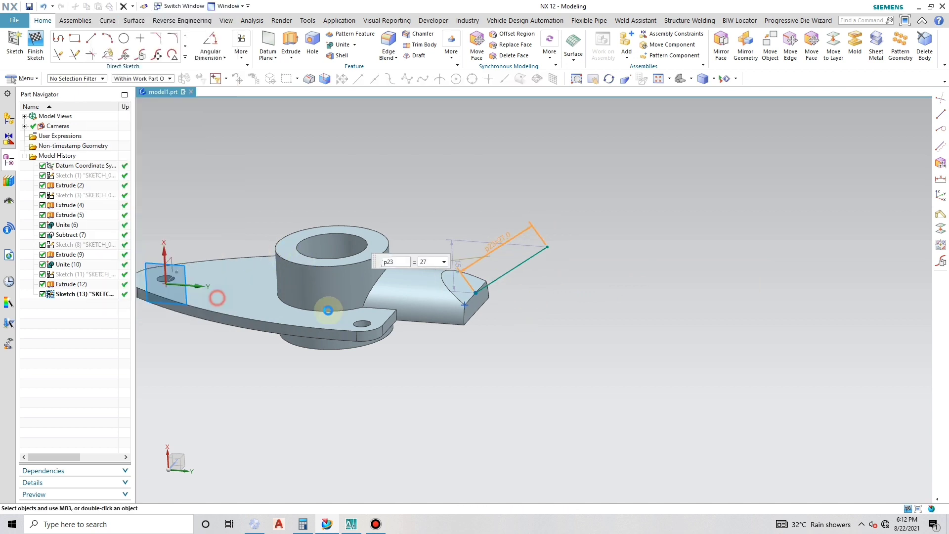
middle_click_drag(495, 309, 482, 316)
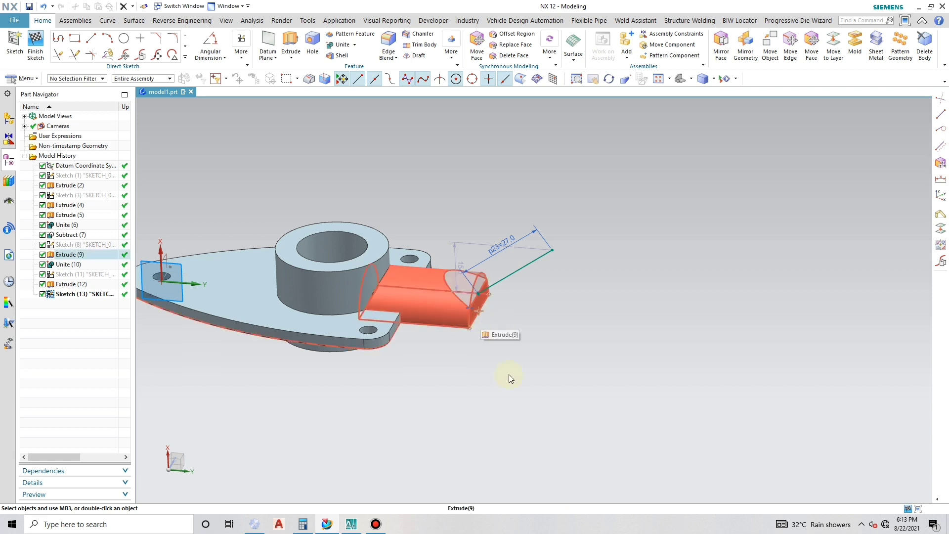
middle_click_drag(495, 309, 454, 312)
key("F8")
key("Home")
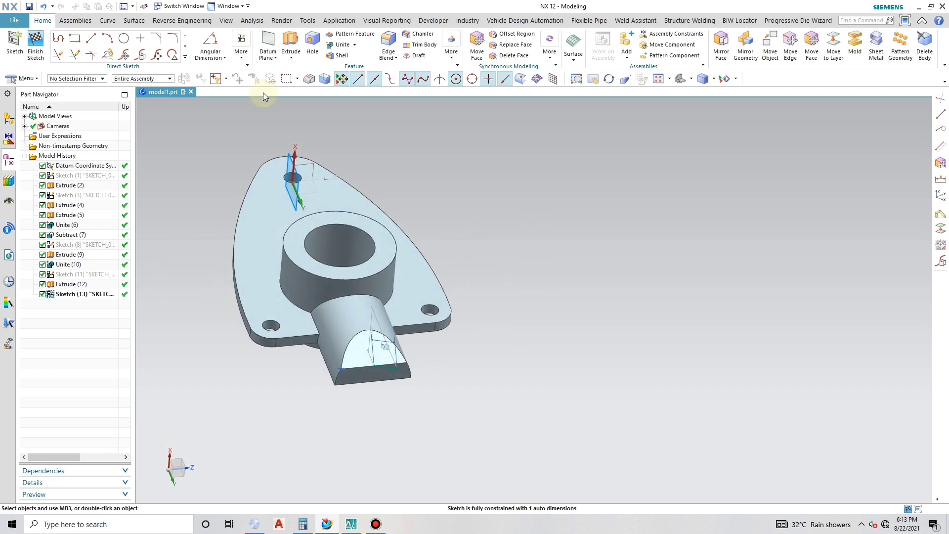
left_click(14, 42)
scroll(393, 370, "up", 5)
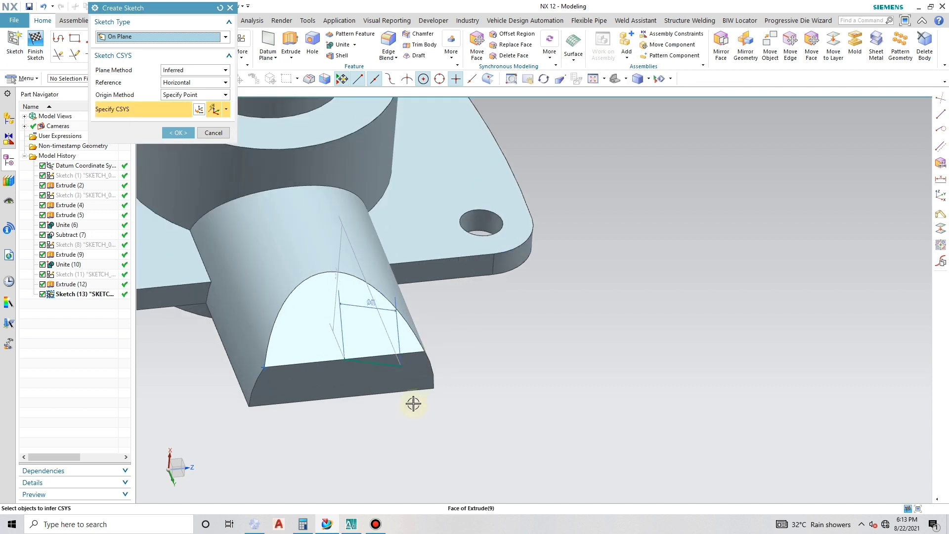
key("Escape")
Step: Create an inferred datum plane at the free end of the slanted line, perpendicular to it
left_click(267, 37)
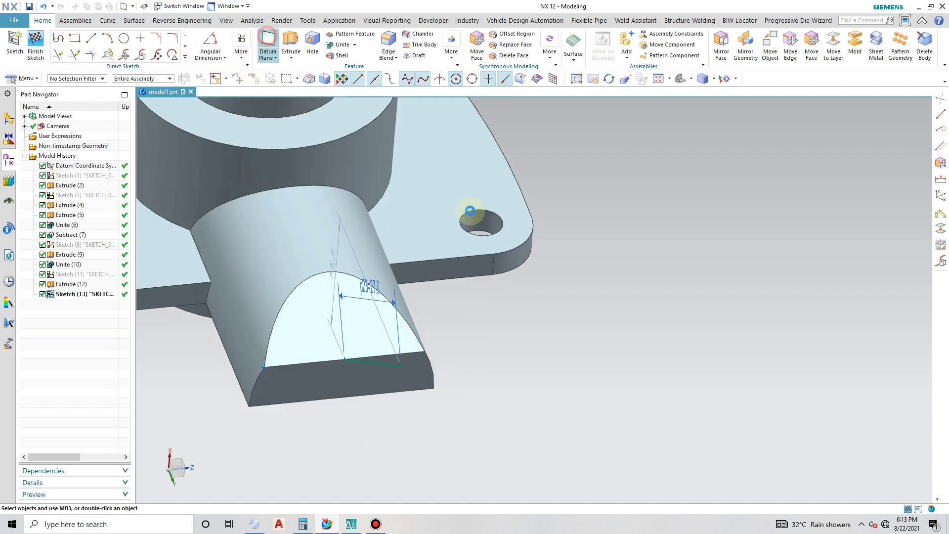
scroll(409, 368, "up", 5)
left_click(384, 361)
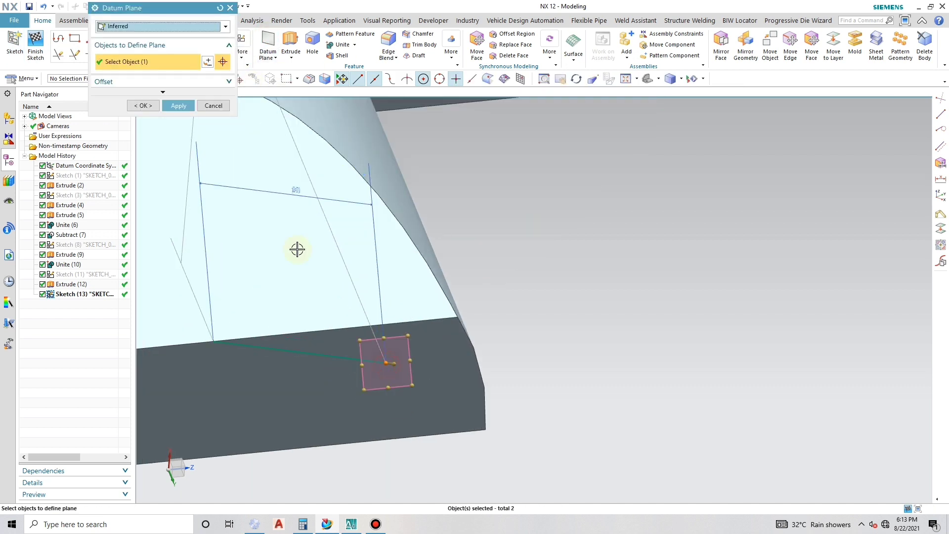
scroll(485, 362, "down", 2)
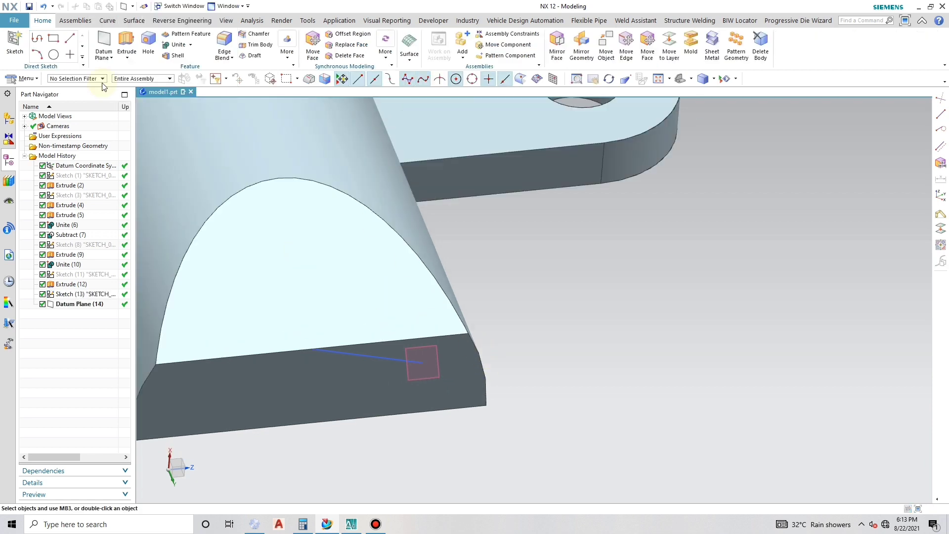
Step: Create a sketch on the new datum plane at the slanted line's free end
left_click(18, 45)
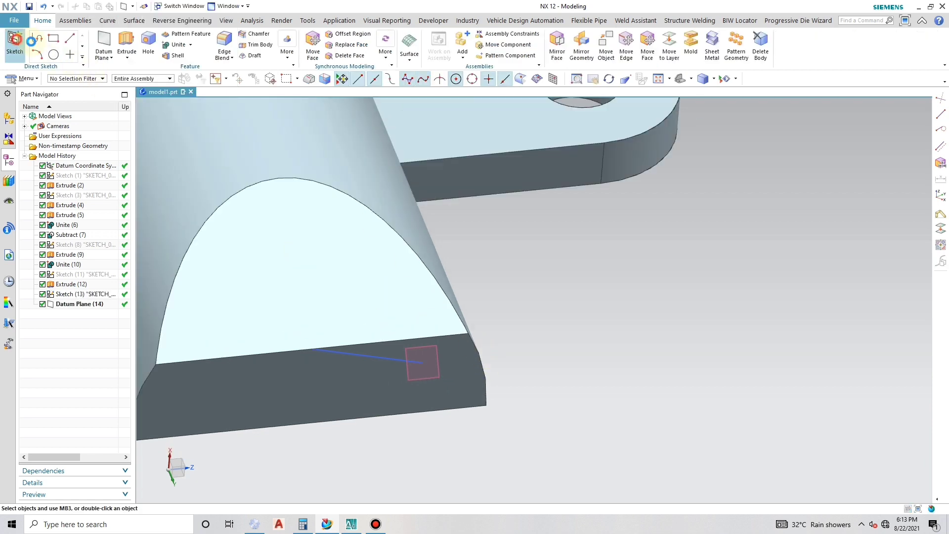
left_click(430, 372)
left_click(178, 133)
scroll(299, 212, "down", 5)
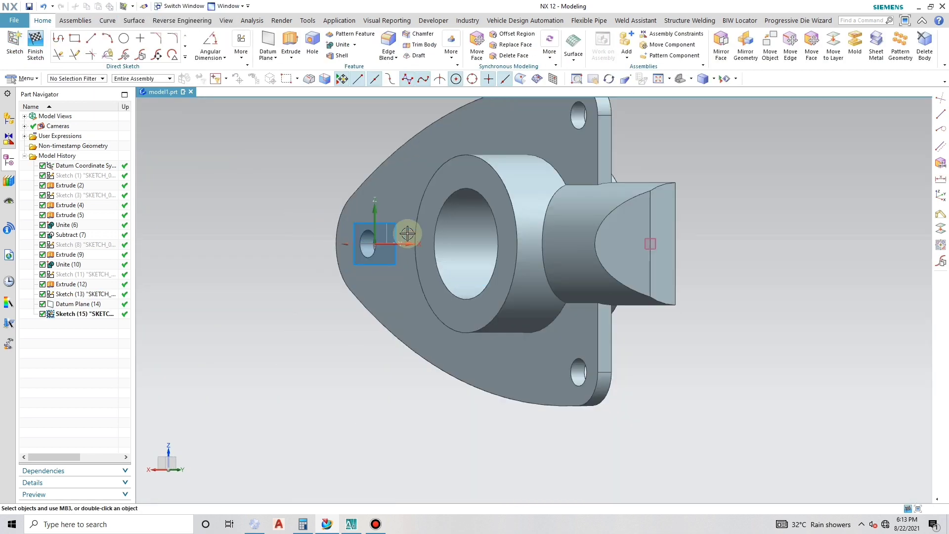
scroll(716, 247, "up", 3)
key("c")
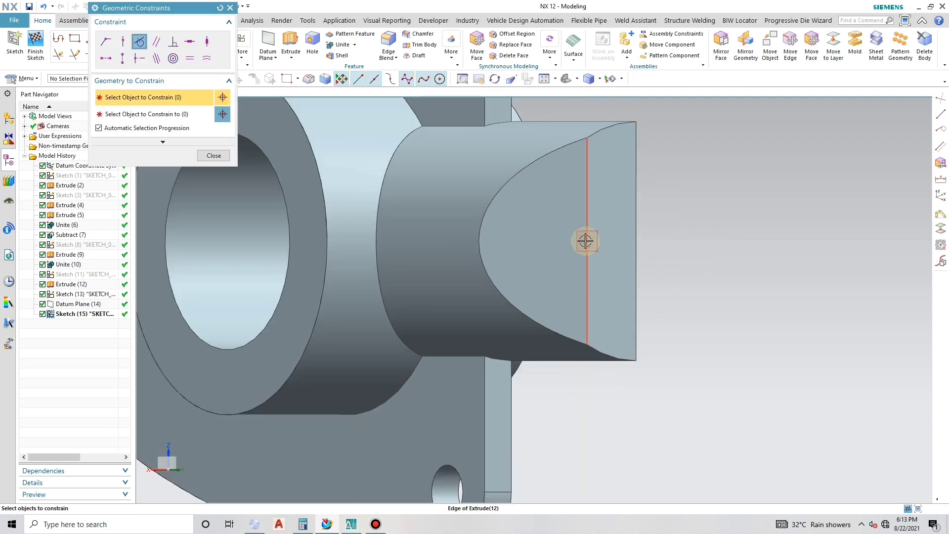
key("Escape")
Step: Draw a 9 mm diameter circle centred on the slanted line's free end
key("o")
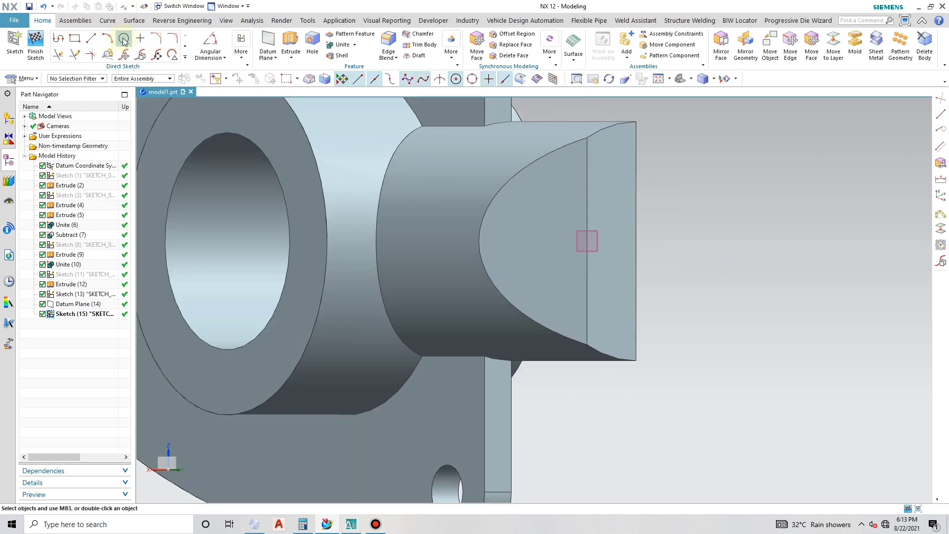
left_click(587, 241)
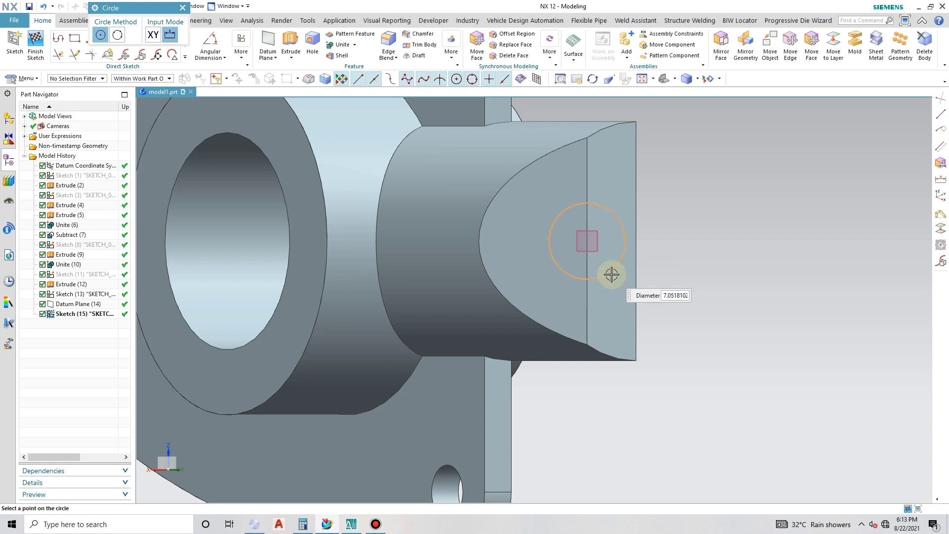
type("9")
key("Return")
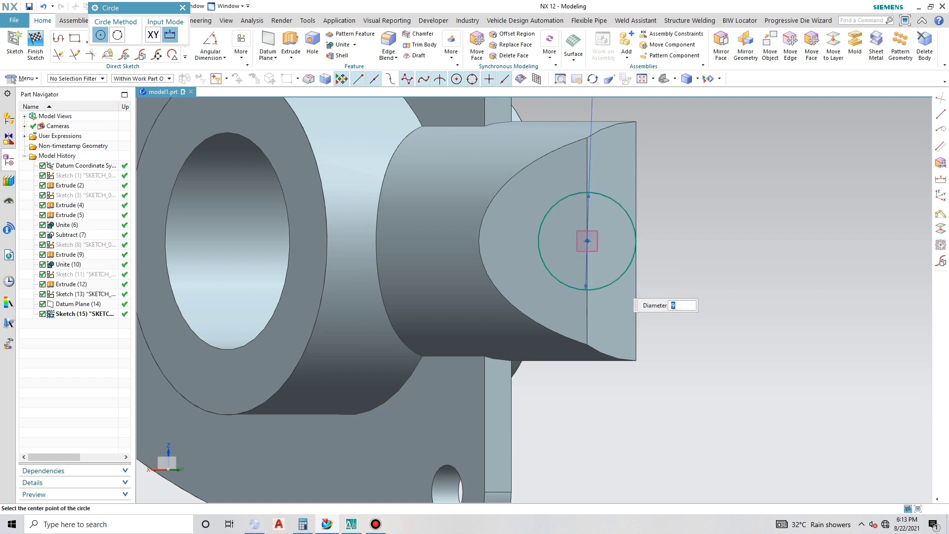
key("Escape")
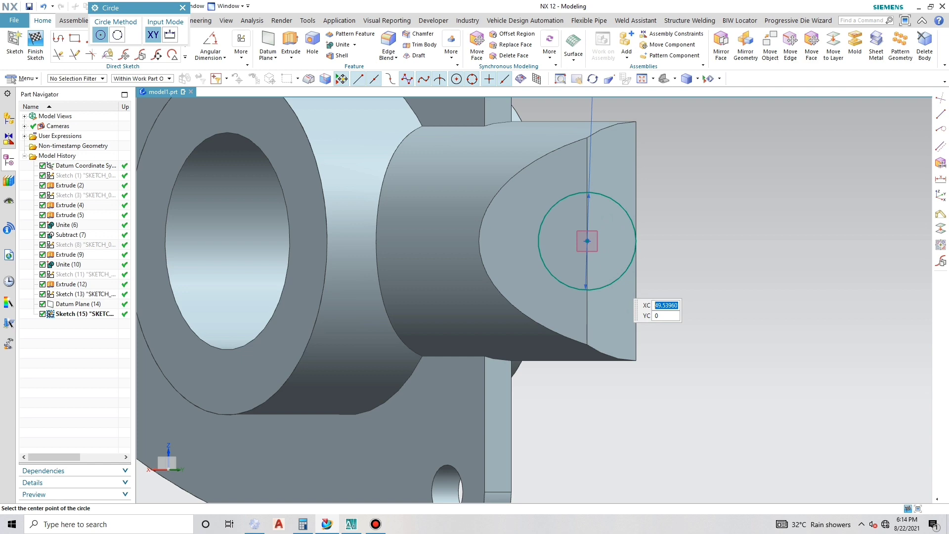
middle_click(618, 280)
Step: Start extruding the 9 mm circle from a start distance of 0 mm, with the direction reversed toward the arm
middle_click_drag(584, 313, 611, 260)
scroll(434, 309, "down", 2)
left_click(293, 40)
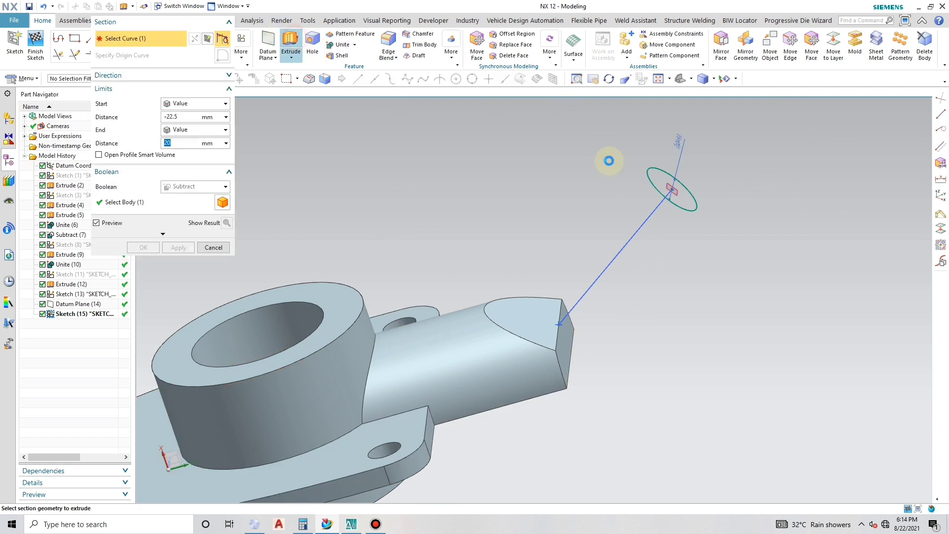
scroll(586, 277, "down", 2)
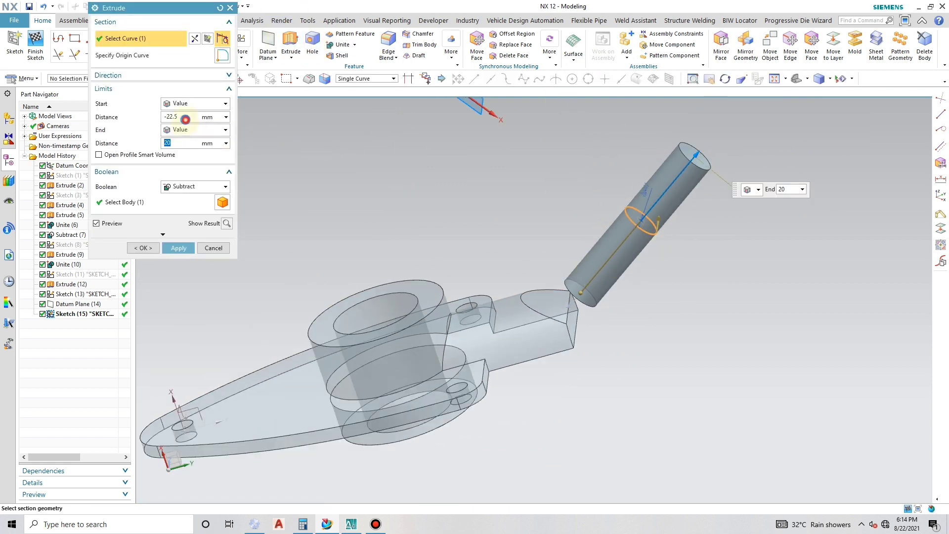
left_click(186, 119)
left_click(187, 142)
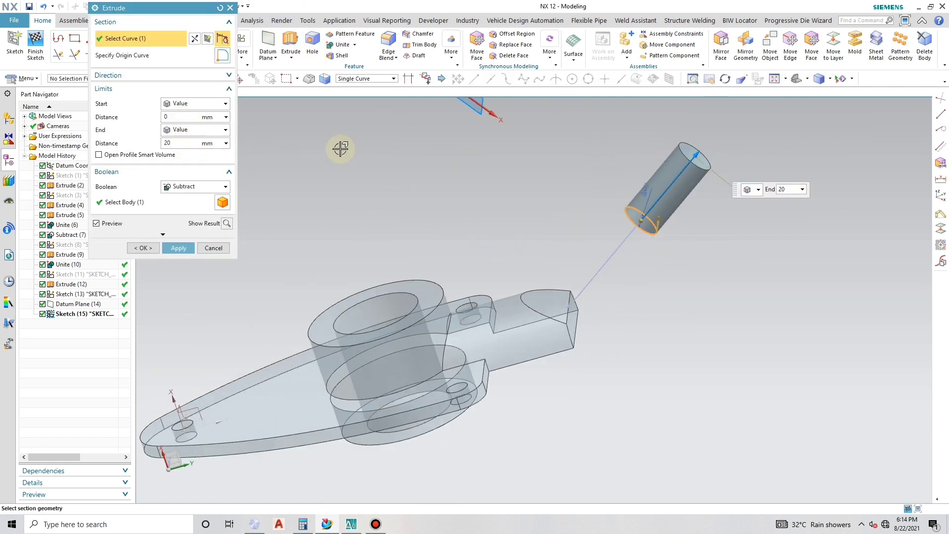
left_click(205, 75)
left_click(187, 92)
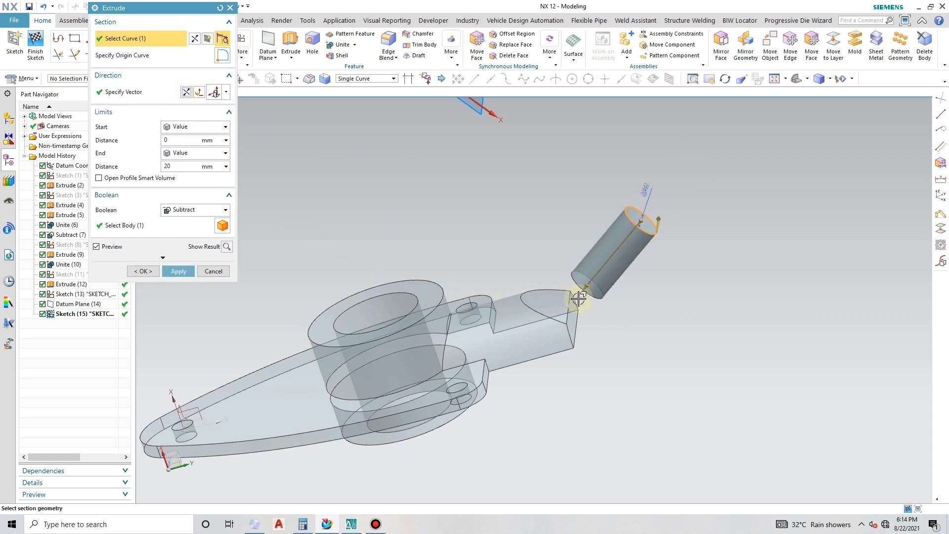
Step: Set the circle extrusion's end distance to 30.2 mm and subtract it from the arm body
left_click_drag(580, 297, 559, 320)
key("F8")
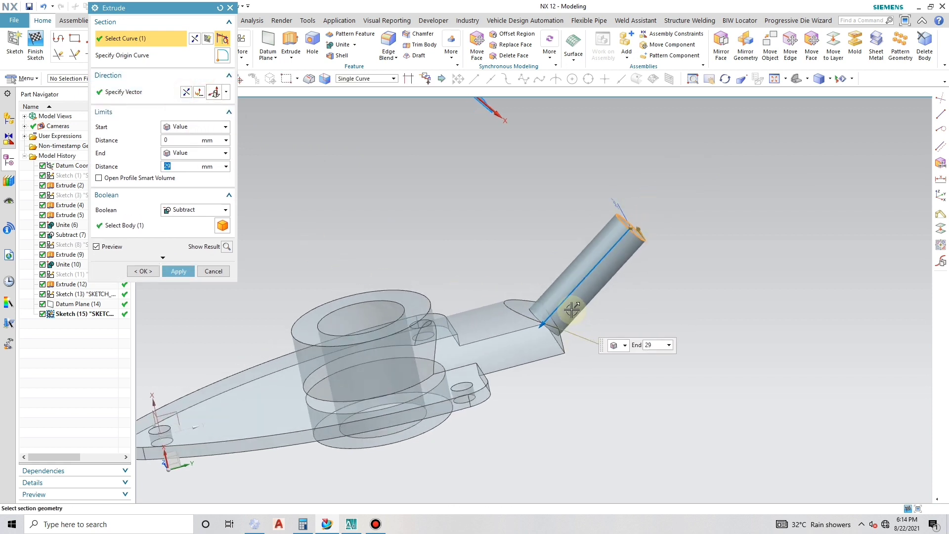
scroll(536, 369, "up", 2)
left_click_drag(539, 380, 534, 385)
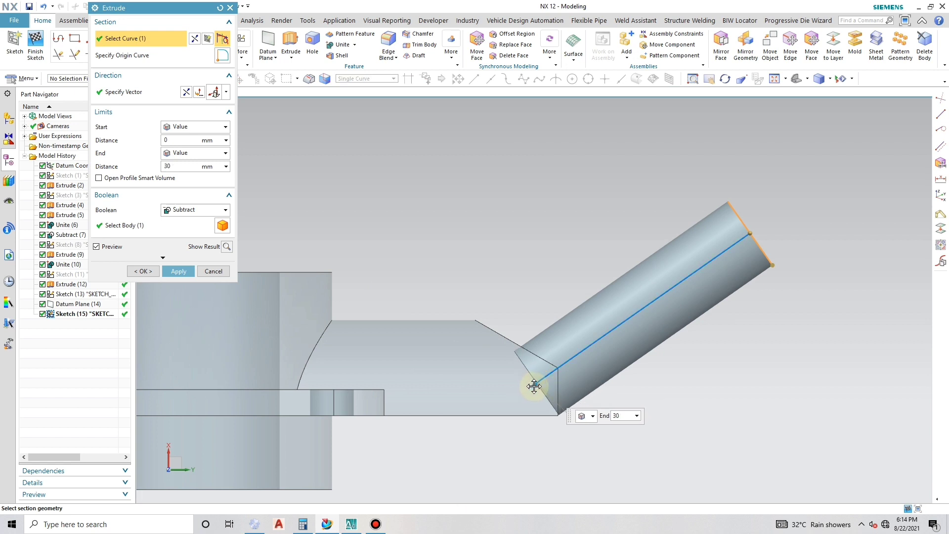
scroll(538, 435, "up", 6)
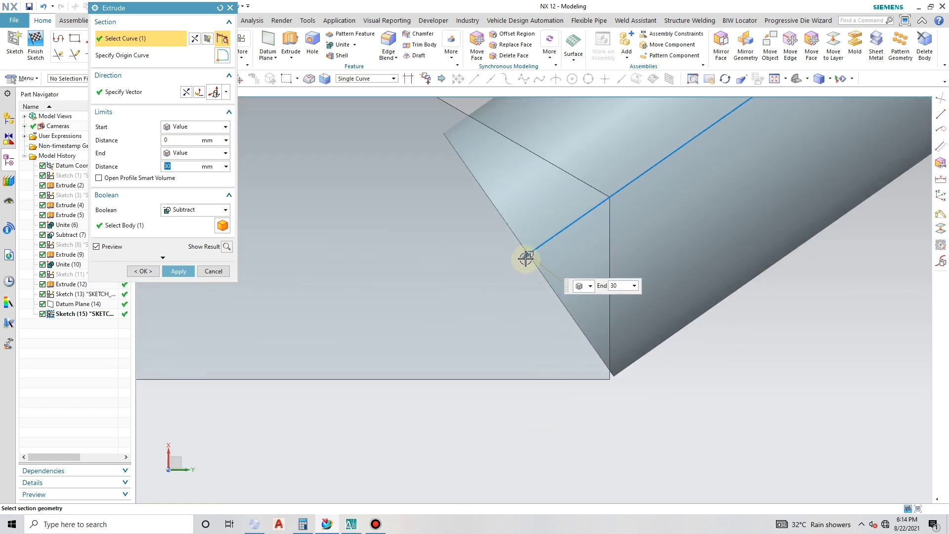
mouse_move(525, 259)
left_mouse_down()
mouse_move(494, 280)
mouse_move(515, 260)
left_mouse_up()
middle_click_drag(515, 261, 550, 343)
scroll(544, 329, "down", 5)
middle_click(597, 318)
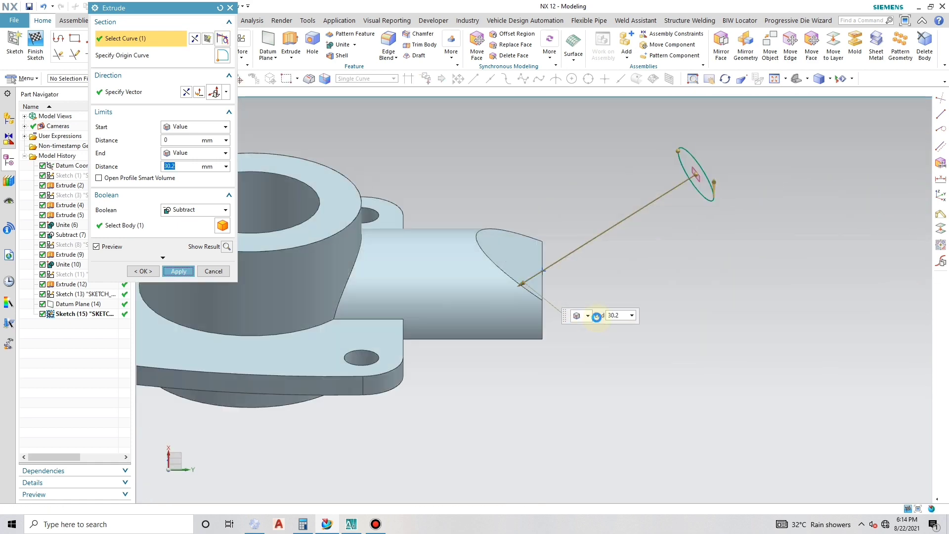
Step: Extrude the same 9 mm circle 30.2 mm toward the arm as a separate body with Boolean set to None
left_click(193, 210)
left_click(184, 220)
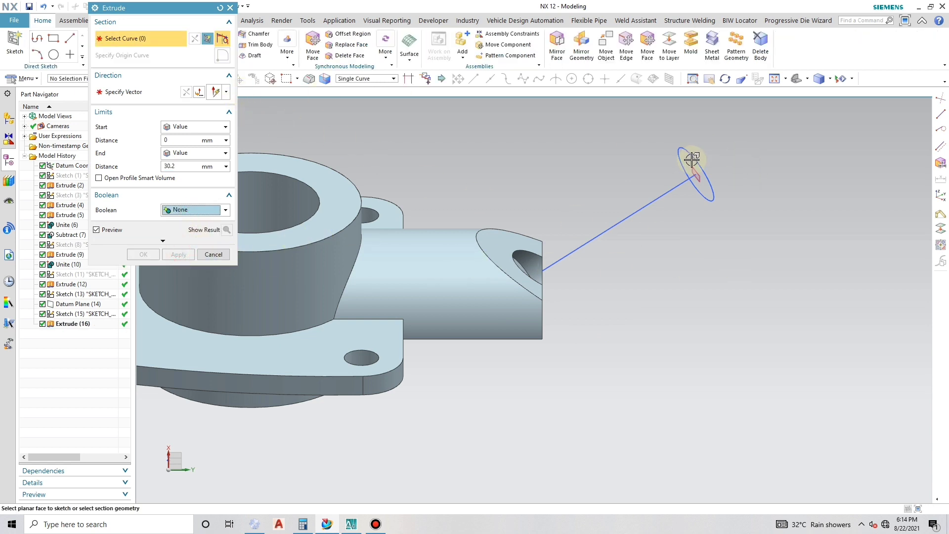
left_click(676, 154)
left_click(186, 91)
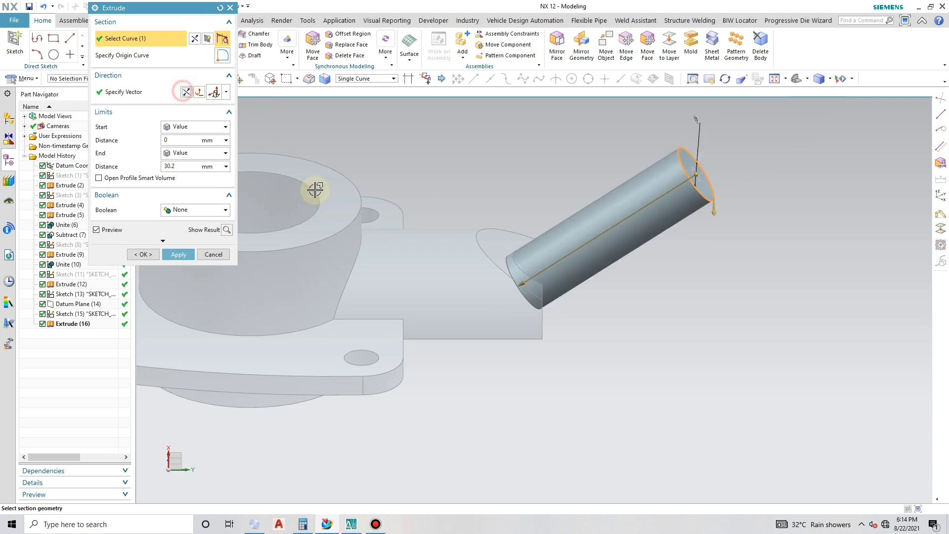
left_click(173, 256)
left_click(212, 254)
Step: Hide the sketch of the 9 mm circle at the angled cylinder's free end
mouse_move(465, 295)
middle_mouse_down()
mouse_move(541, 295)
mouse_move(541, 229)
mouse_move(597, 264)
mouse_move(515, 312)
mouse_move(568, 313)
mouse_move(563, 322)
mouse_move(588, 273)
middle_mouse_up()
left_click(590, 266)
key("ctrl+b")
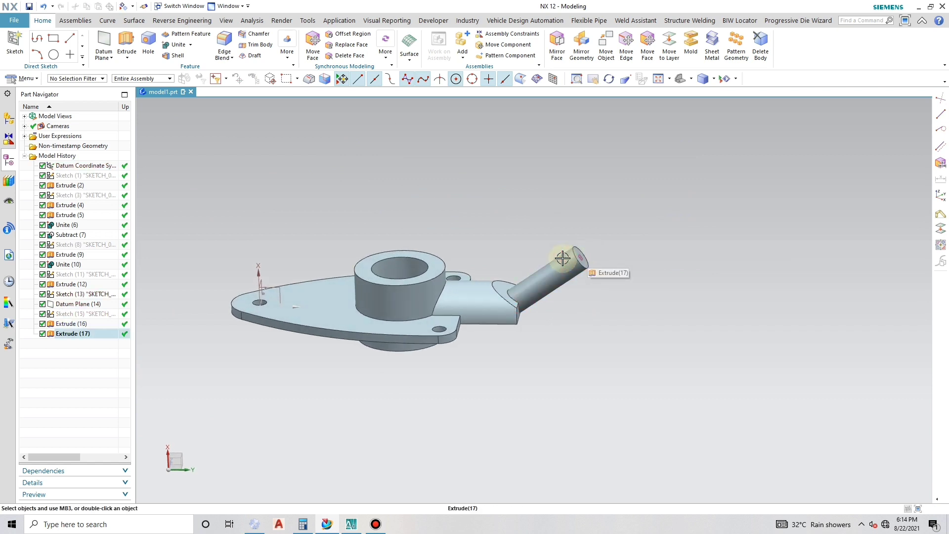
Step: Unite the angled cylinder with the main plate and arm body
left_click(177, 45)
left_click(452, 267)
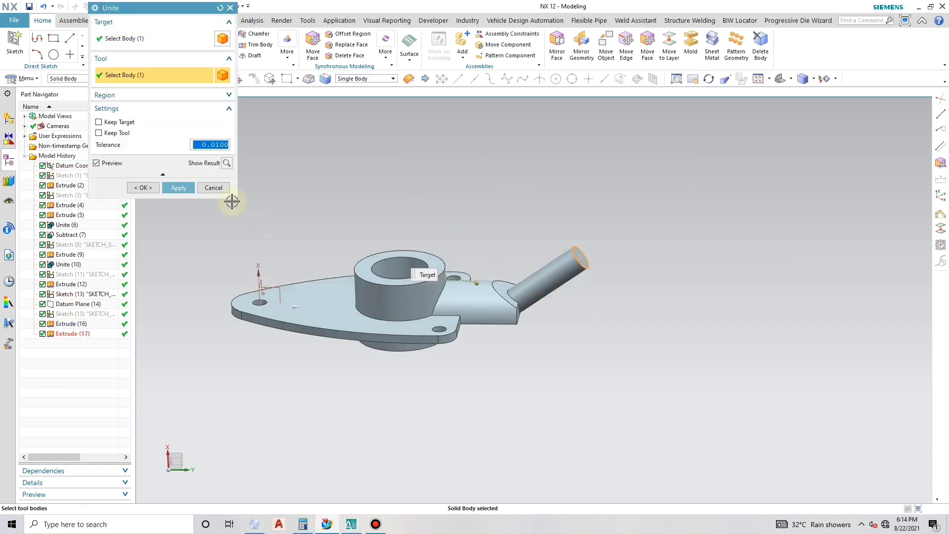
left_click(179, 186)
key("Escape")
Step: Create a sketch on the free end face of the angled cylinder
middle_click_drag(519, 320, 434, 296)
left_click(127, 42)
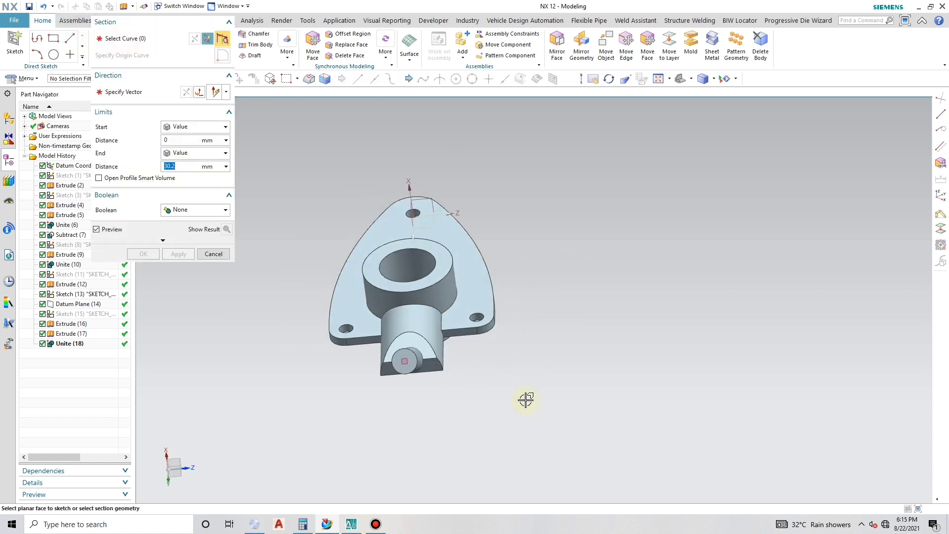
key("Escape")
left_click(15, 44)
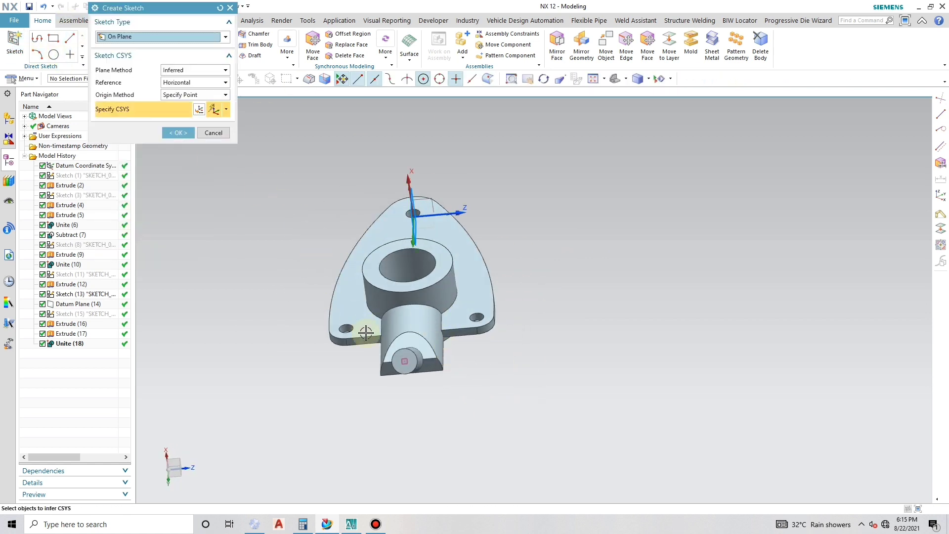
scroll(366, 333, "up", 5)
left_click(475, 380)
left_click(186, 132)
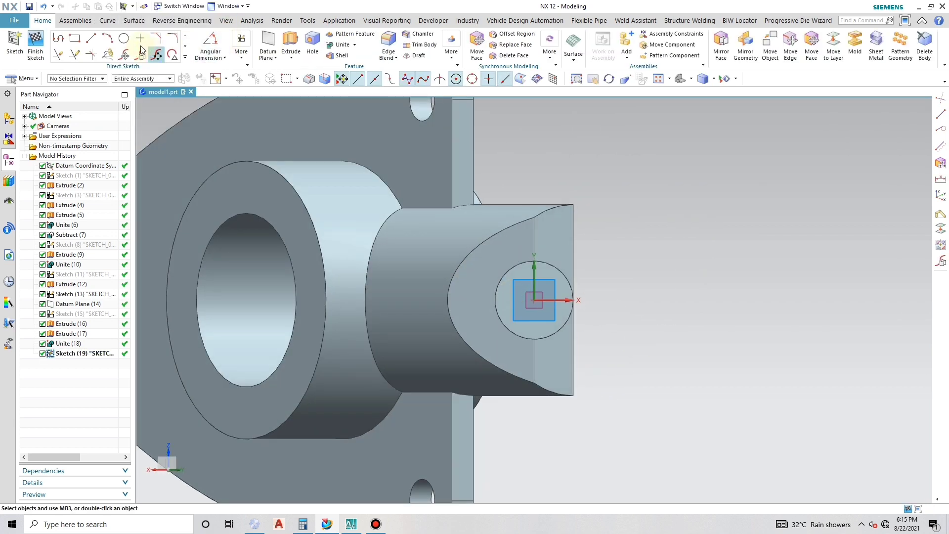
Step: Draw a 16 mm diameter circle centred on the angled cylinder's end face
left_click(123, 38)
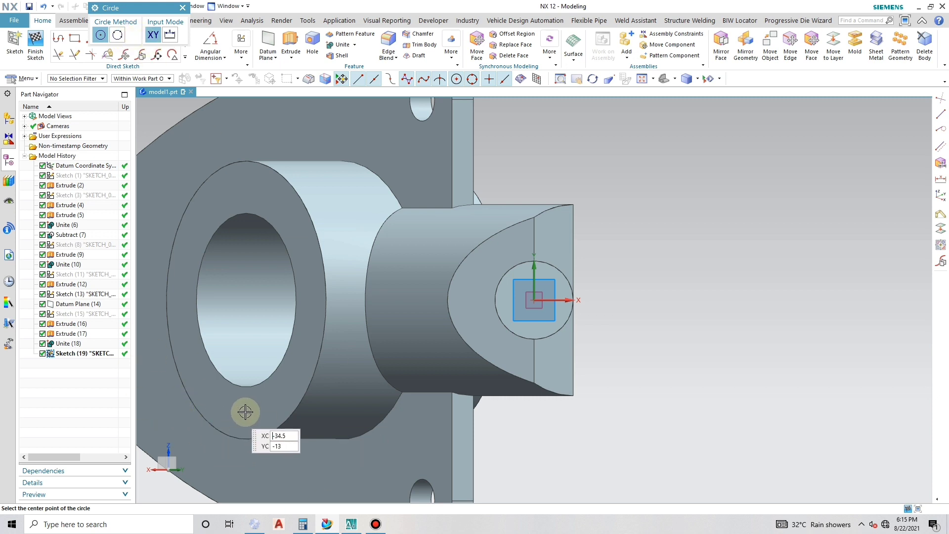
scroll(579, 300, "up", 2)
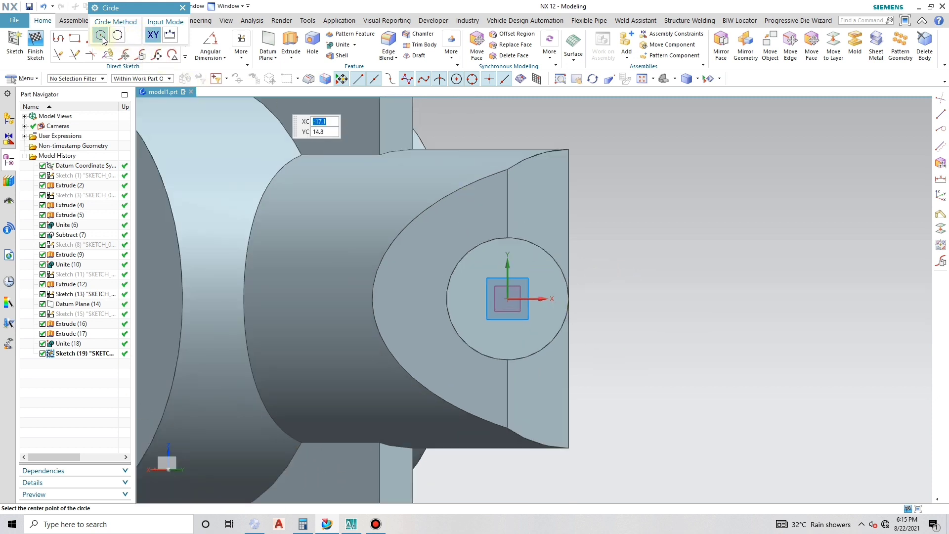
left_click(507, 298)
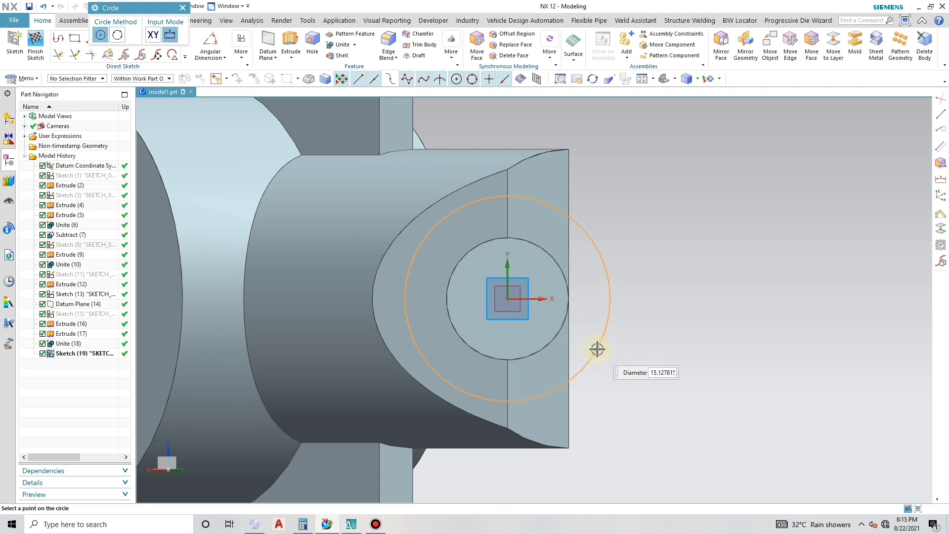
key("Return")
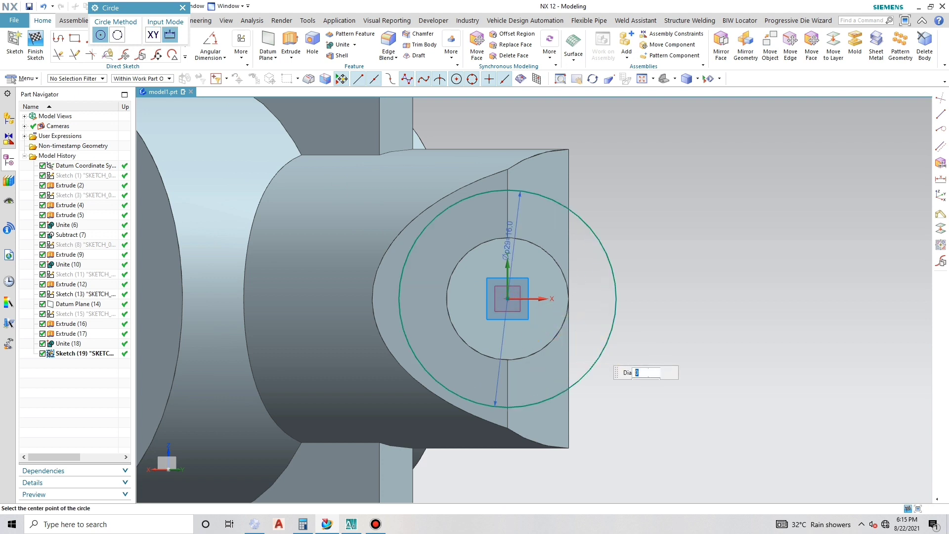
key("Escape")
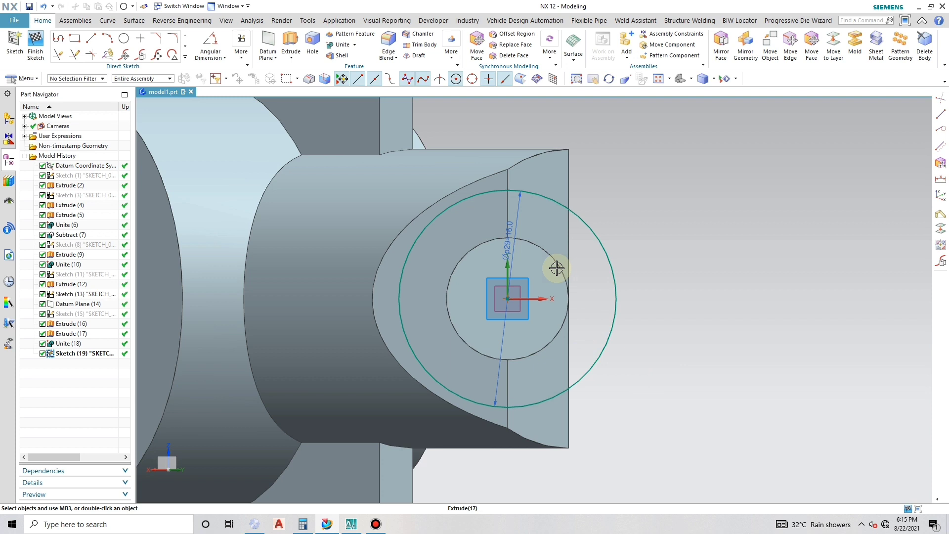
Step: Draw a horizontal line about 13.5 mm long outward from the circle's centre and convert it to a reference line
scroll(525, 212, "up", 3)
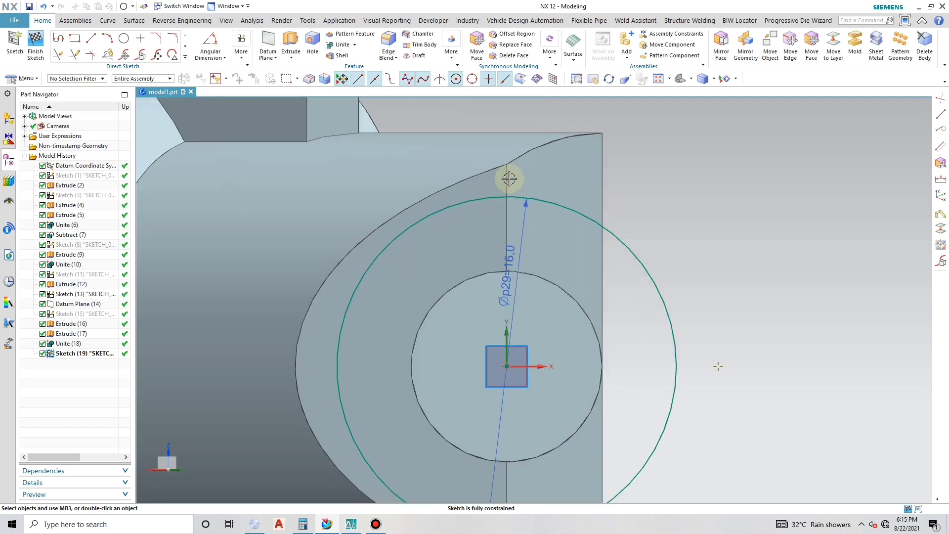
scroll(575, 132, "up", 2)
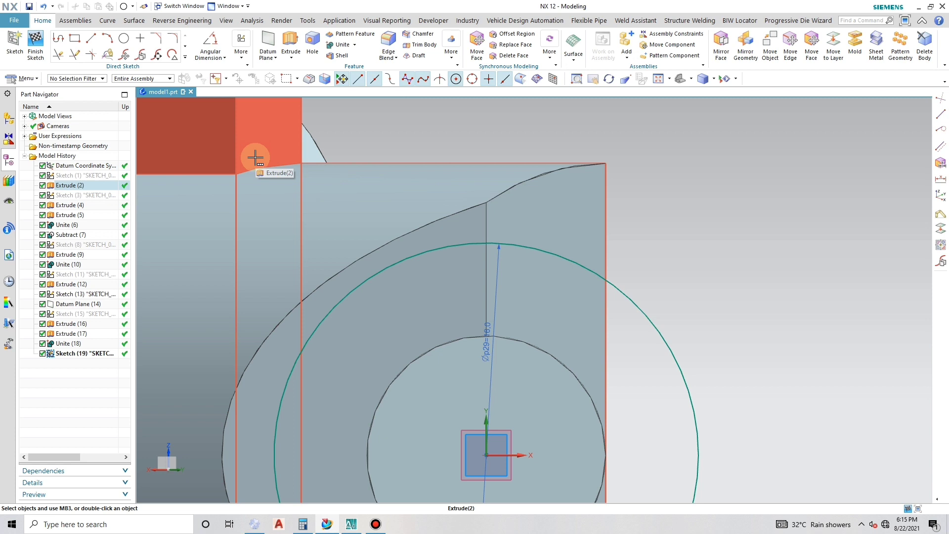
scroll(256, 158, "down", 2)
scroll(498, 246, "down", 4)
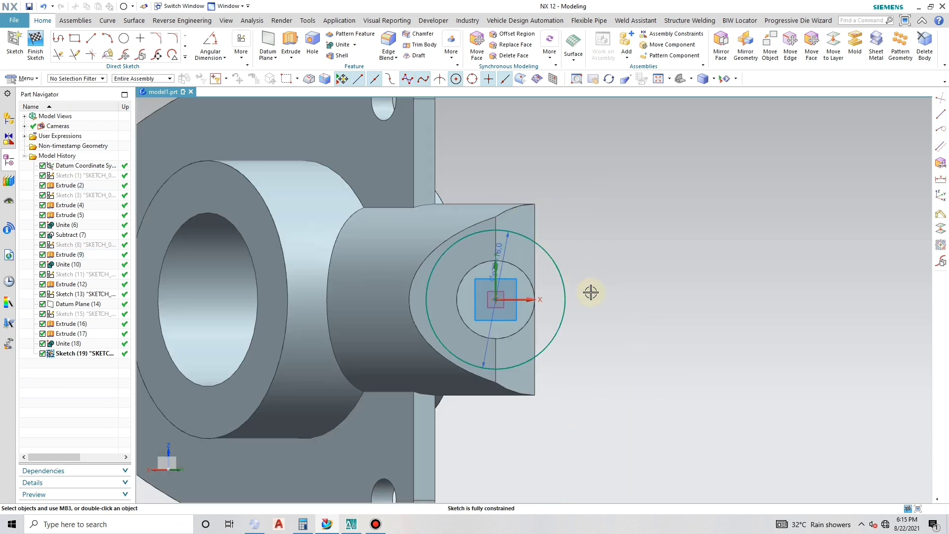
scroll(591, 292, "up", 1)
left_click(91, 38)
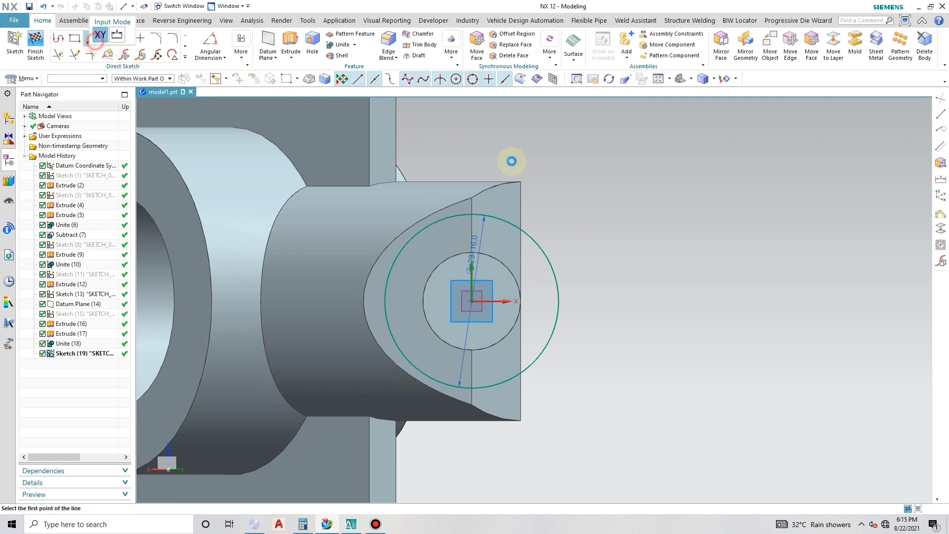
left_click(471, 301)
key("Escape")
right_click(567, 301)
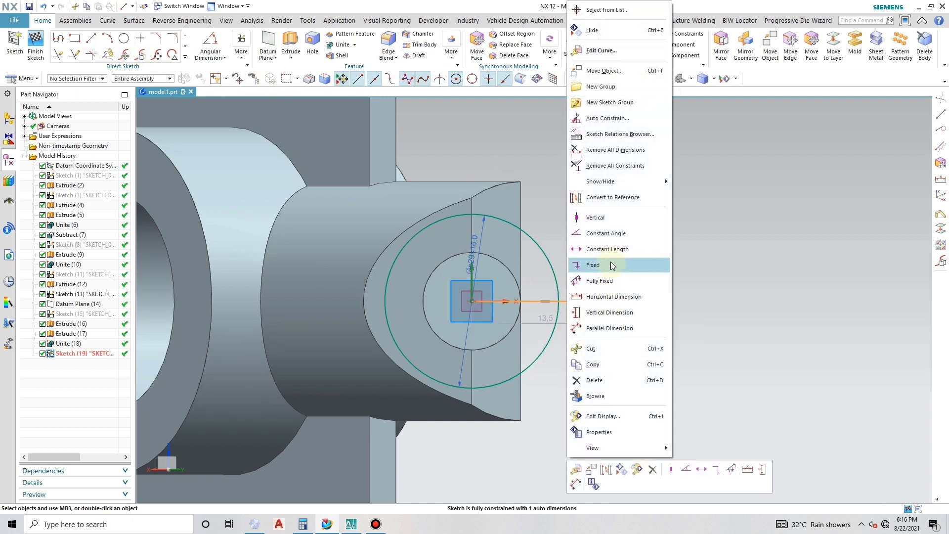
left_click(610, 197)
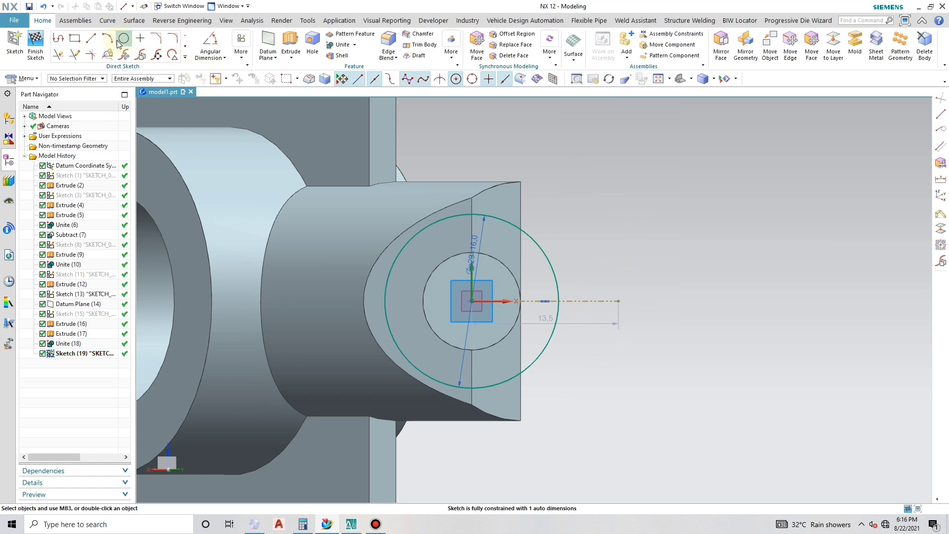
Step: Draw a V-notch of two lines from the 16 mm circle meeting at the reference line's midpoint, the upper one about 2.1 mm long
left_click(91, 38)
scroll(588, 300, "up", 5)
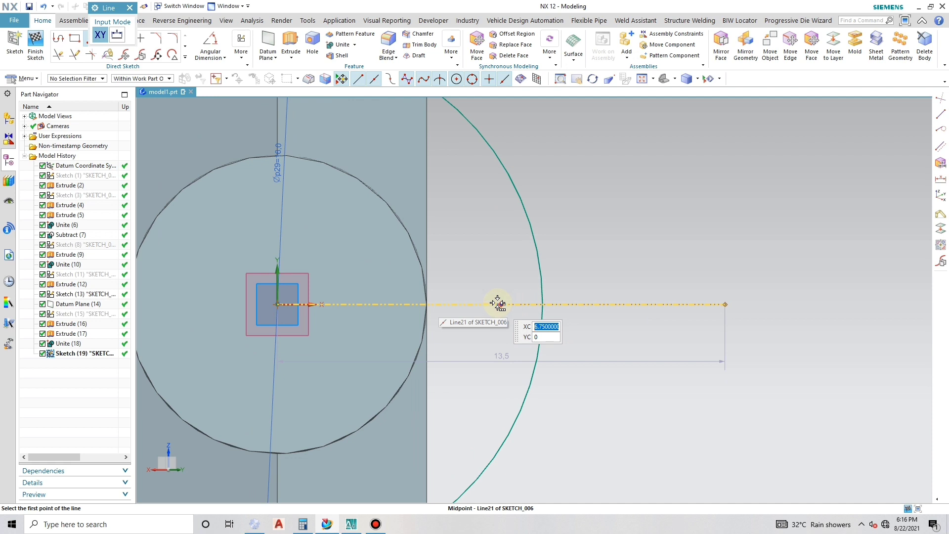
left_click(535, 242)
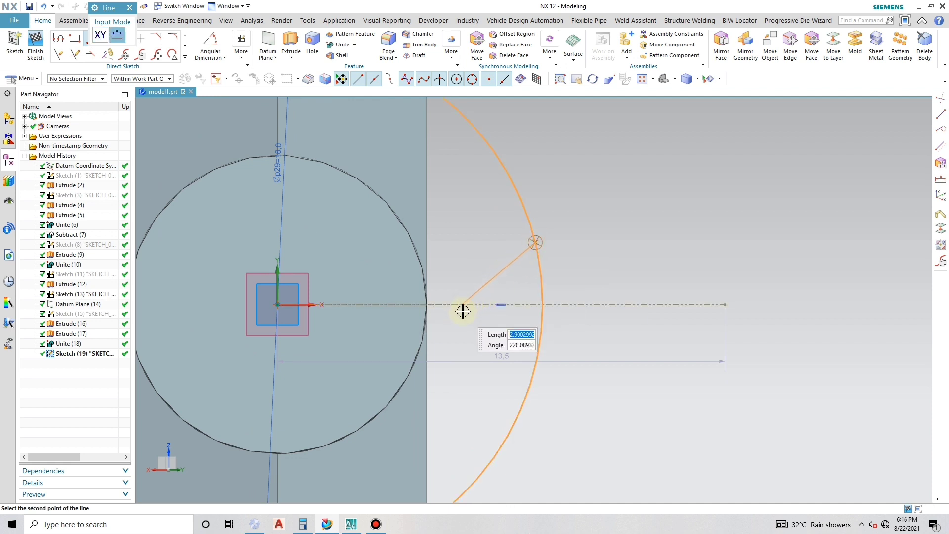
left_click(501, 304)
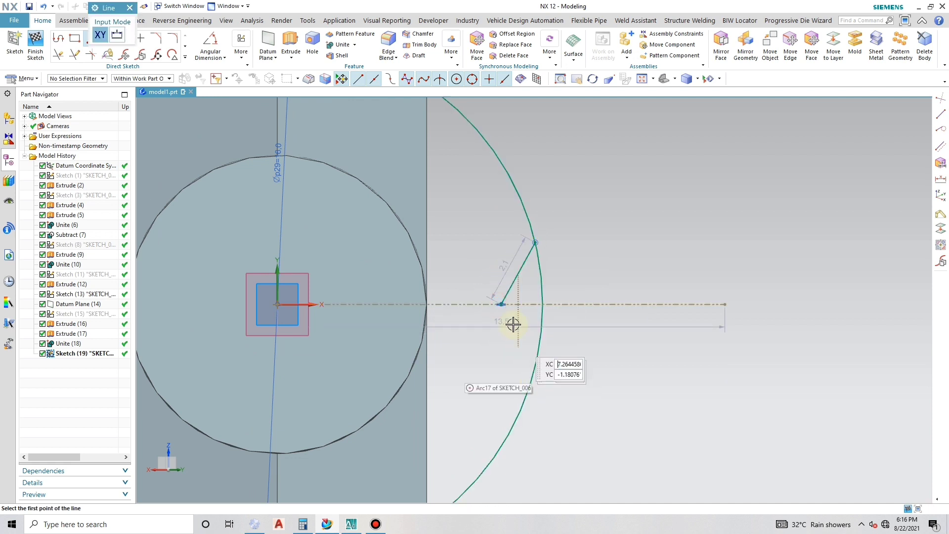
left_click(501, 304)
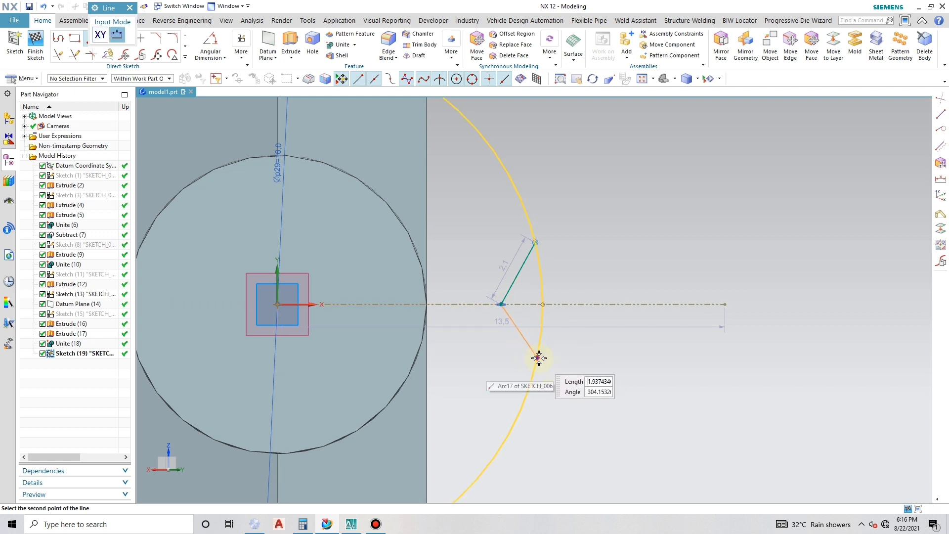
left_click(539, 358)
key("Escape")
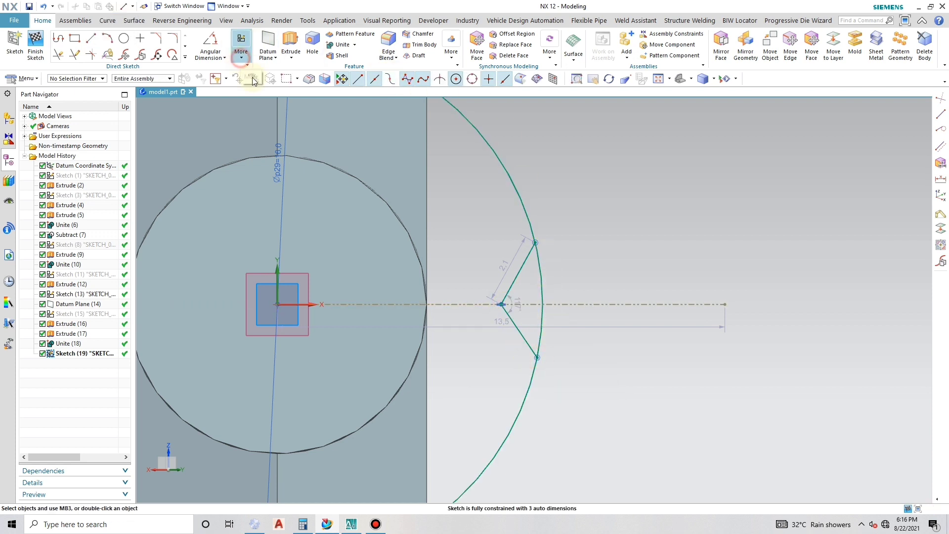
left_click(241, 54)
left_click(378, 99)
left_click(536, 241)
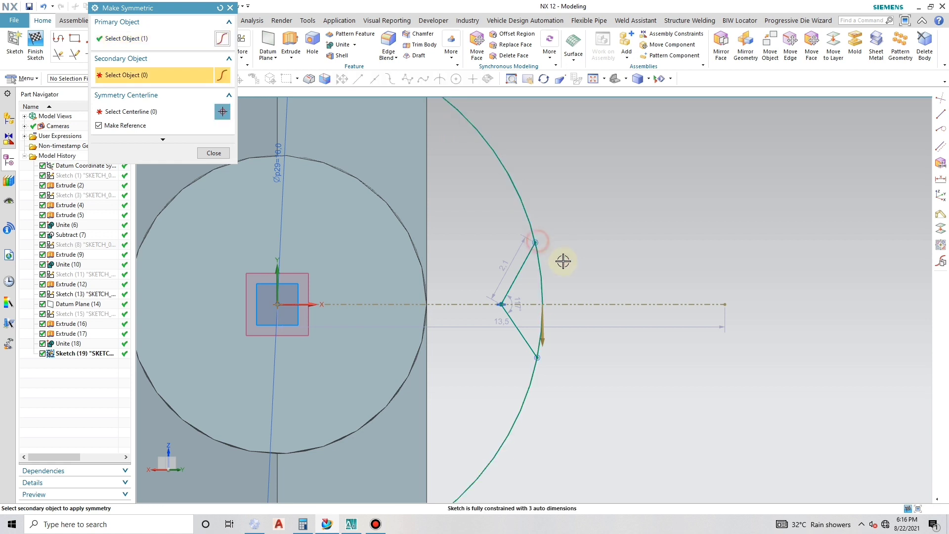
key("Escape")
Step: Make the notch's two outer endpoints symmetric about the horizontal reference line
left_click(241, 49)
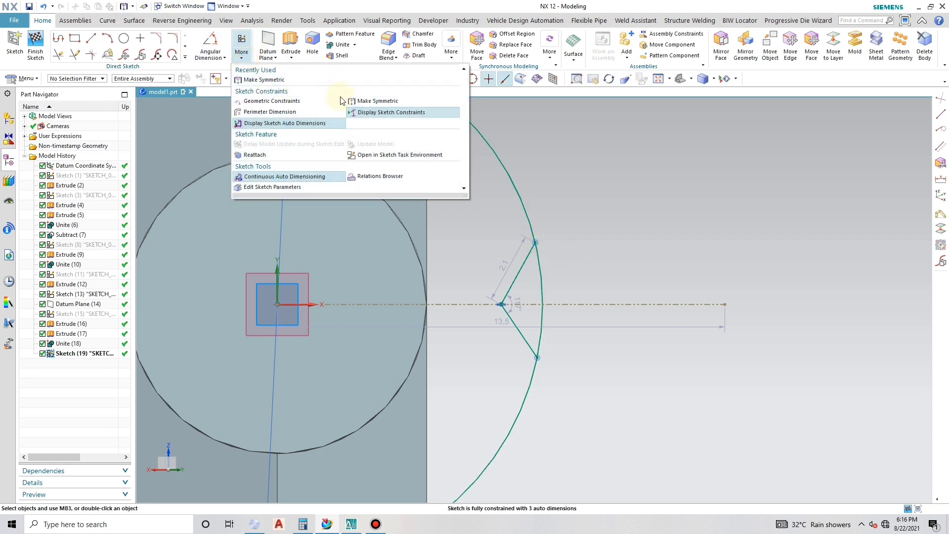
left_click(275, 81)
left_click(536, 243)
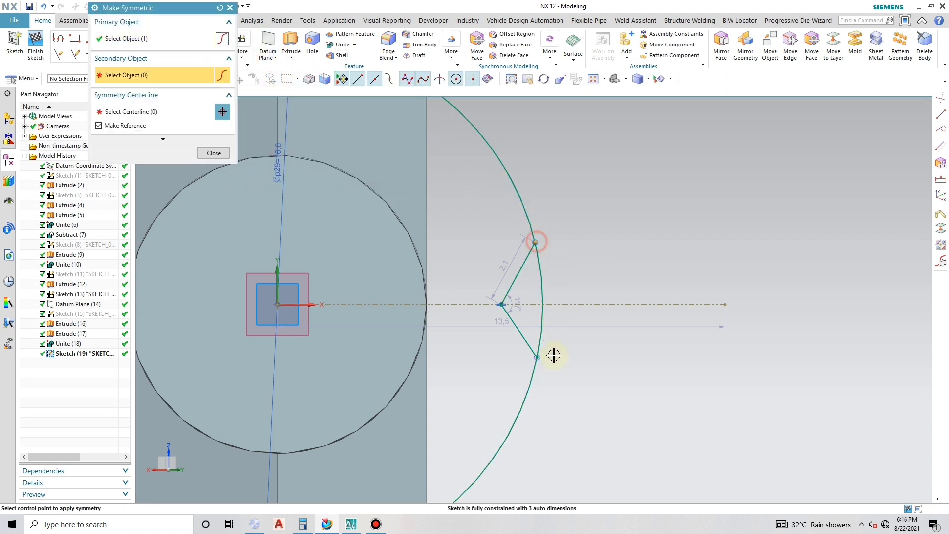
left_click(536, 358)
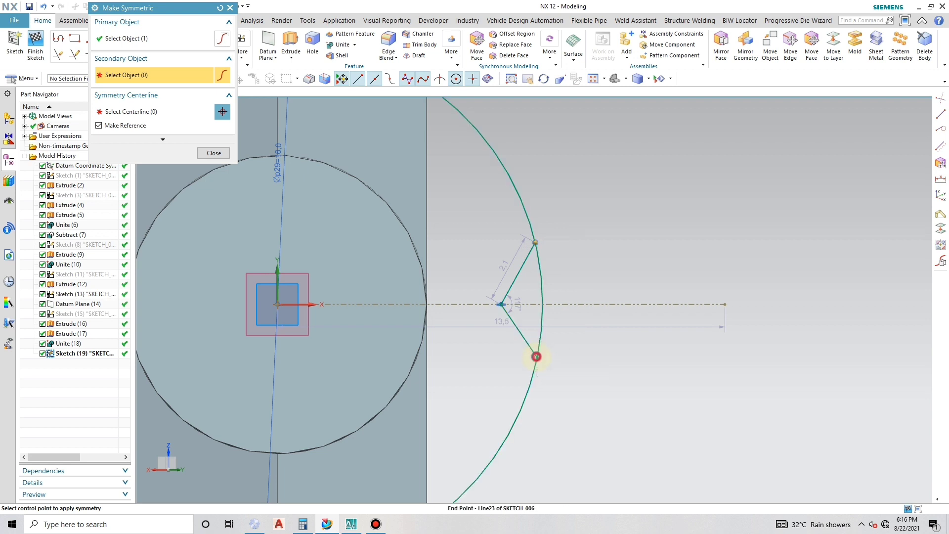
left_click(536, 356)
left_click(576, 304)
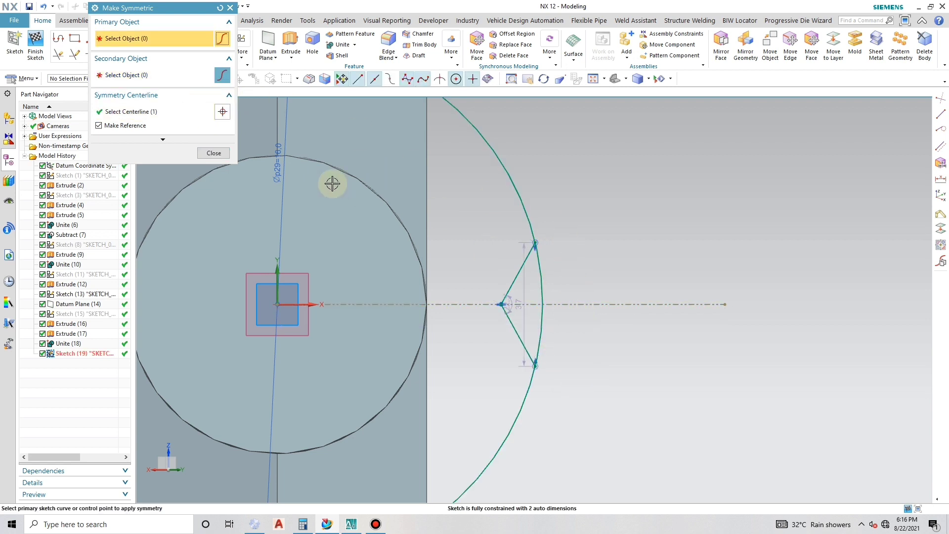
key("Escape")
Step: Move the angular dimension between the two notch lines clear of the circle and set it to 100°
mouse_move(515, 304)
left_mouse_down()
mouse_move(626, 306)
mouse_move(530, 311)
left_mouse_up()
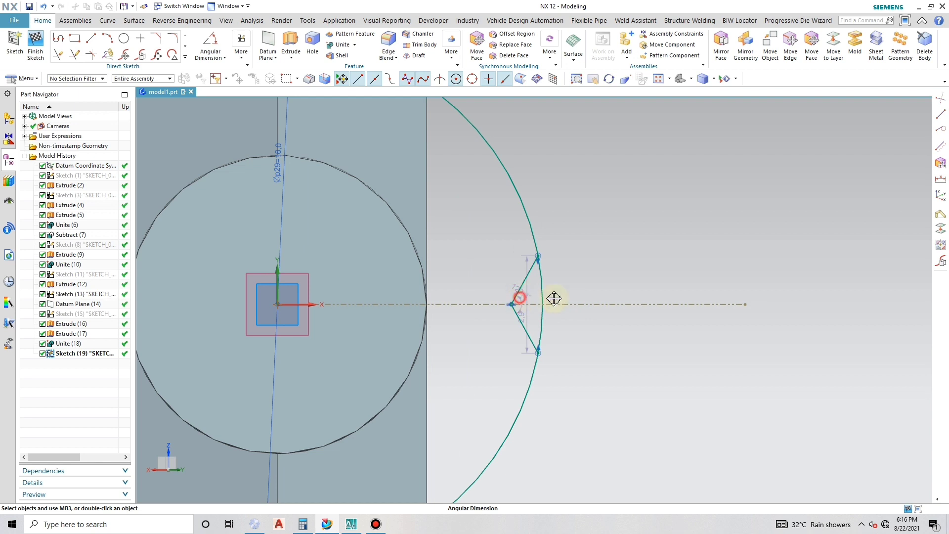
double_click(629, 282)
type("1")
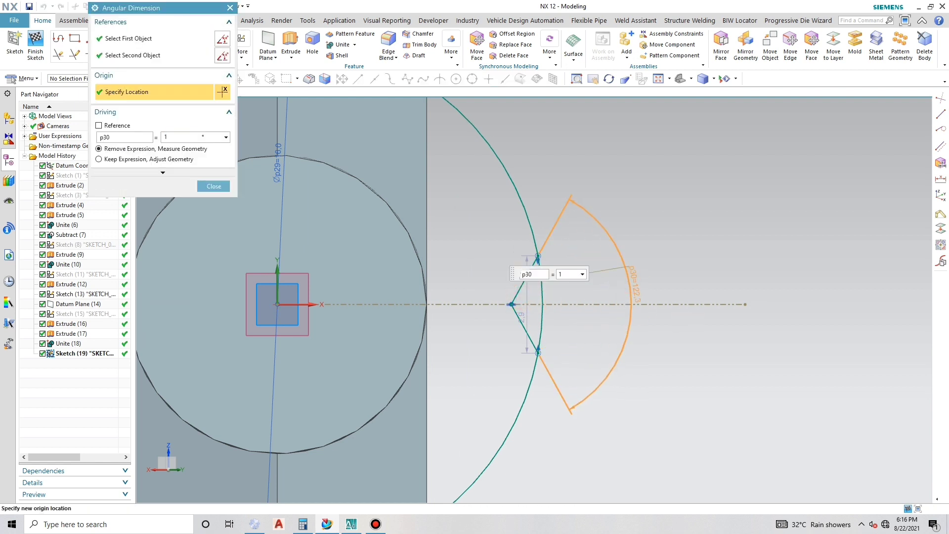
type("00")
key("Return")
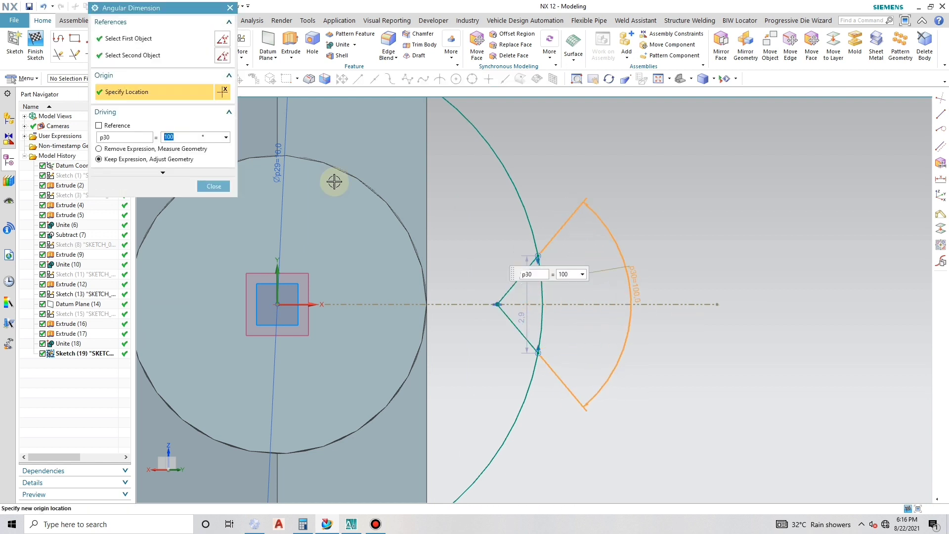
left_click(222, 186)
Step: Pattern the two notch lines circularly about the 16 mm circle's centre with count 6 and a 360° span angle
scroll(585, 271, "down", 3)
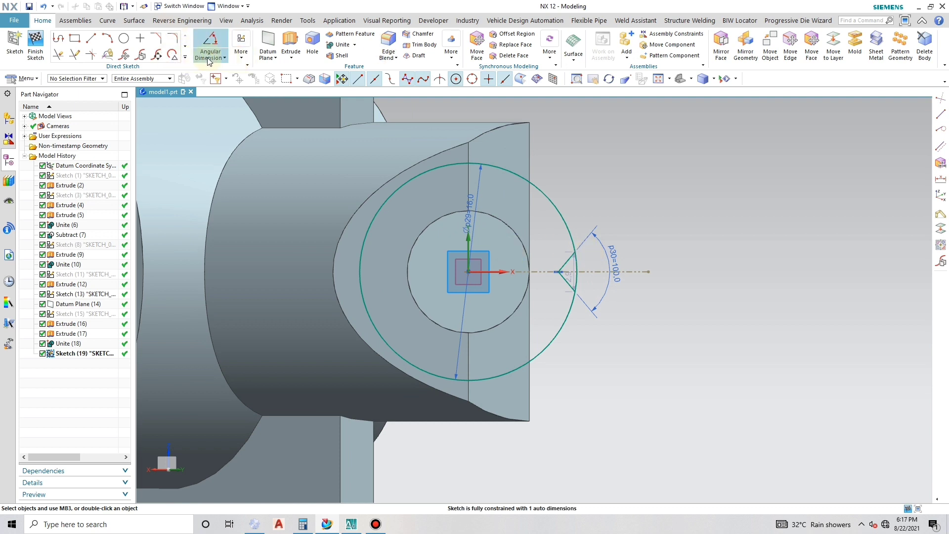
left_click(185, 57)
left_click(139, 121)
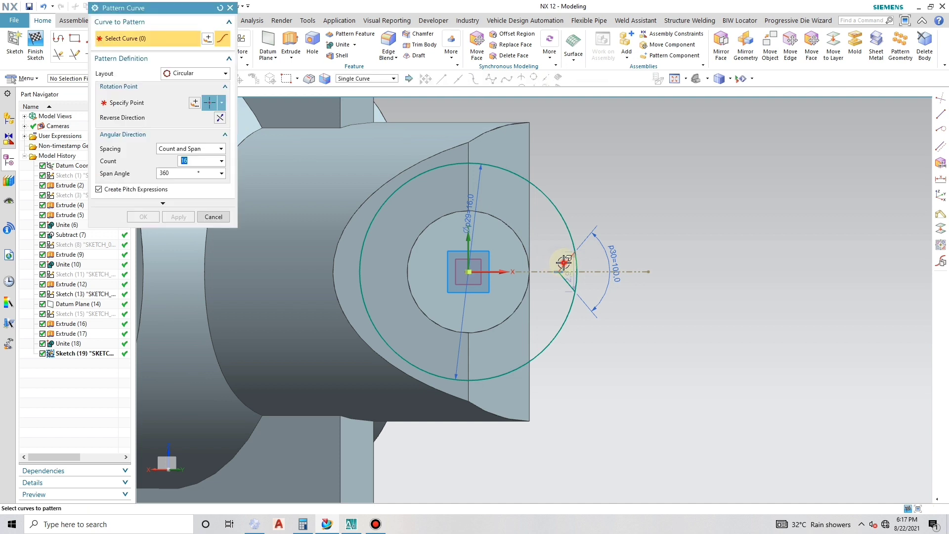
left_click(564, 263)
left_click(568, 281)
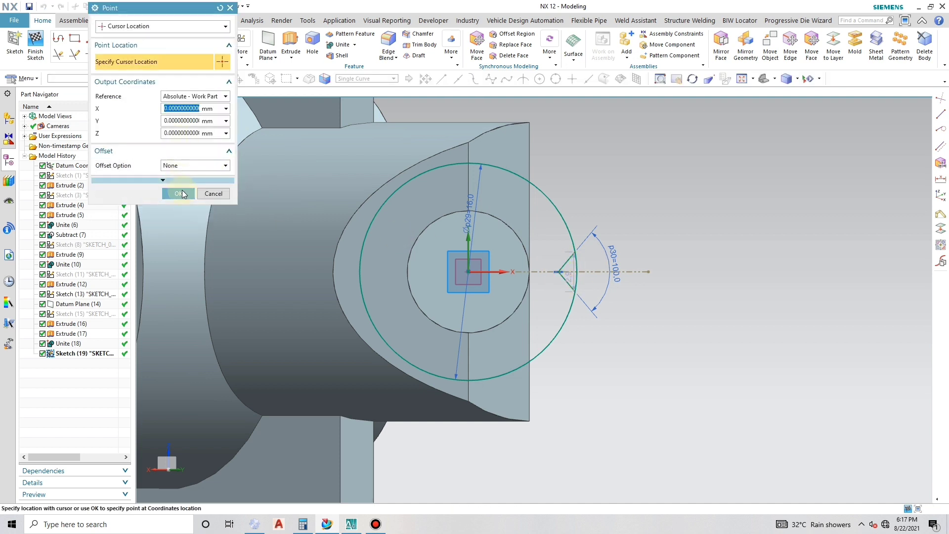
left_click(181, 193)
left_click(197, 161)
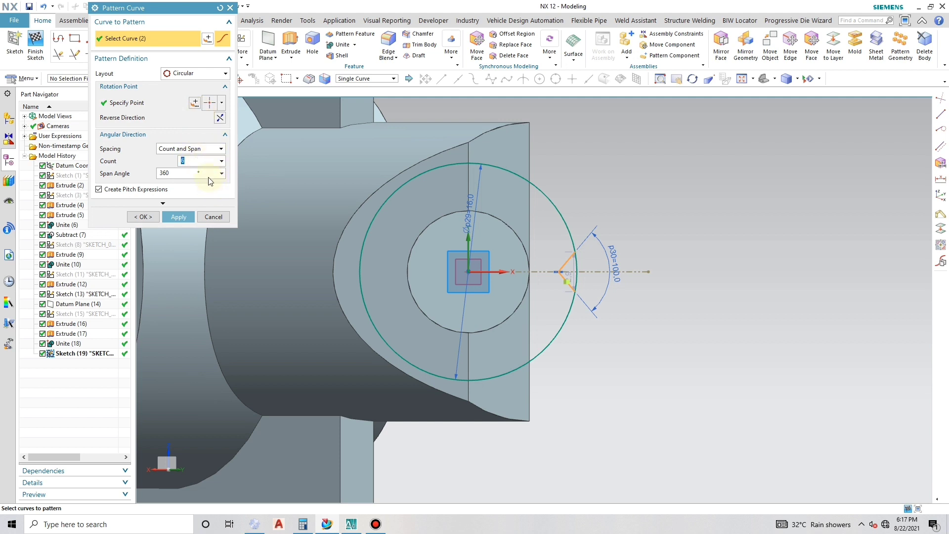
left_click(208, 148)
left_click(197, 166)
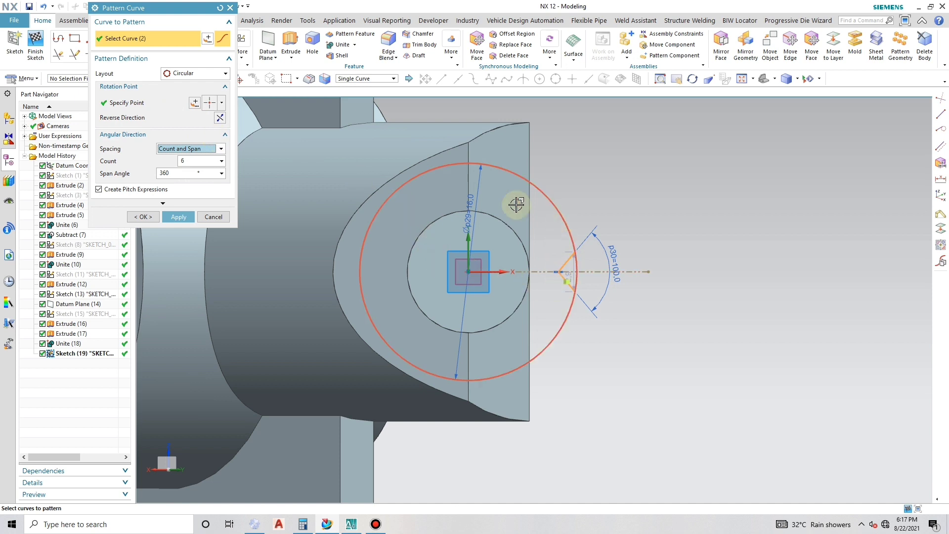
left_click(221, 102)
left_click(211, 212)
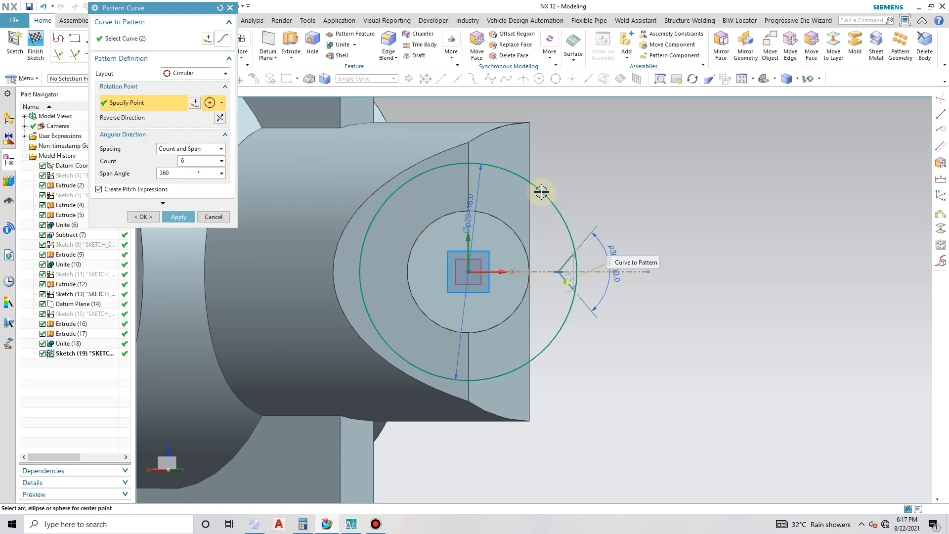
left_click(557, 202)
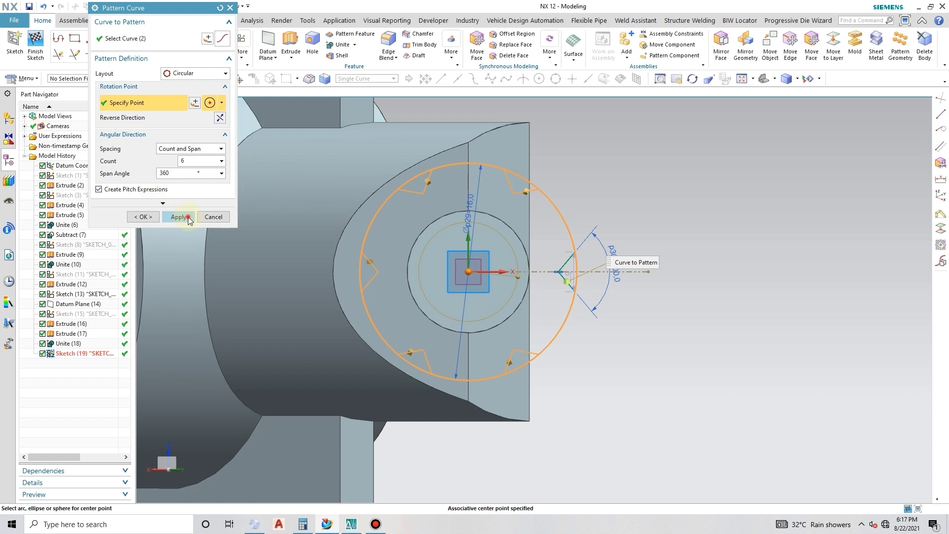
left_click(188, 218)
key("Escape")
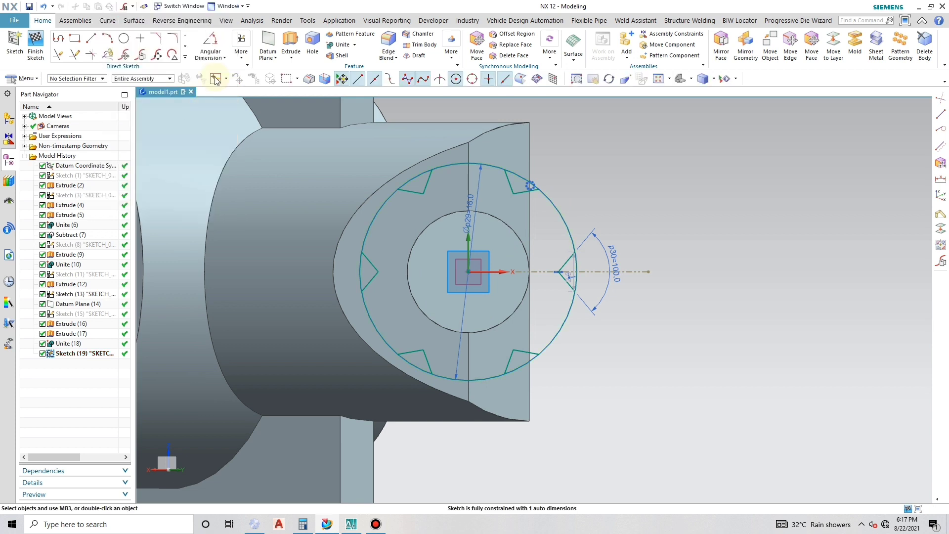
Step: Trim the circle's arcs across the openings of the six notches and delete the circular pattern constraint
left_click(58, 54)
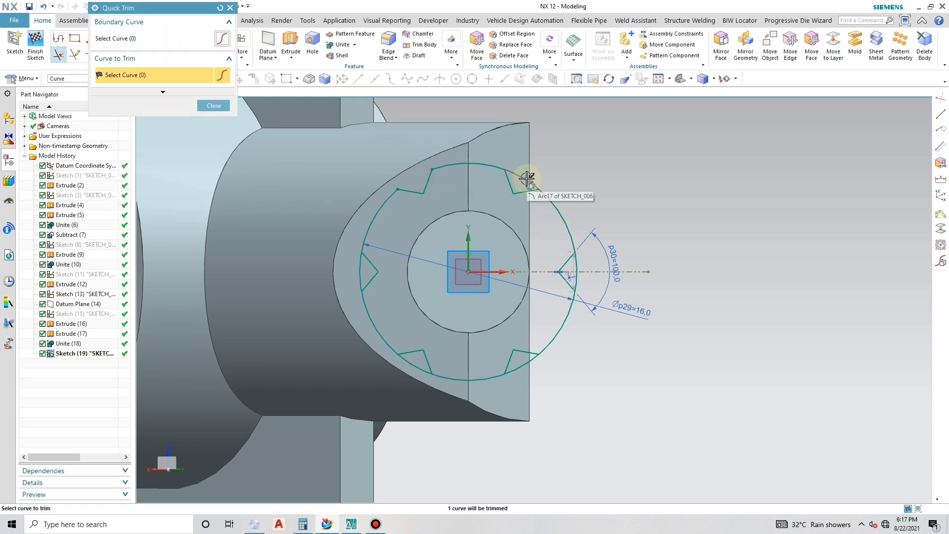
left_click(527, 179)
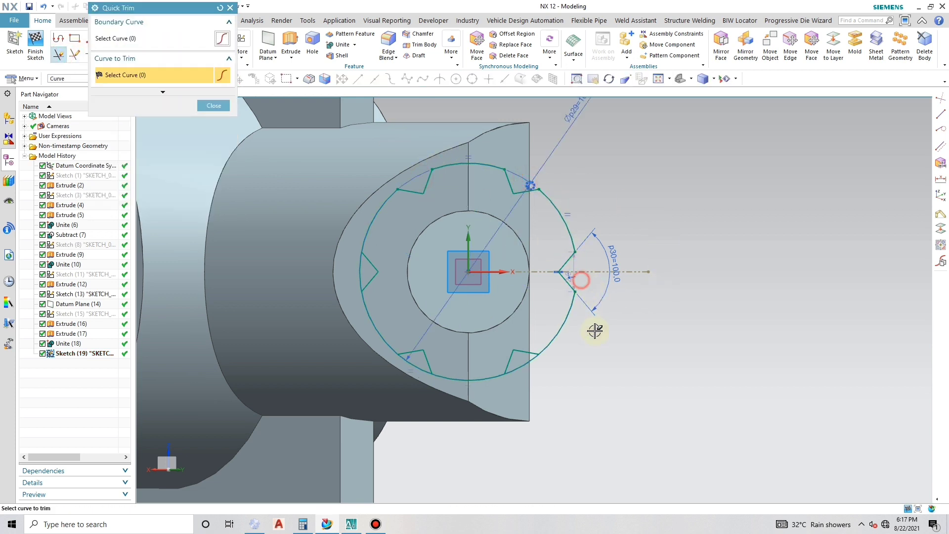
left_click(521, 365)
left_click(415, 370)
left_click(360, 272)
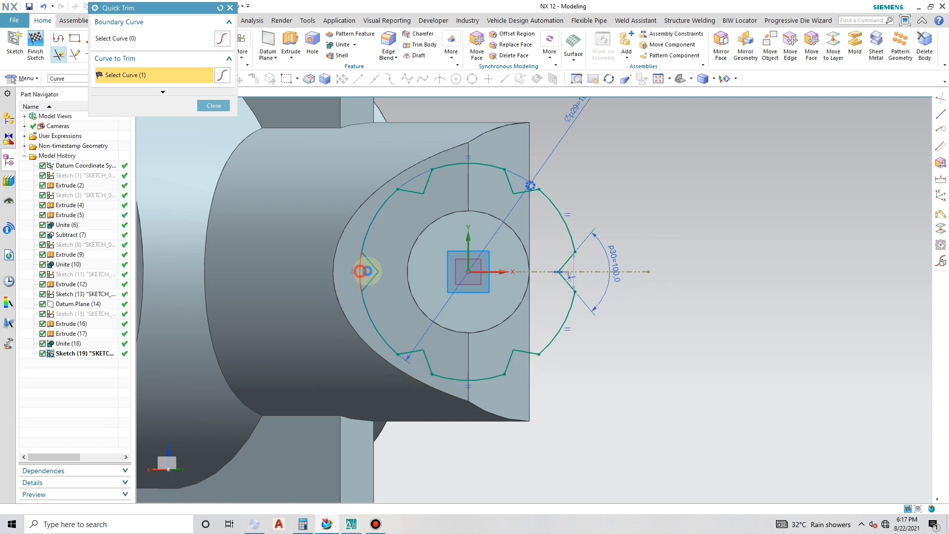
key("Escape")
right_click(530, 186)
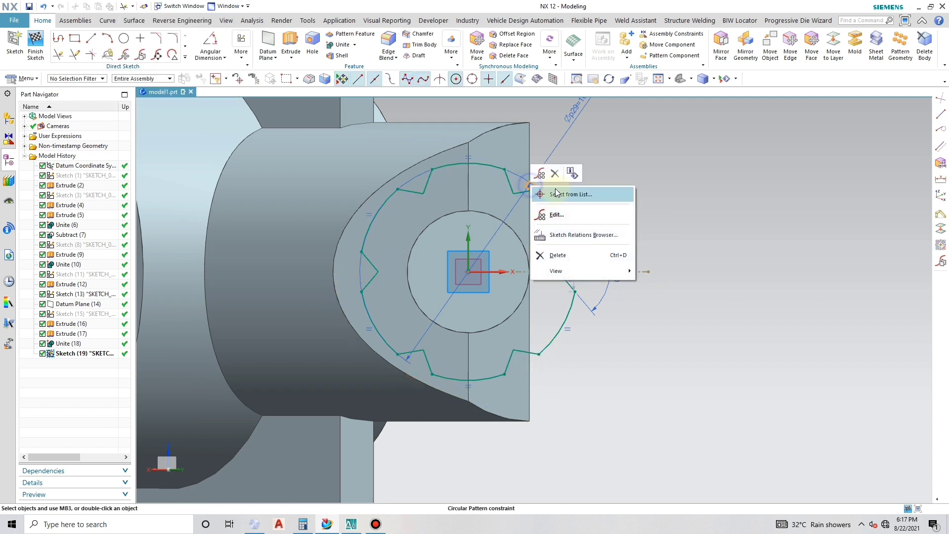
left_click(556, 174)
Step: Extrude the notched profile 18 mm in the reversed direction, back along the angled cylinder, with Boolean None, and select its sketch
mouse_move(529, 322)
middle_mouse_down()
mouse_move(536, 271)
mouse_move(422, 351)
mouse_move(491, 350)
mouse_move(487, 325)
mouse_move(441, 356)
mouse_move(464, 354)
middle_mouse_up()
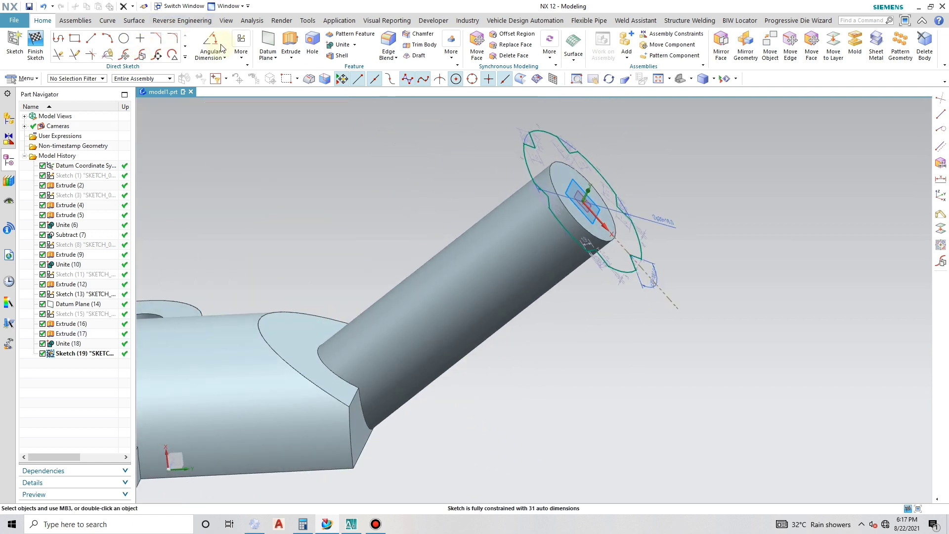
left_click(291, 44)
scroll(554, 340, "down", 5)
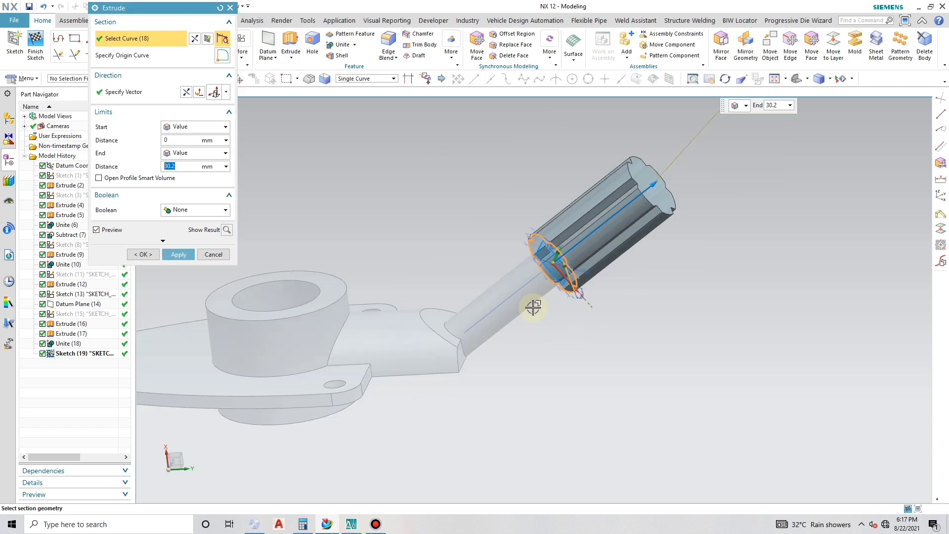
double_click(189, 169)
left_click(186, 92)
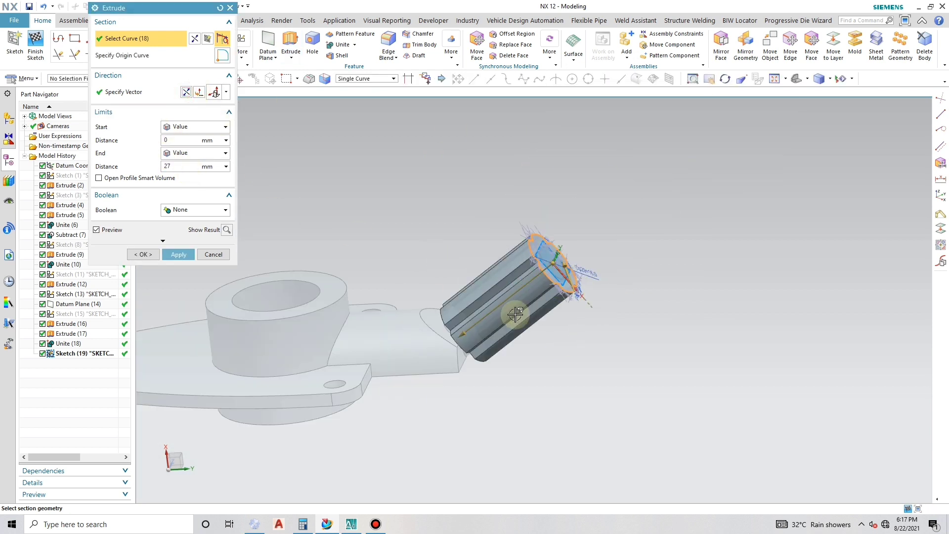
middle_click_drag(517, 312, 527, 295)
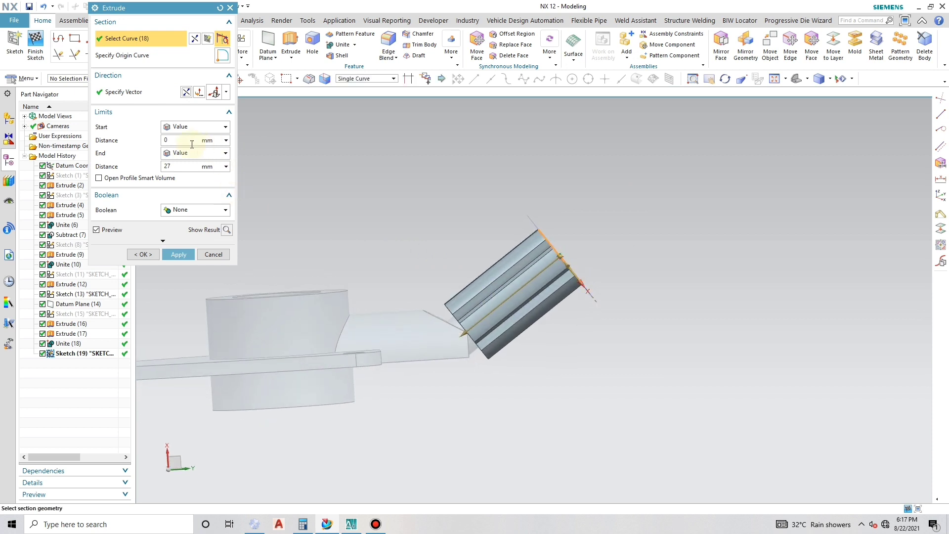
double_click(181, 167)
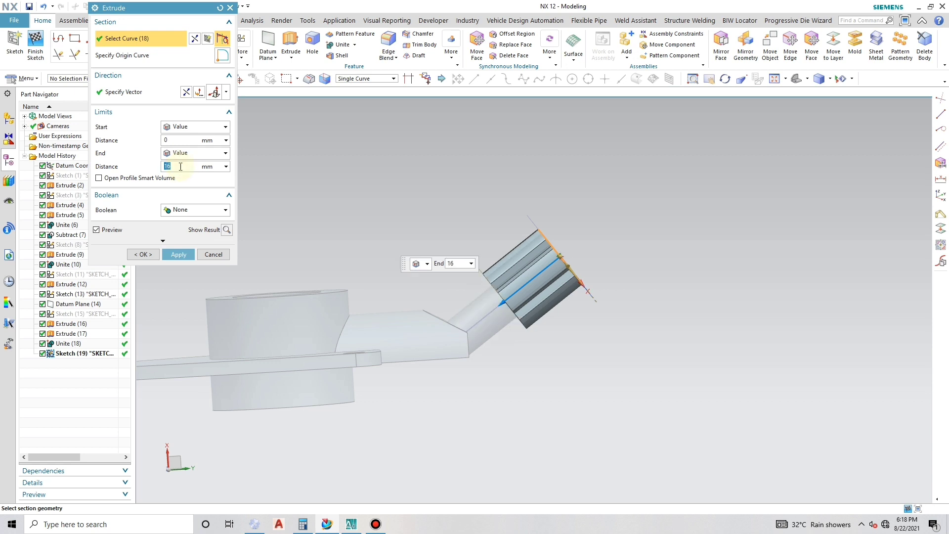
middle_click_drag(489, 315, 550, 367)
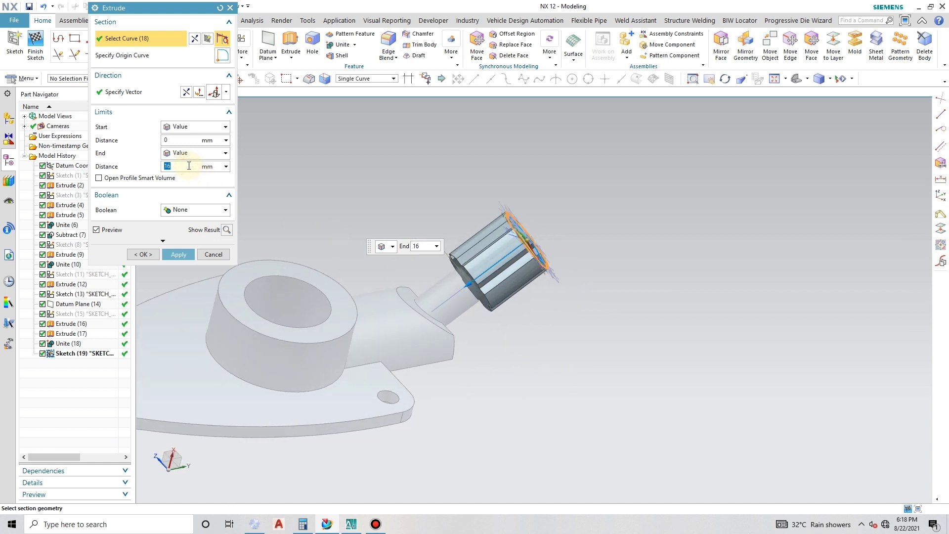
left_click(179, 254)
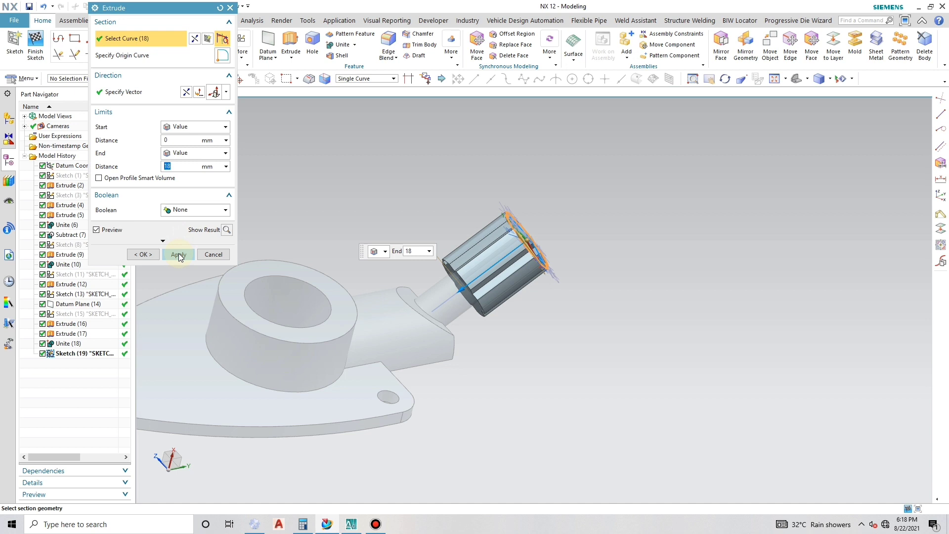
middle_click(540, 244)
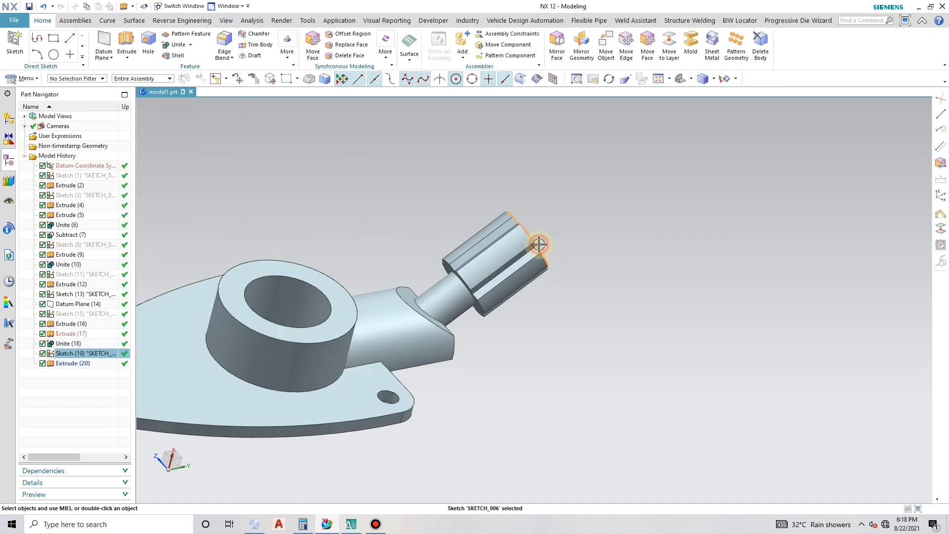
Step: Chamfer all edges of the notched knob's inner end face symmetrically by 1.7 mm, using the Face Edges selection rule
middle_click_drag(538, 241, 487, 250)
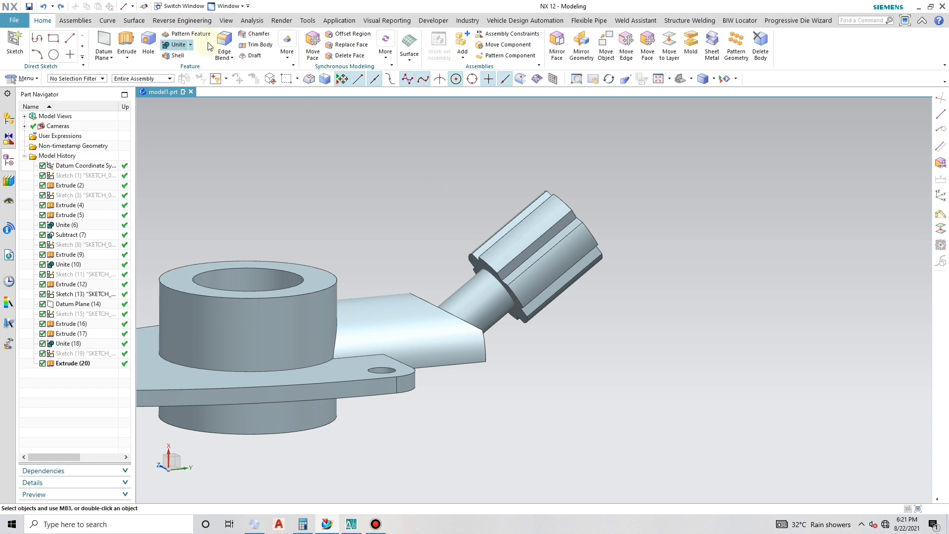
left_click(254, 34)
scroll(494, 265, "up", 2)
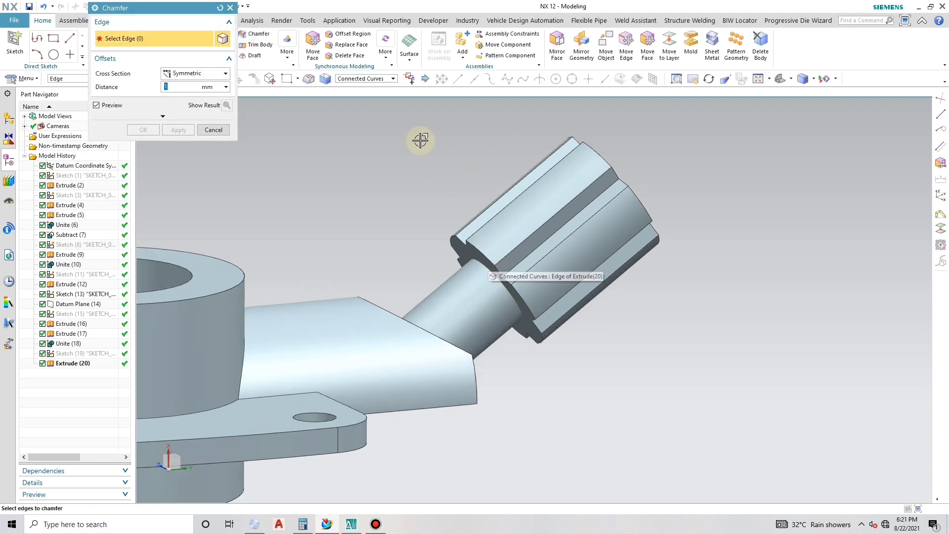
left_click(393, 79)
left_click(368, 108)
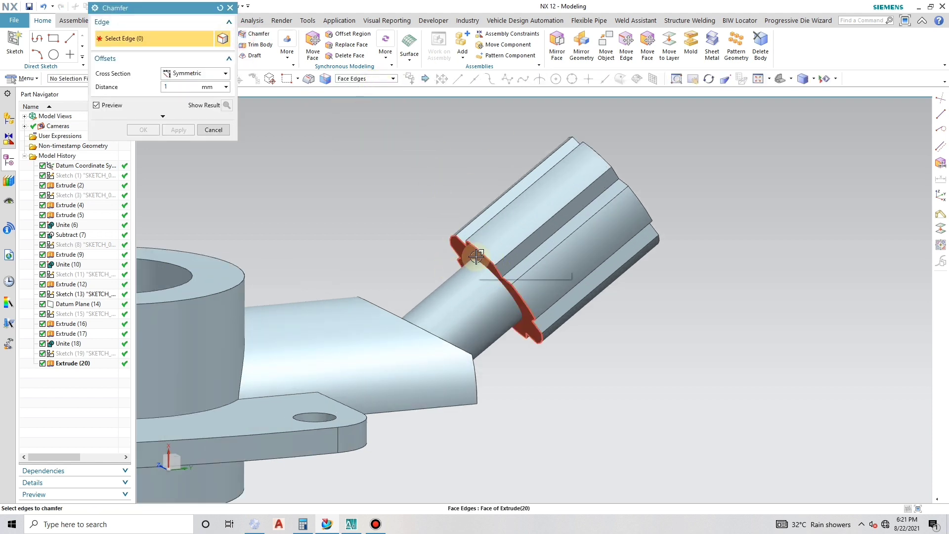
left_click(451, 259)
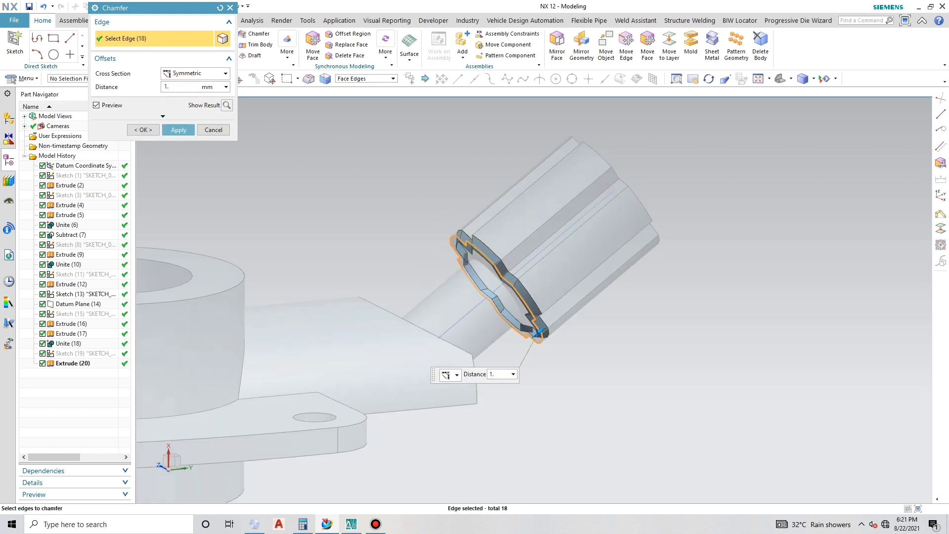
left_click(177, 129)
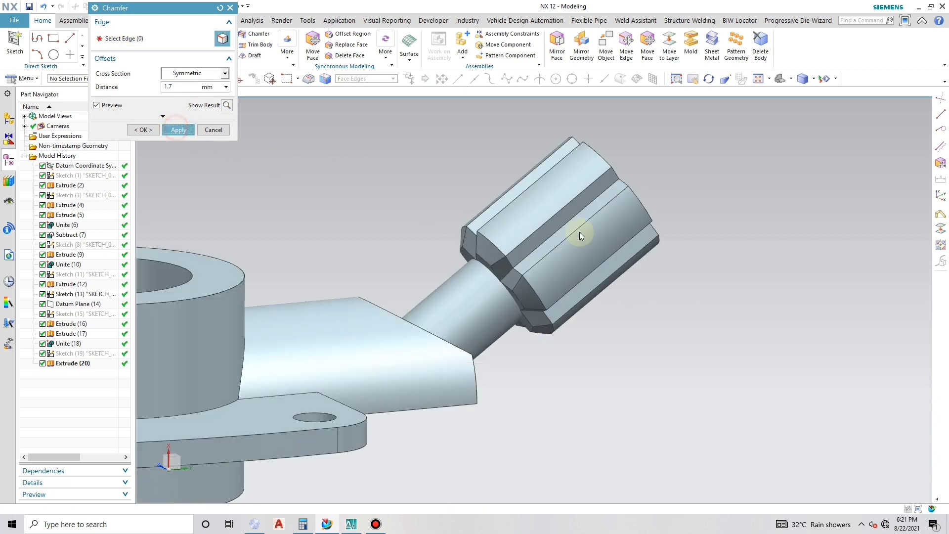
Step: Chamfer all edges of the notched knob's outer end face symmetrically by 1.7 mm
middle_click_drag(614, 142, 577, 144)
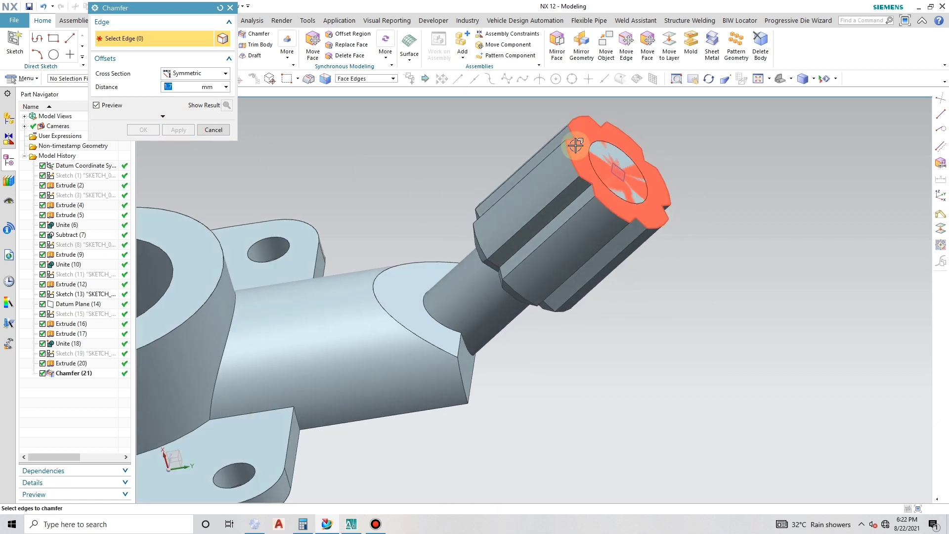
left_click(576, 144)
left_click(178, 129)
scroll(646, 205, "down", 3)
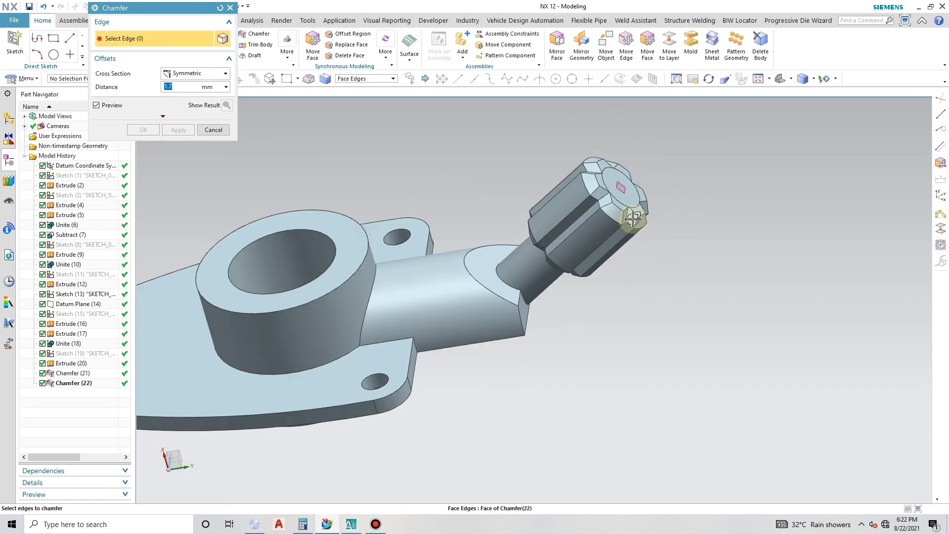
middle_click_drag(646, 206, 637, 263)
left_click(214, 129)
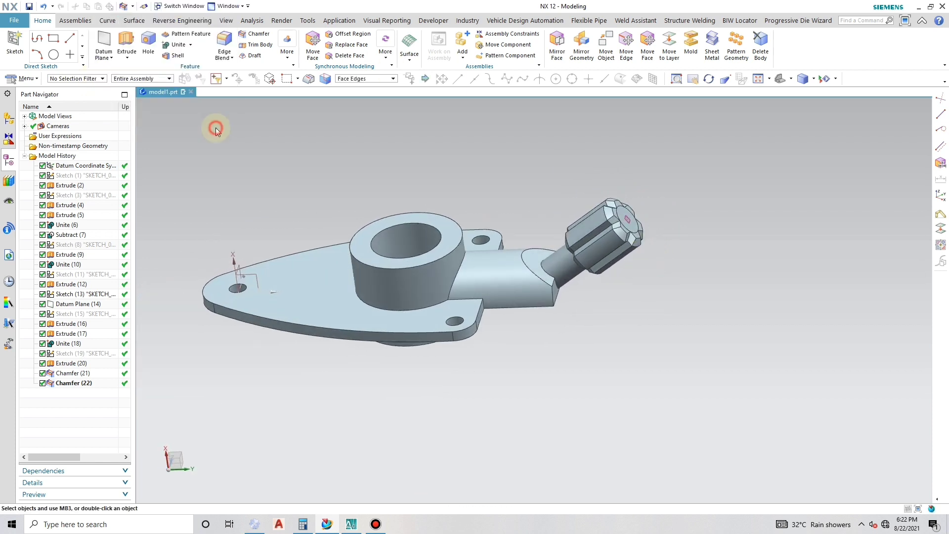
Step: Unite the notched knob with the rest of the part and hide the datum plane at the knob's outer end
mouse_move(492, 5)
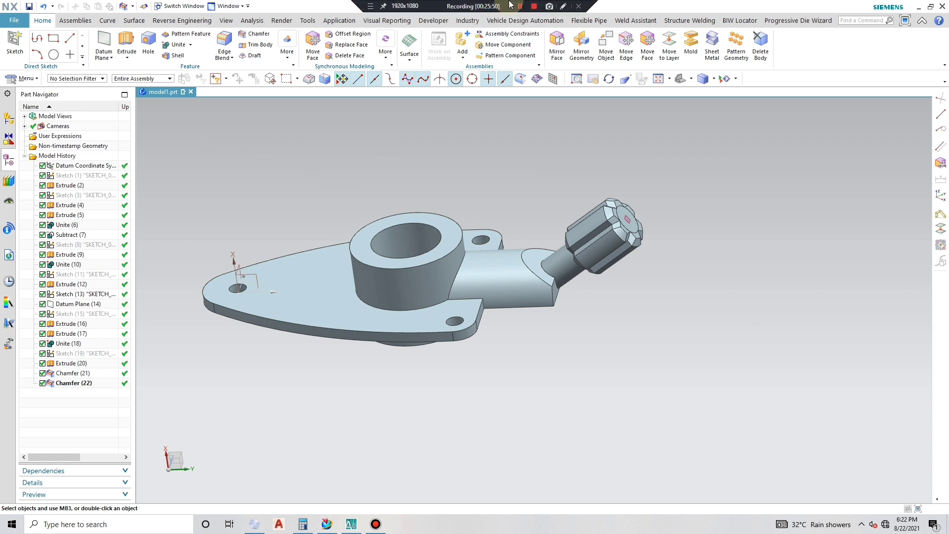
left_click(179, 49)
left_click(584, 243)
left_click(535, 288)
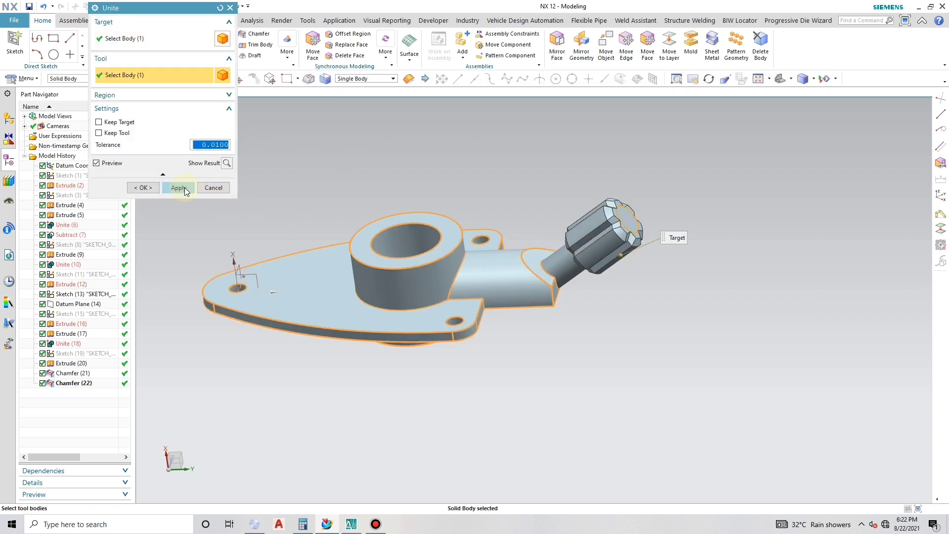
left_click(179, 188)
left_click(213, 187)
left_click(636, 225)
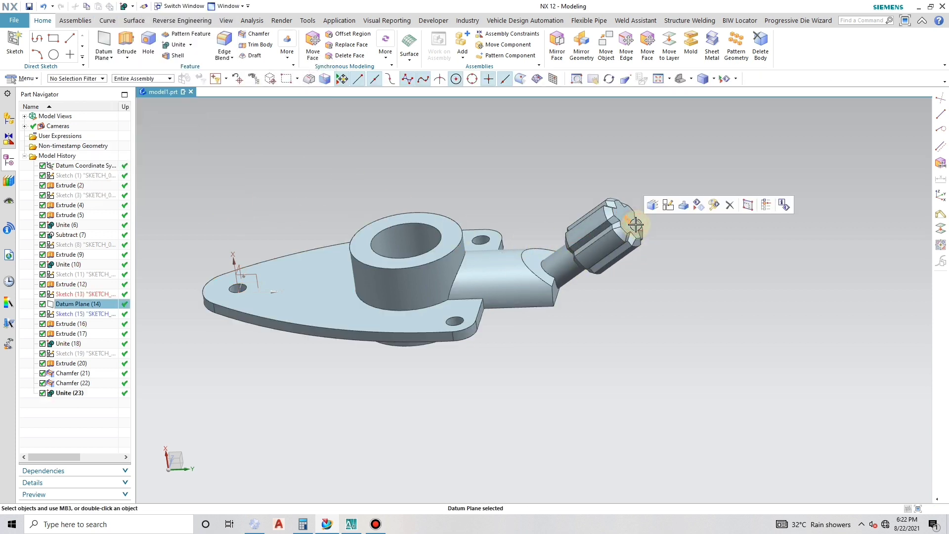
middle_click_drag(636, 225, 579, 273)
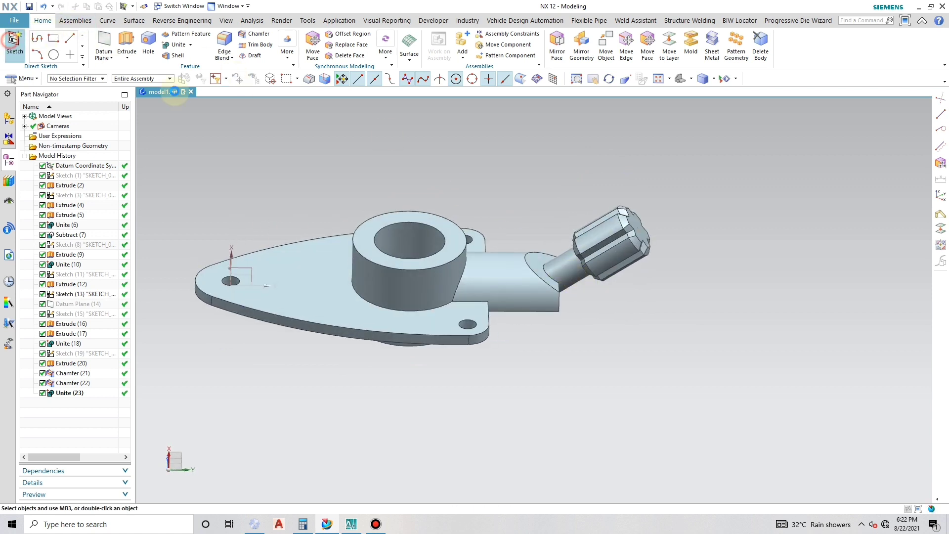
Step: Start a sketch on the datum coordinate system's XY plane through the part's middle and display the model as Static Wireframe
left_click(246, 270)
left_click(178, 133)
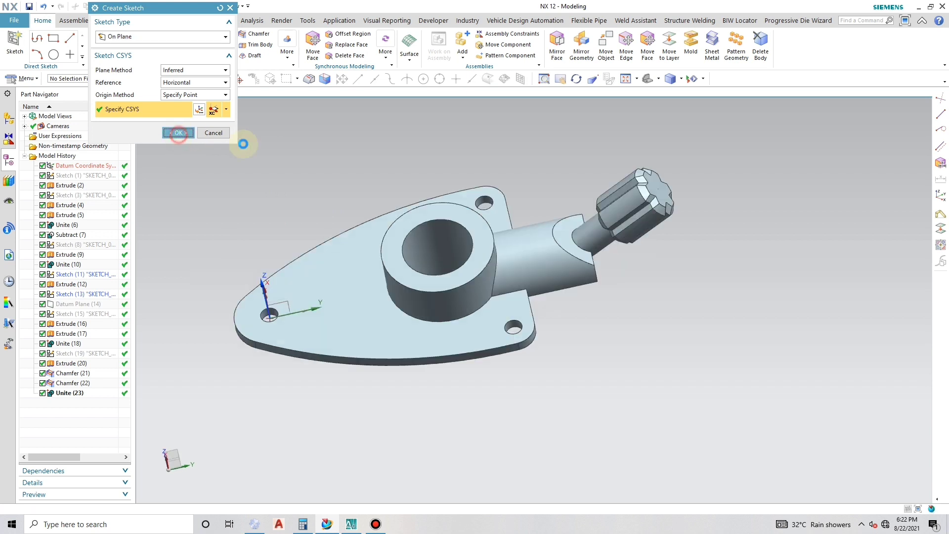
mouse_move(400, 235)
middle_mouse_down()
mouse_move(533, 312)
mouse_move(440, 196)
mouse_move(471, 193)
middle_mouse_up()
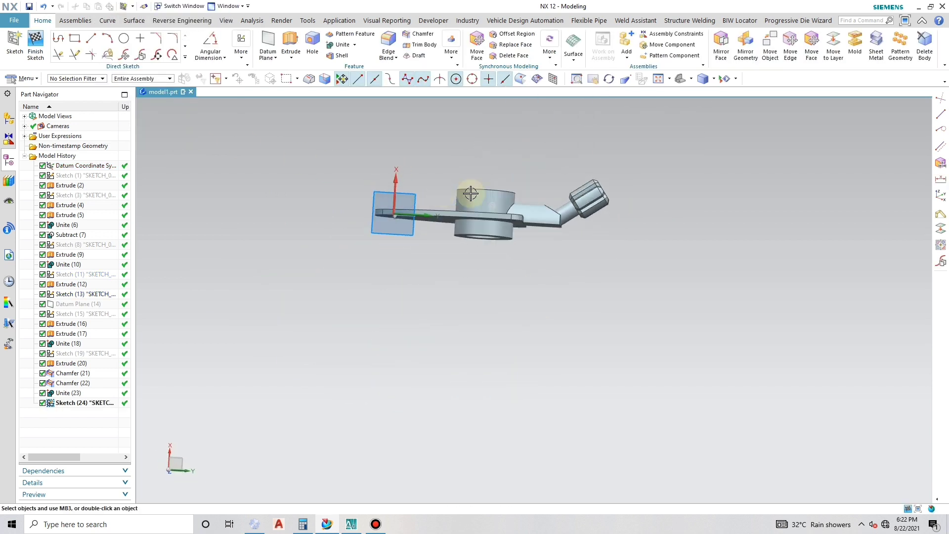
scroll(612, 159, "up", 5)
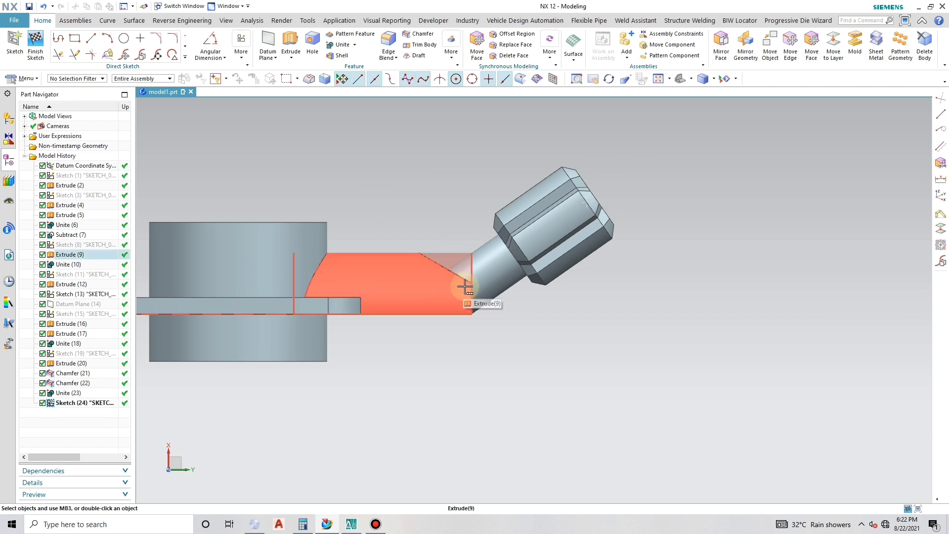
left_click(713, 79)
left_click(719, 157)
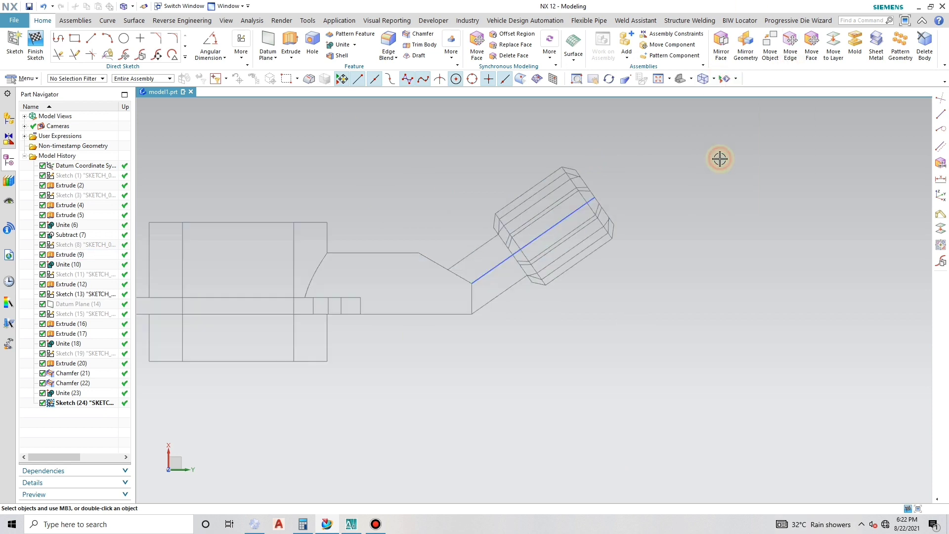
scroll(654, 211, "down", 3)
scroll(538, 200, "up", 2)
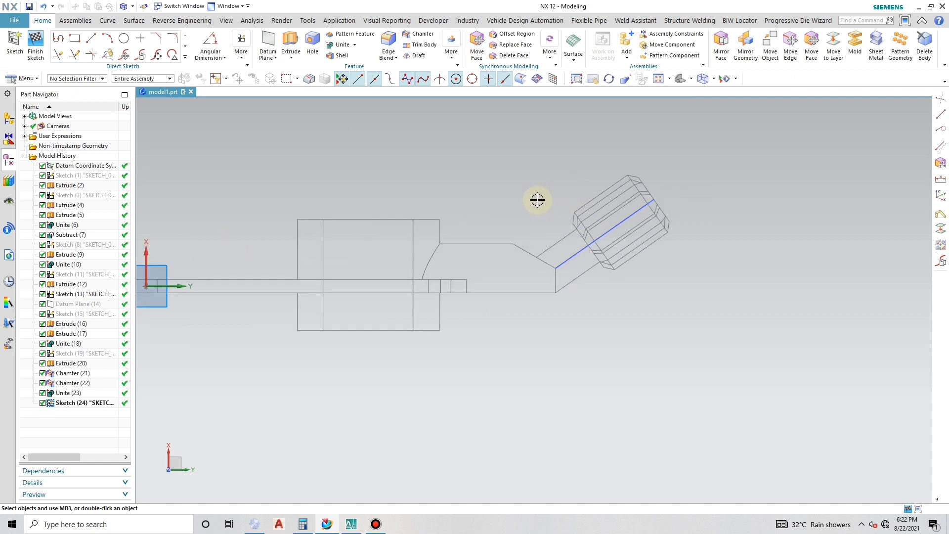
Step: From the slanted cut's lower end, sketch a horizontal line about 35 mm toward the boss and a line about 31 mm along the knob's axis
left_click(92, 40)
left_click(556, 267)
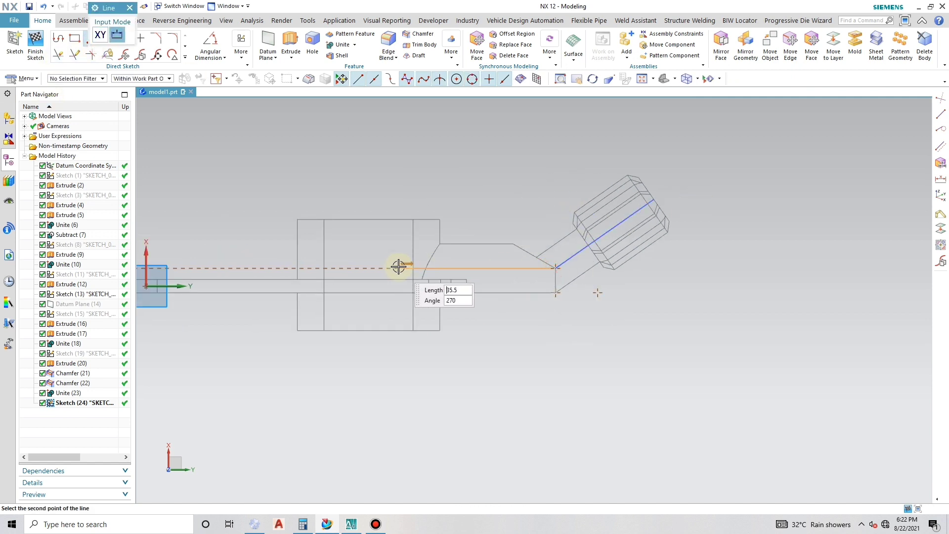
left_click(400, 267)
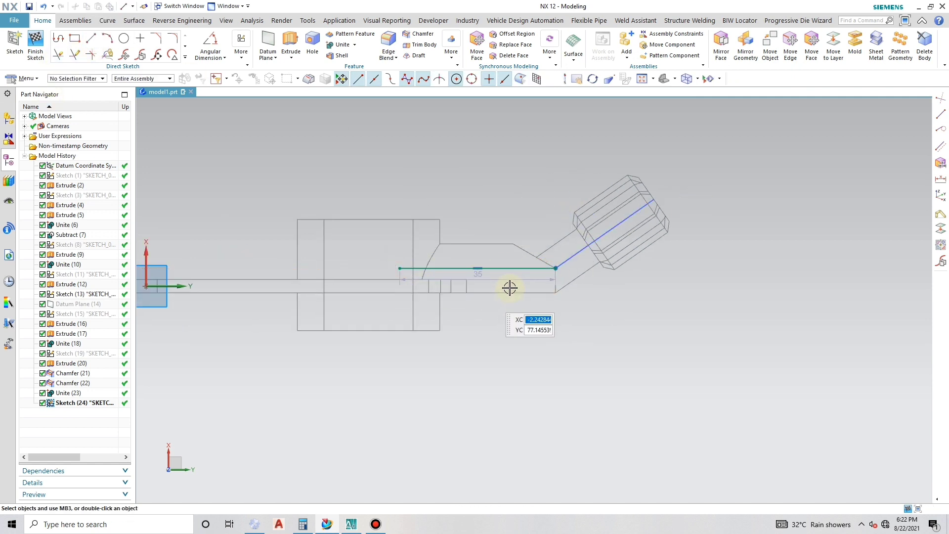
left_click(91, 38)
left_click(556, 267)
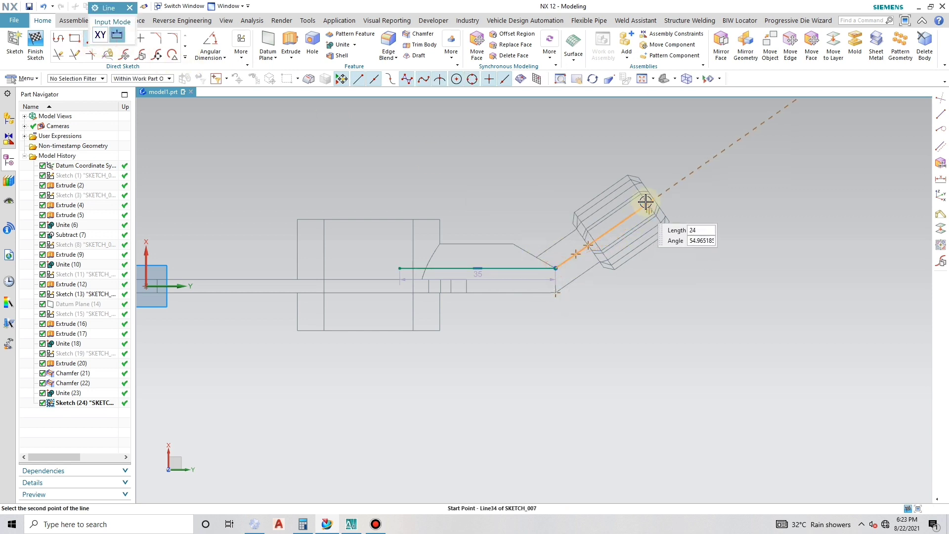
left_click(670, 188)
key("Escape")
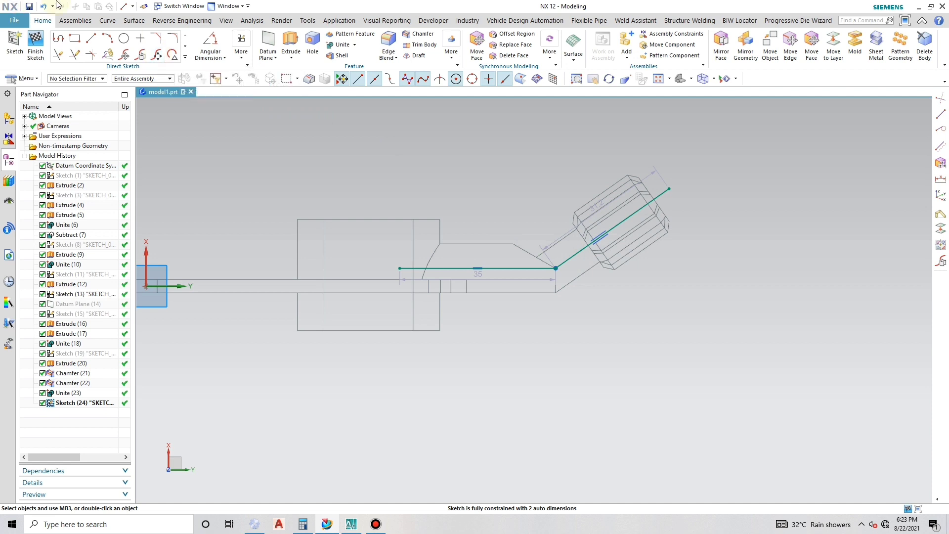
Step: Fillet the corner between the horizontal line and the angled line with a 10 mm radius
left_click(179, 40)
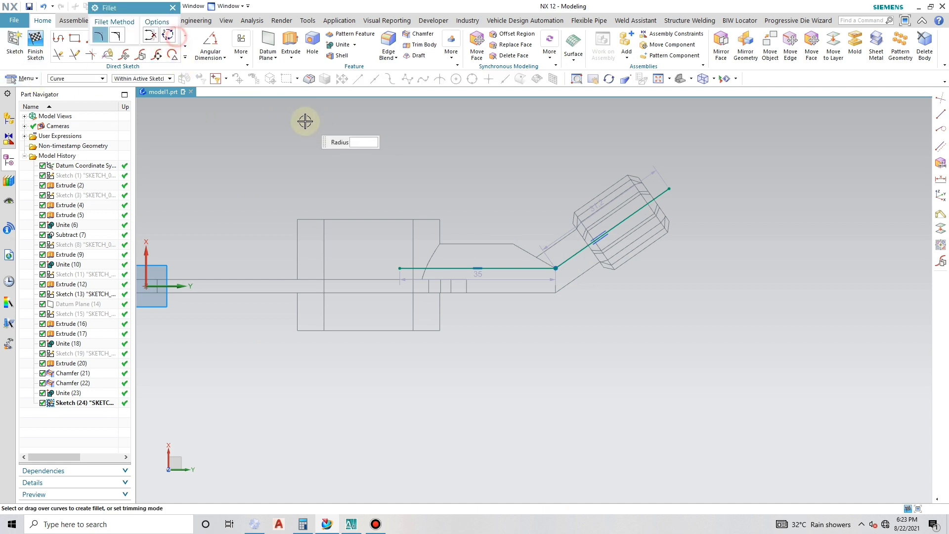
scroll(579, 265, "up", 3)
left_click(555, 234)
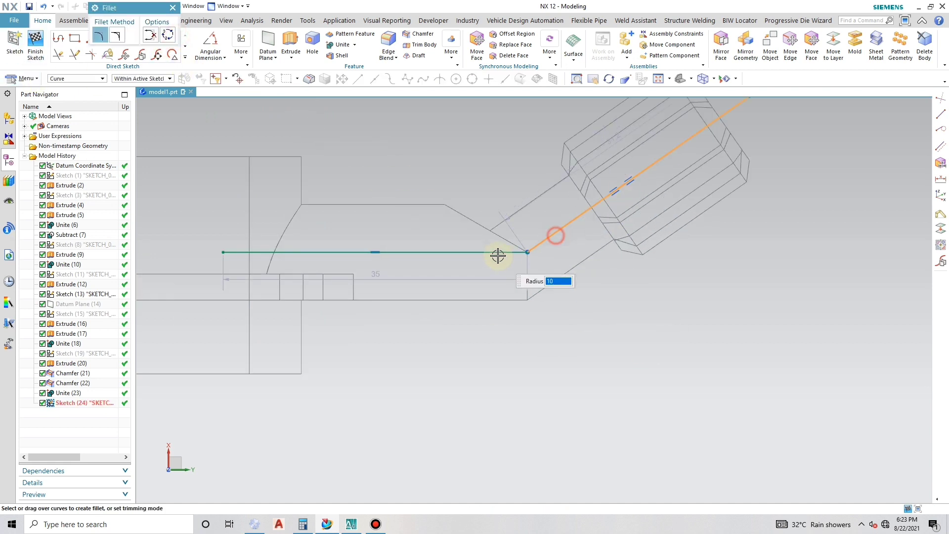
left_click(498, 253)
key("Escape")
scroll(450, 306, "down", 3)
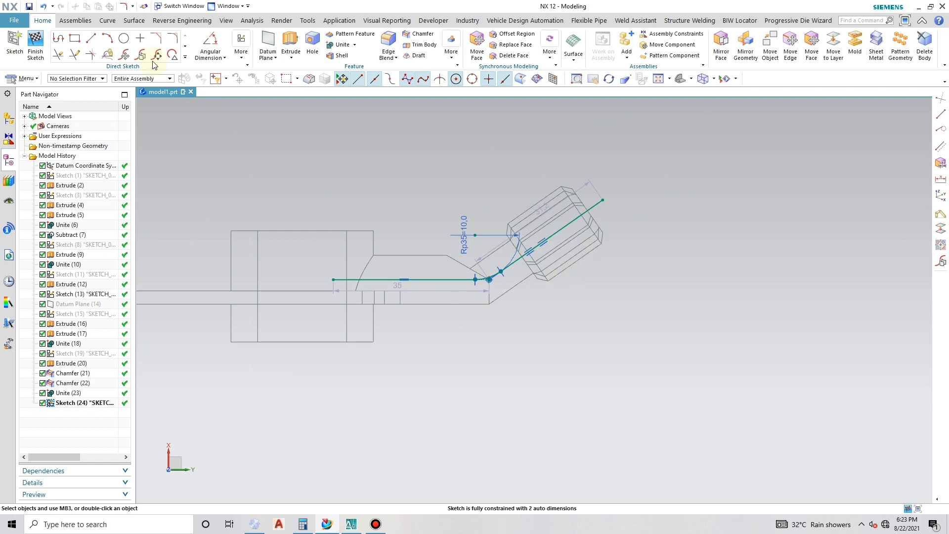
Step: Finish the path sketch and set the display to Shaded with Edges
left_click(36, 47)
mouse_move(650, 315)
middle_mouse_down()
mouse_move(582, 316)
mouse_move(591, 324)
middle_mouse_up()
left_click(713, 80)
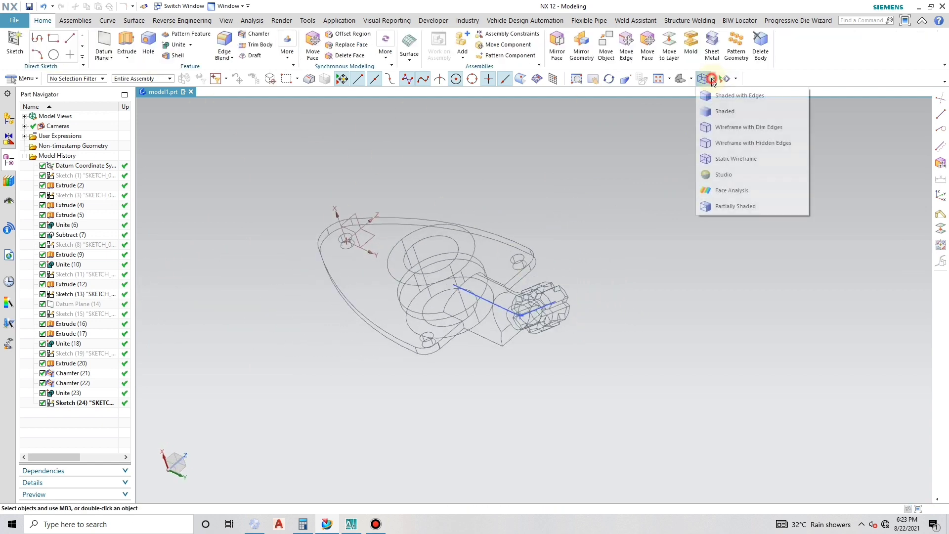
left_click(717, 95)
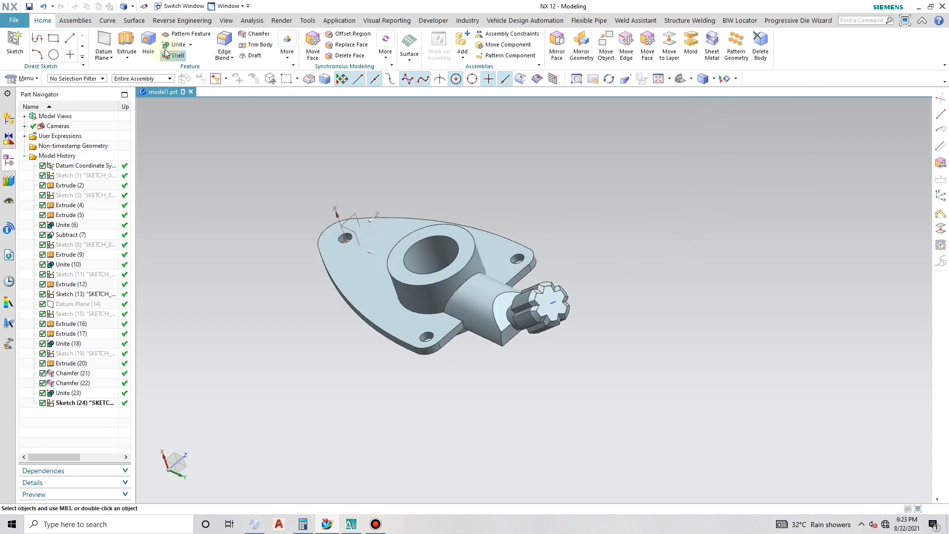
Step: Create an inferred datum plane normal to the angled path line at its outer end beyond the knob
left_click(104, 42)
scroll(556, 308, "up", 4)
left_click(556, 308)
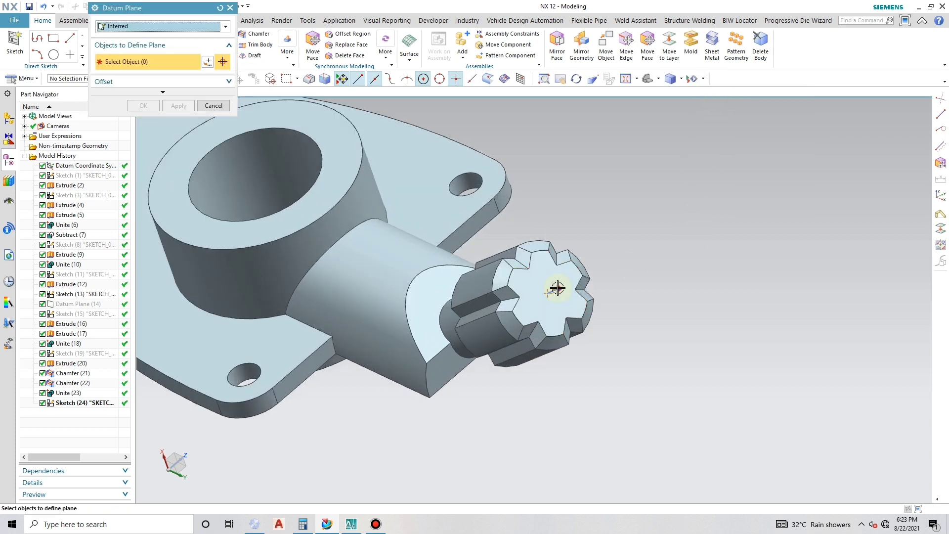
left_click(144, 106)
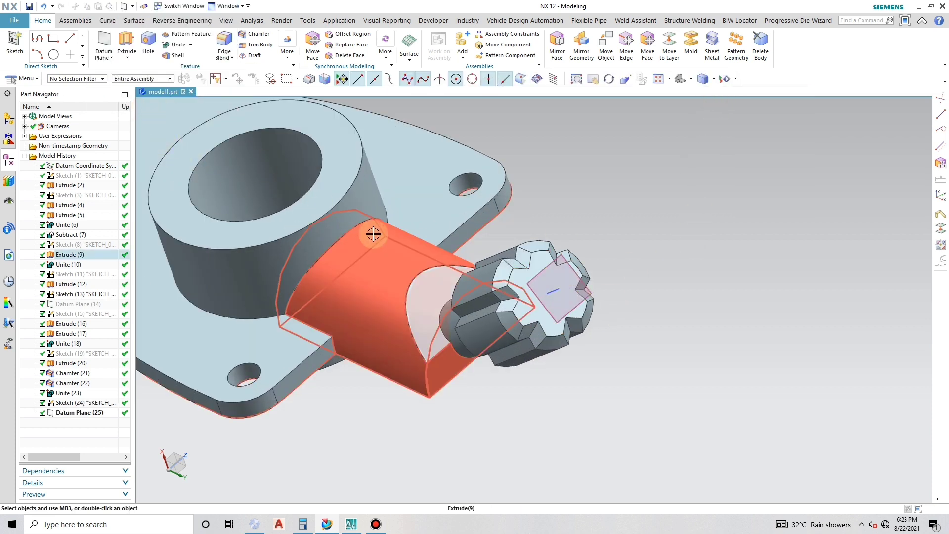
Step: Start a sketch on the new datum plane at the outer end of the path
left_click(15, 43)
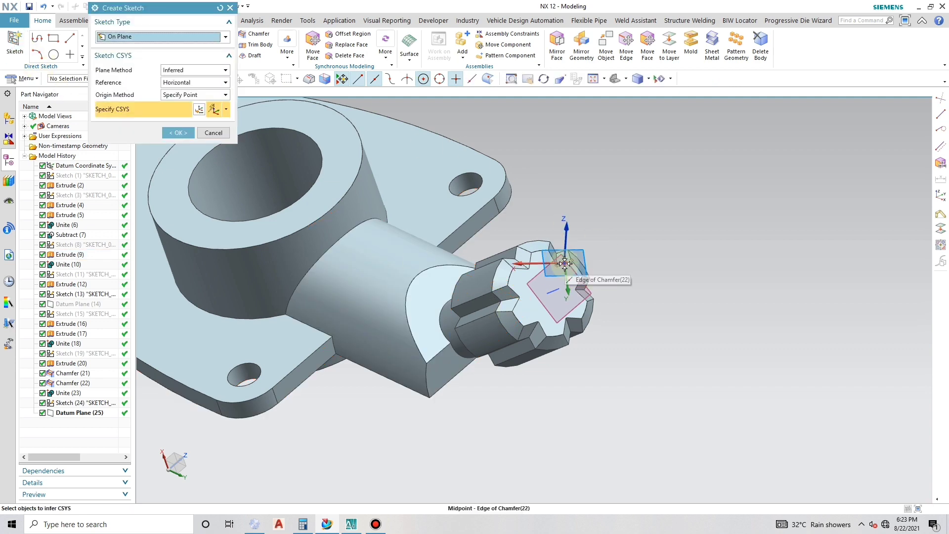
scroll(536, 285, "up", 5)
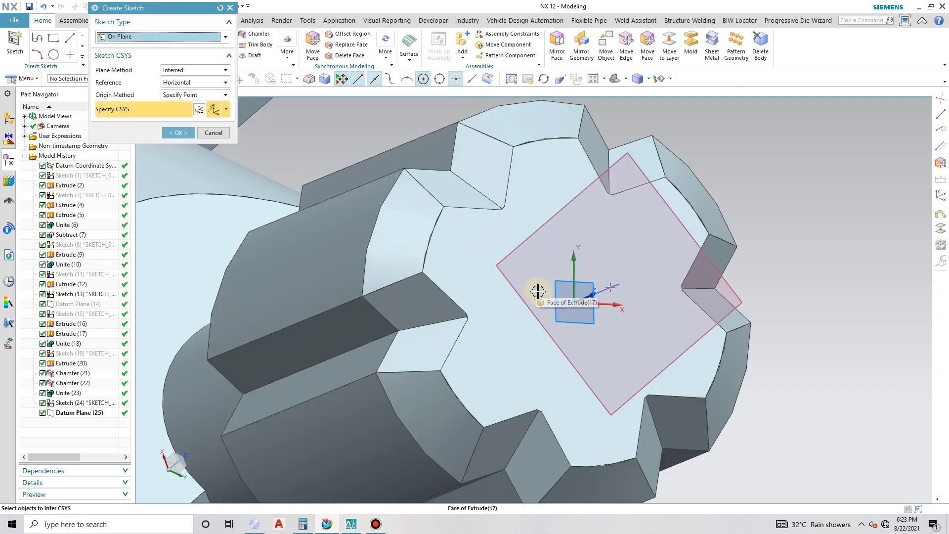
middle_click_drag(559, 313, 620, 269)
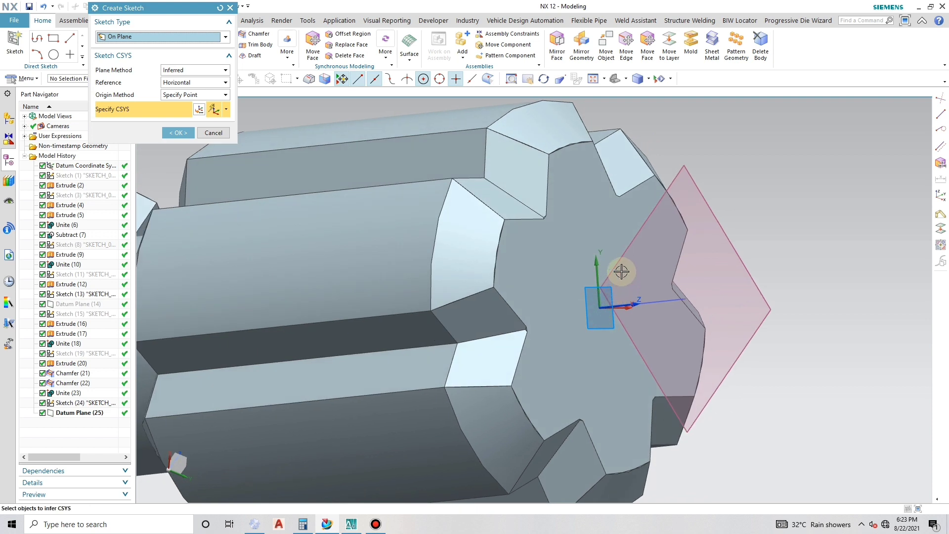
left_click(693, 191)
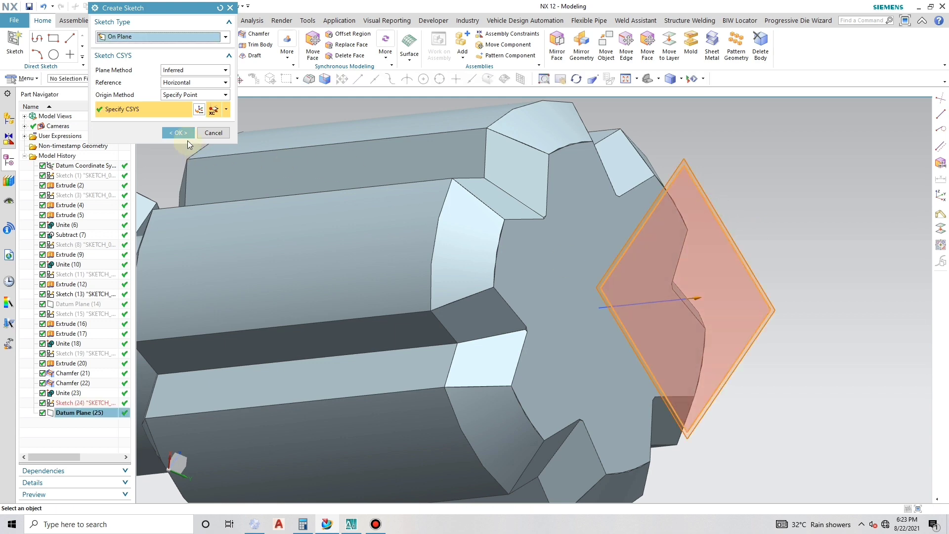
left_click(184, 134)
scroll(343, 235, "down", 8)
scroll(595, 250, "up", 5)
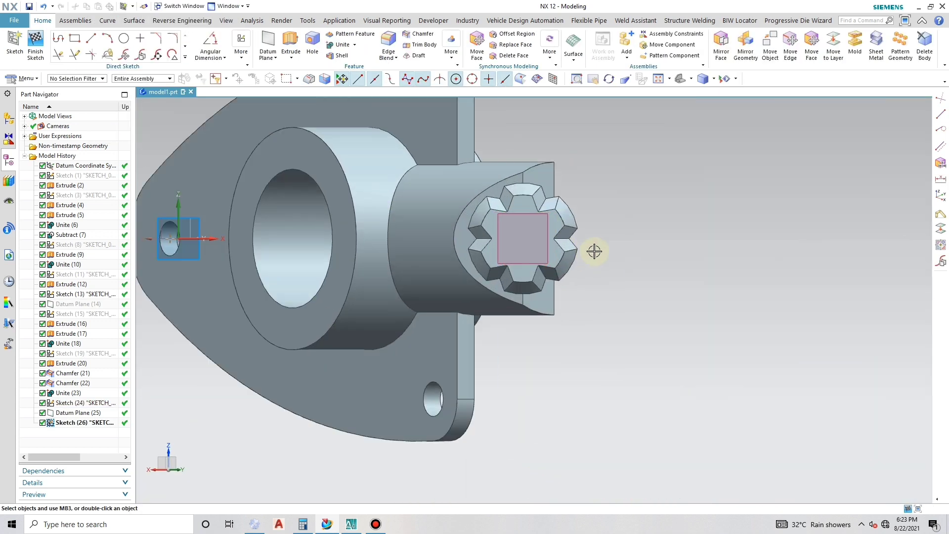
Step: Sketch a 6 mm diameter circle centred on the path line's outer end and check its diameter dimension
key("o")
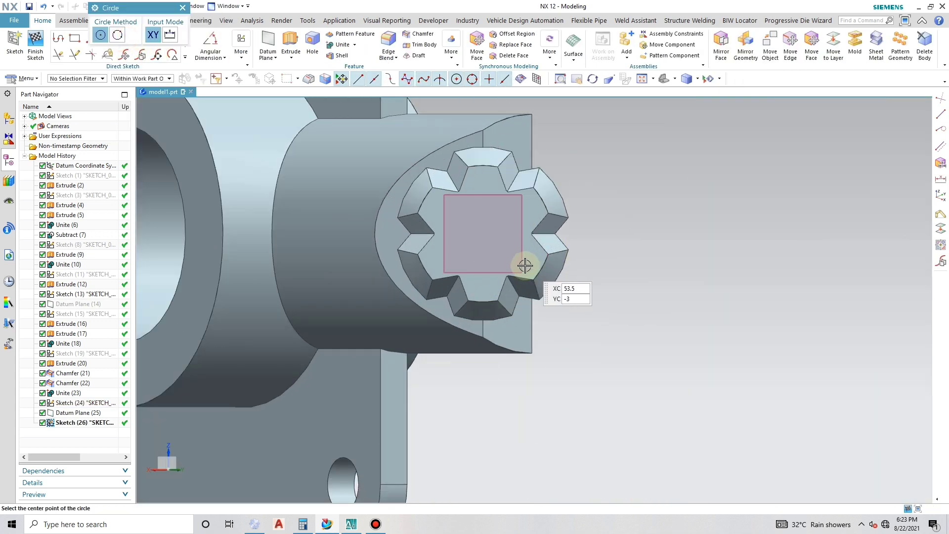
left_click(483, 234)
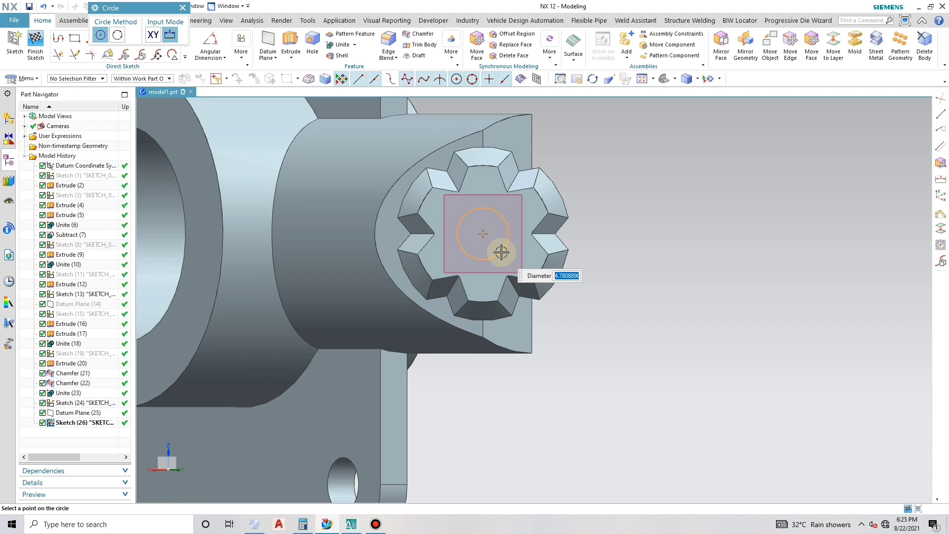
type("6")
key("Return")
key("Escape")
scroll(501, 250, "down", 2)
middle_click_drag(539, 253, 573, 208)
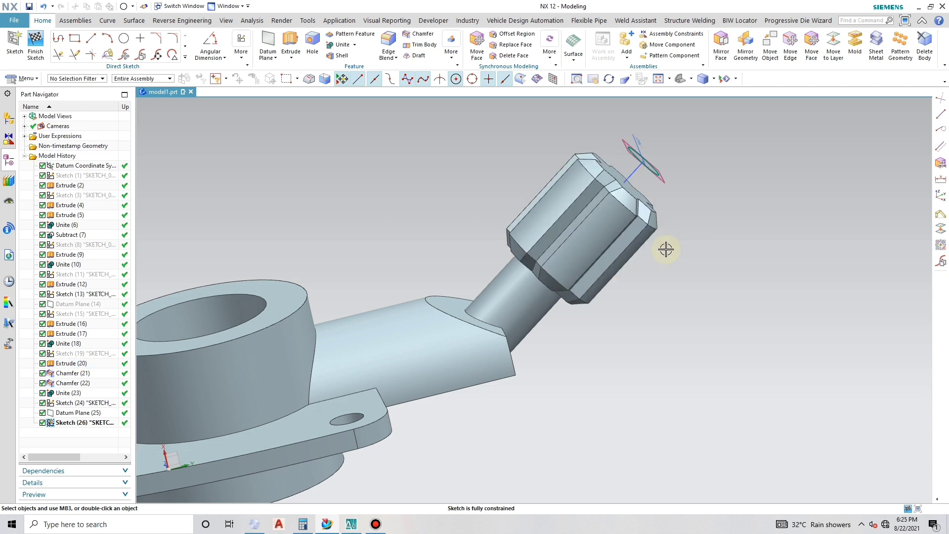
middle_click_drag(663, 253, 656, 180)
double_click(652, 123)
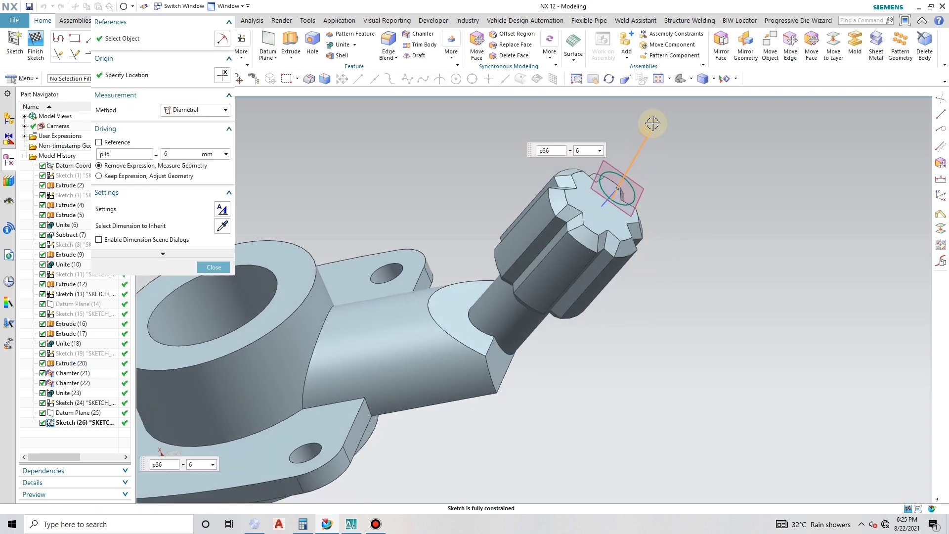
left_click(213, 267)
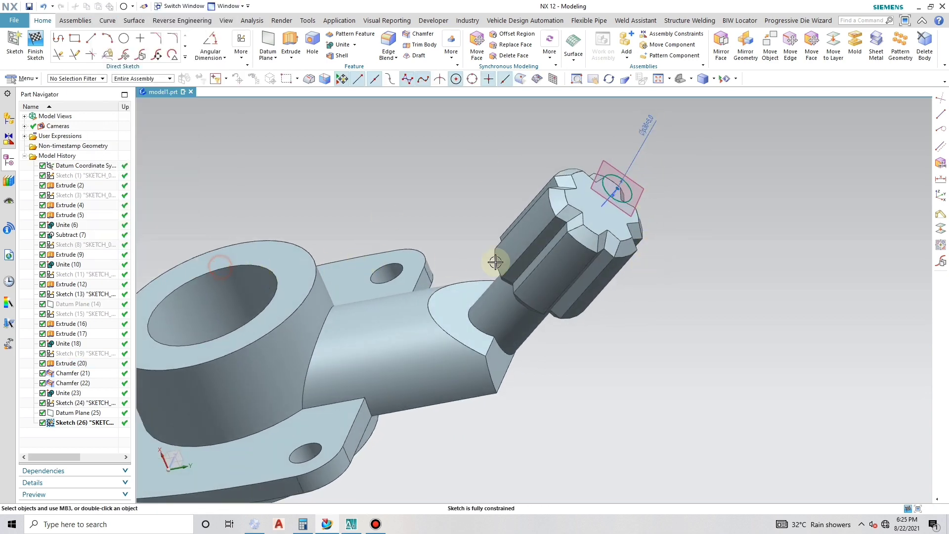
Step: Finish the circle sketch and hide the datum plane it lies on
mouse_move(498, 261)
middle_mouse_down()
mouse_move(580, 288)
mouse_move(586, 279)
middle_mouse_up()
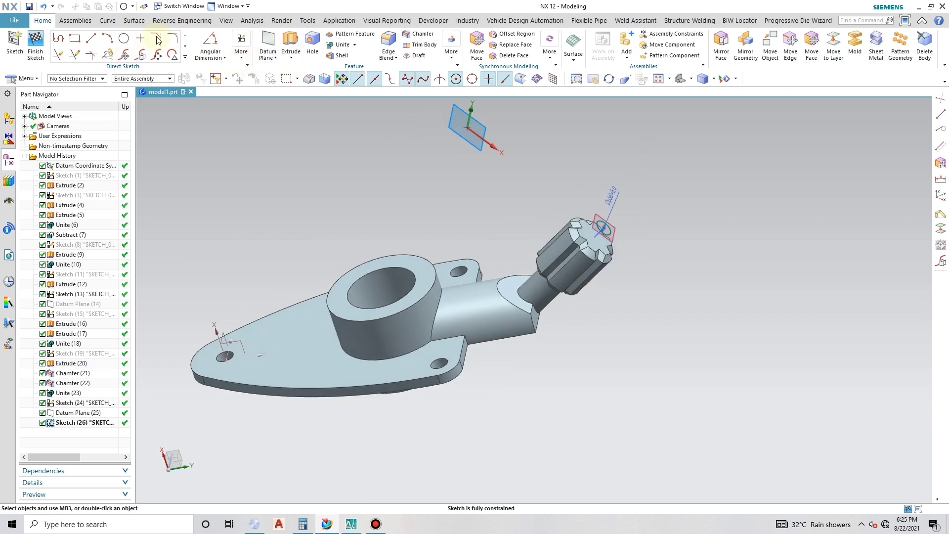
left_click(36, 46)
middle_click_drag(430, 143, 458, 161)
scroll(643, 218, "up", 5)
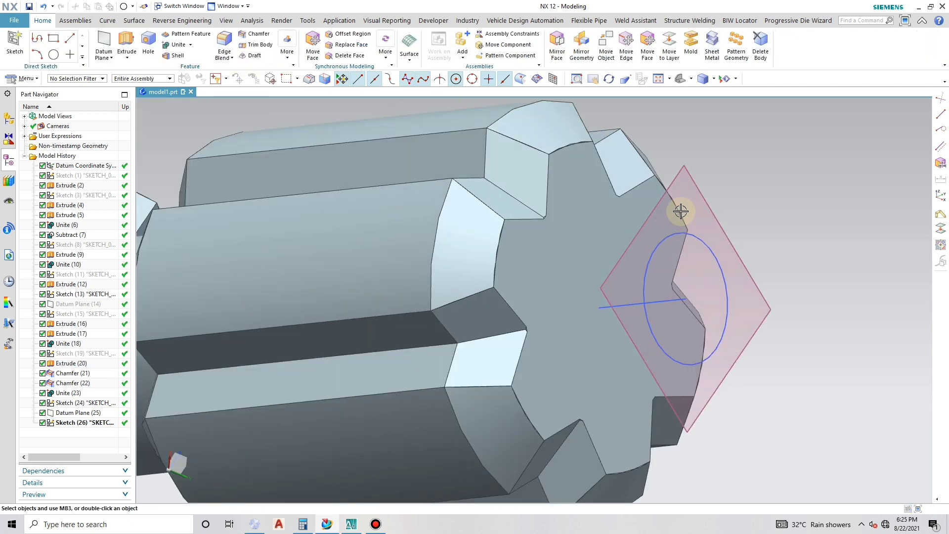
left_click(686, 169)
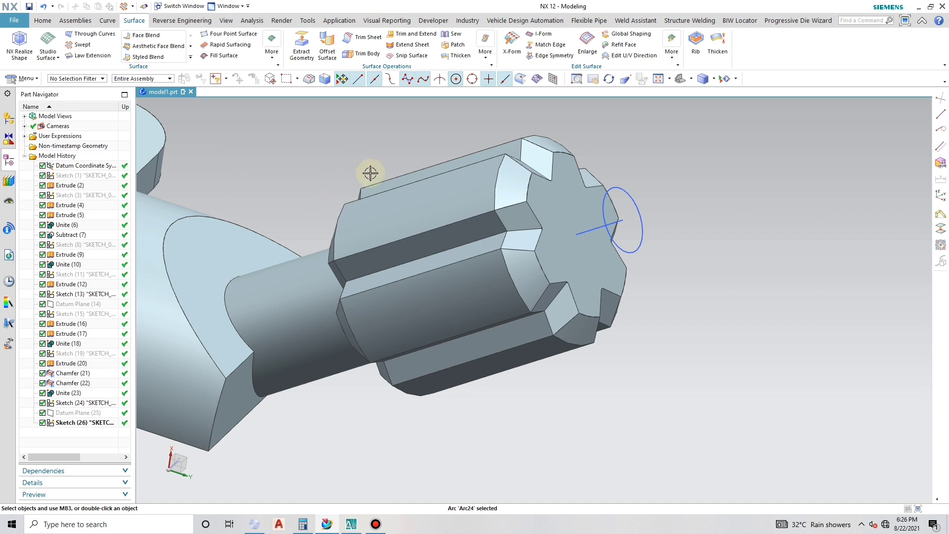
left_click(88, 47)
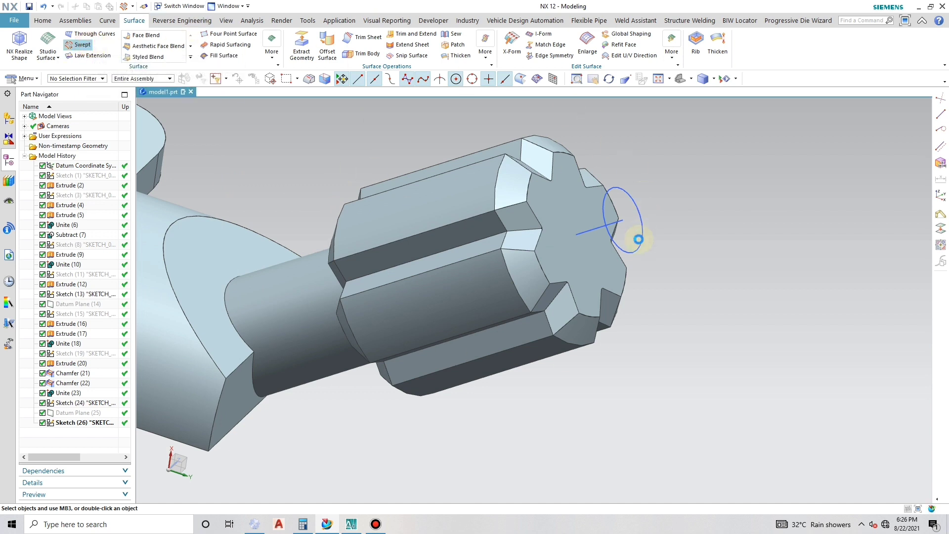
left_click(640, 201)
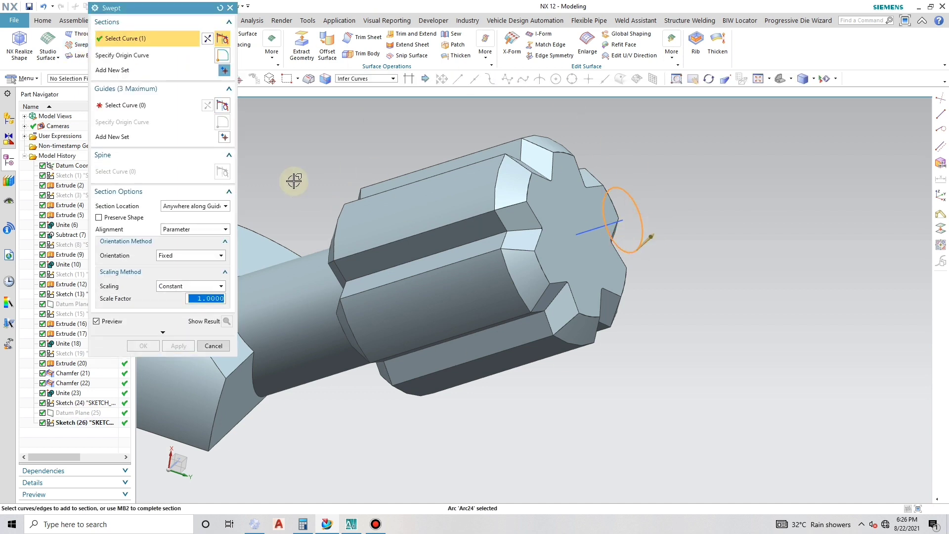
left_click(173, 106)
left_click(598, 227)
mouse_move(616, 210)
middle_mouse_down()
mouse_move(636, 227)
mouse_move(626, 236)
mouse_move(650, 227)
mouse_move(623, 225)
middle_mouse_up()
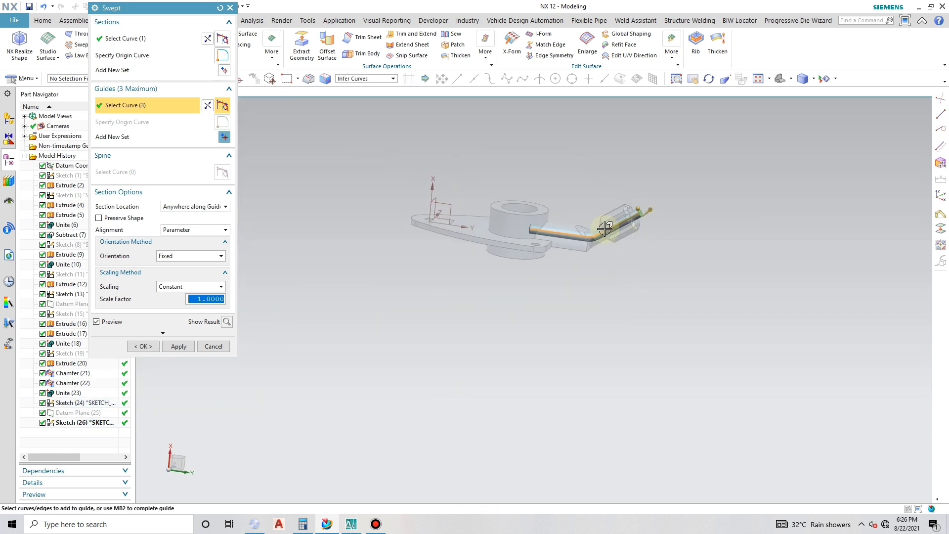
left_click(230, 7)
Step: Sweep the 6 mm circle along the filleted path through the knob and arm, with fixed orientation and constant scale factor 1
left_click(87, 44)
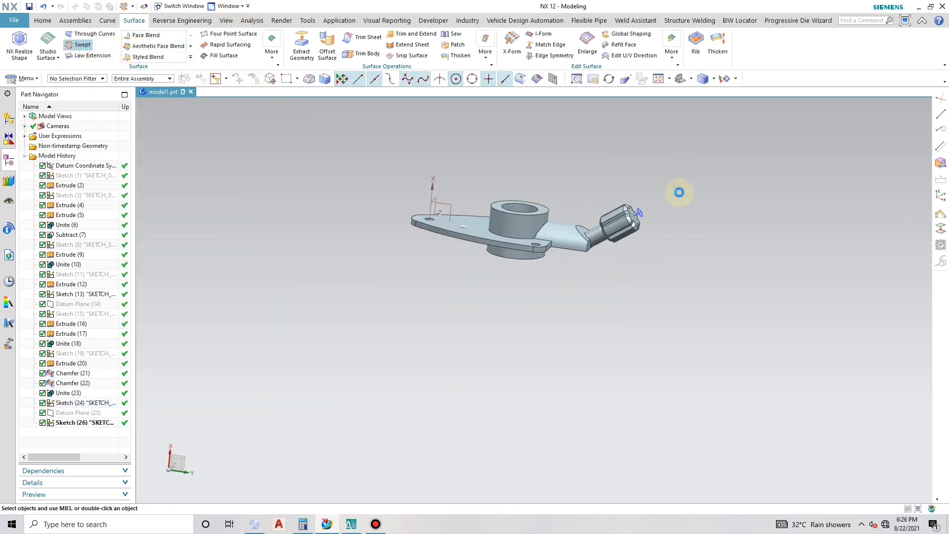
scroll(654, 210, "up", 5)
middle_click_drag(632, 231, 615, 235)
left_click(616, 233)
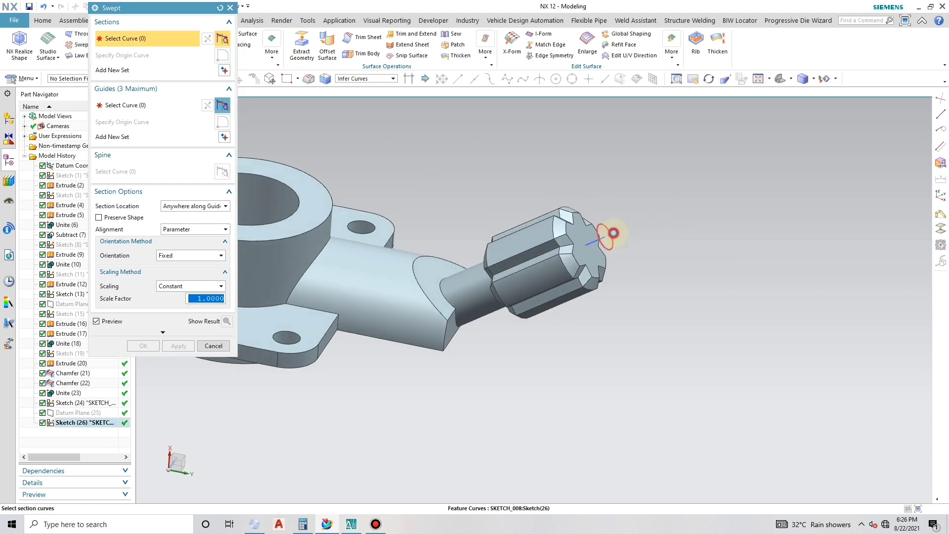
left_click(167, 106)
scroll(603, 258, "up", 2)
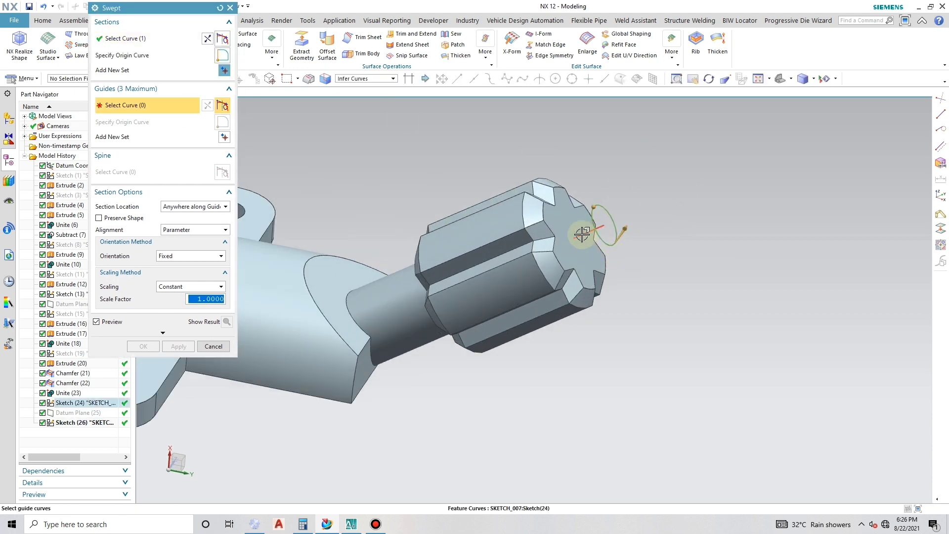
left_click(582, 234)
scroll(614, 243, "down", 5)
middle_click_drag(614, 243, 625, 238)
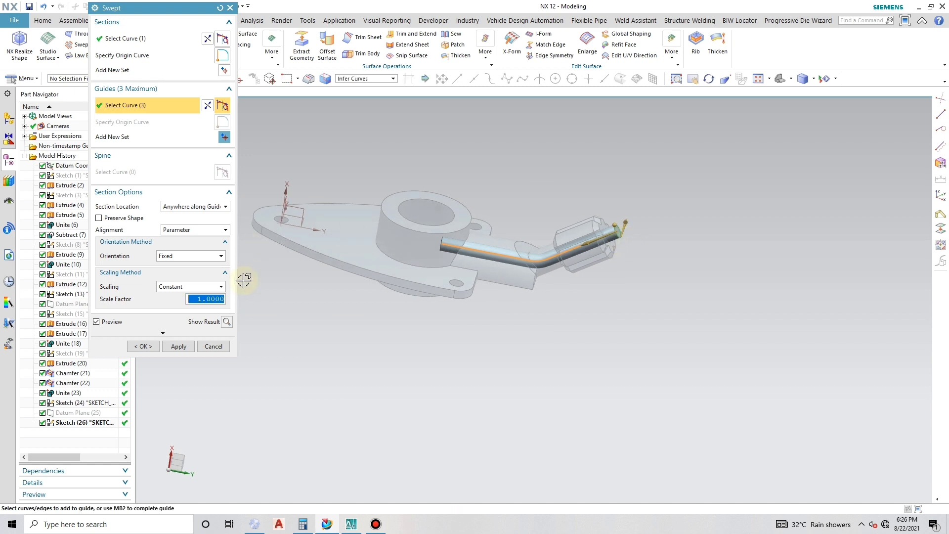
left_click(192, 346)
middle_click(661, 318)
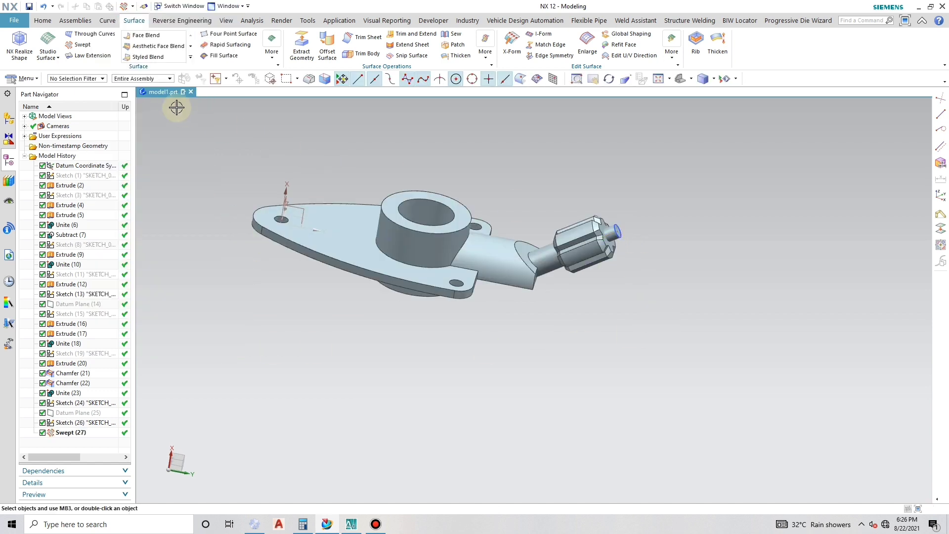
Step: Subtract the swept body from the main part body to cut the bent bore through the knob and arm
left_click(43, 21)
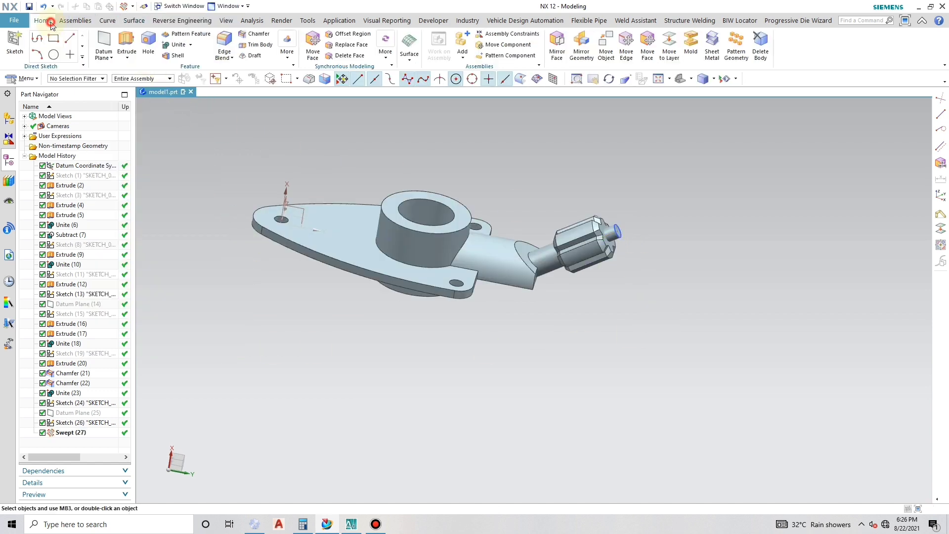
left_click(190, 44)
left_click(191, 75)
left_click(443, 264)
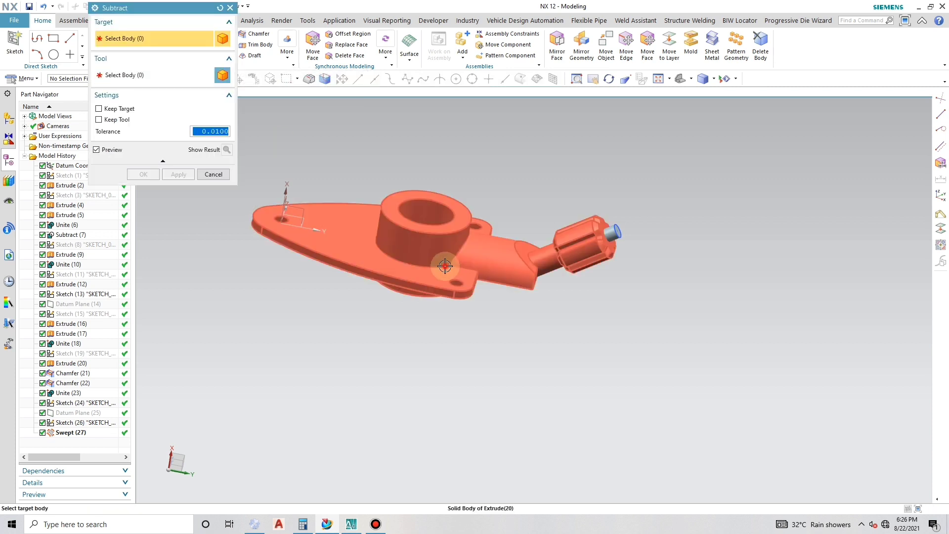
scroll(603, 240, "down", 3)
left_click(612, 203)
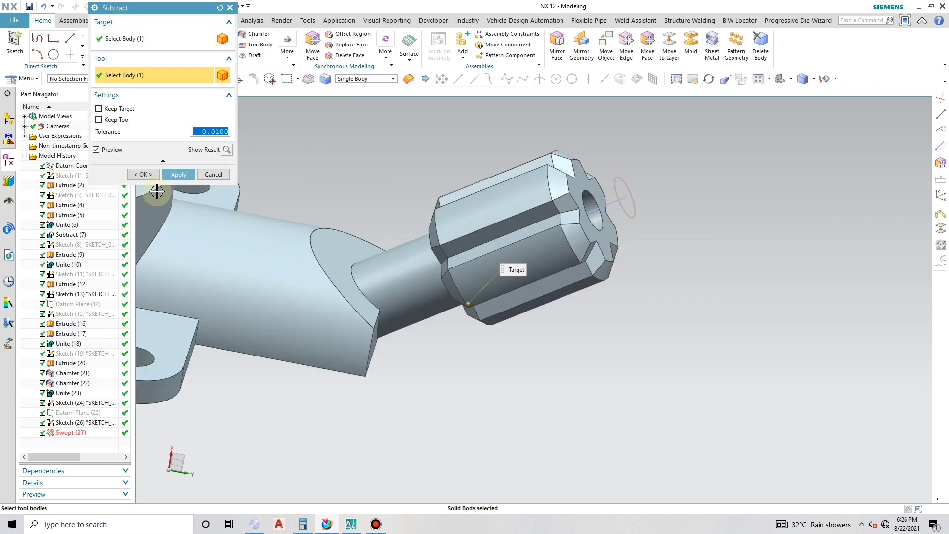
left_click(179, 175)
Step: Hide the circle and path sketches at the knob's outer end and the remaining line sketch inside the bore
left_click(626, 205)
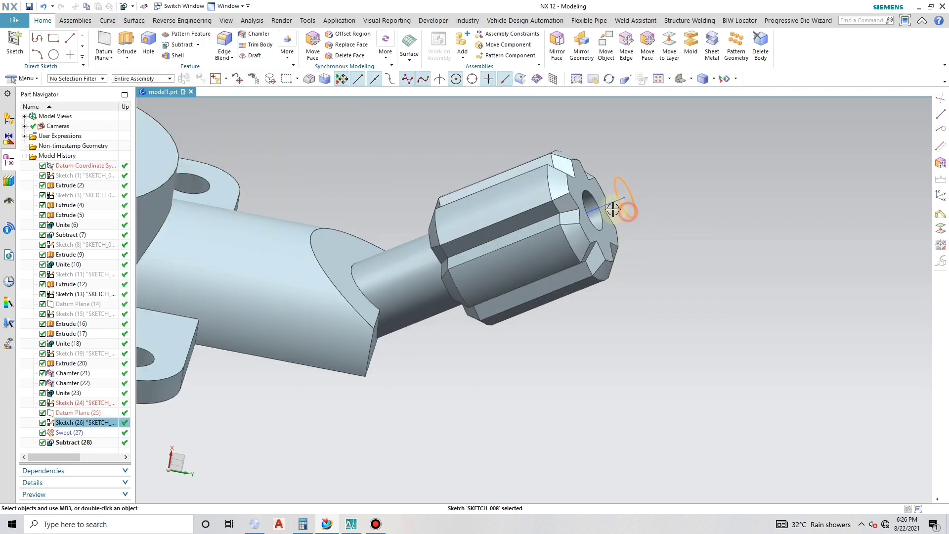
left_click(612, 207)
key("ctrl+b")
scroll(628, 226, "up", 5)
scroll(625, 223, "down", 5)
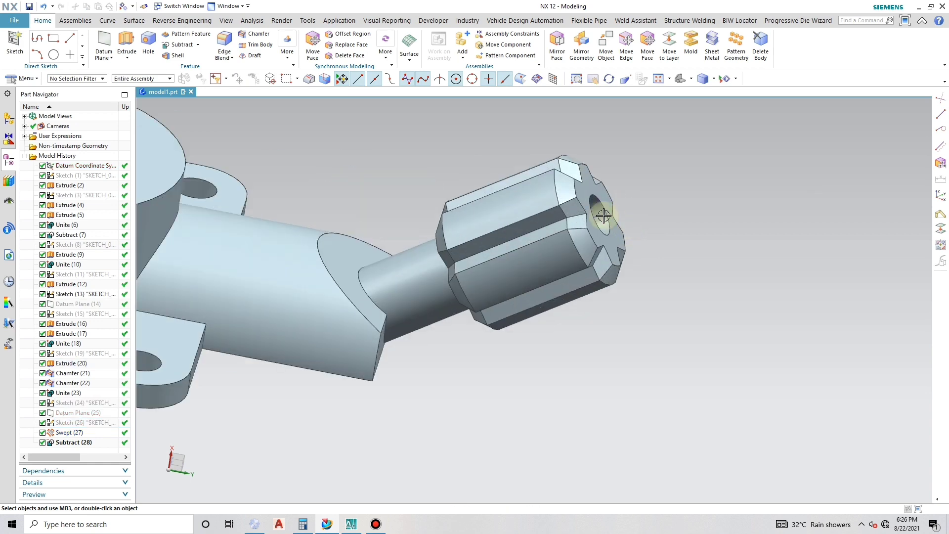
left_click(598, 213)
left_click(629, 218)
Step: Begin a 1.5 mm circular edge blend with the plate's near long edges, adjacent rounded corner edges and upper straight edge beside the arm
mouse_move(629, 218)
middle_mouse_down()
mouse_move(588, 286)
mouse_move(636, 277)
mouse_move(613, 262)
mouse_move(568, 311)
mouse_move(564, 394)
mouse_move(540, 206)
mouse_move(547, 284)
mouse_move(479, 269)
middle_mouse_up()
scroll(595, 271, "up", 5)
scroll(479, 269, "down", 3)
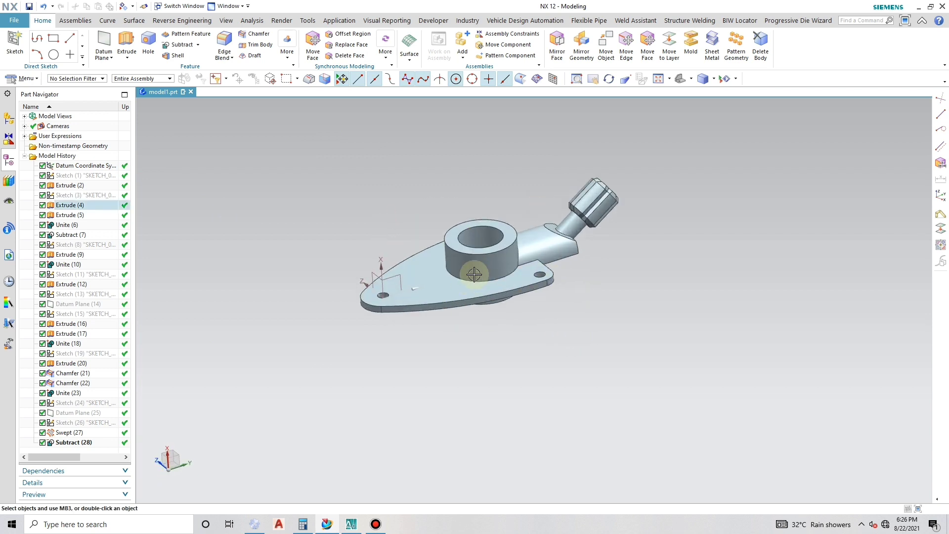
left_click(225, 45)
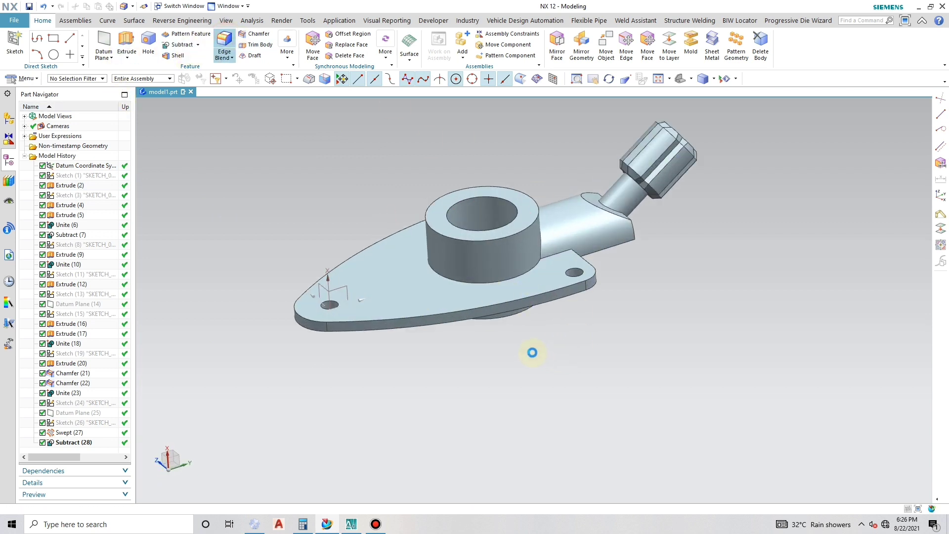
scroll(546, 292, "down", 3)
left_click(552, 283)
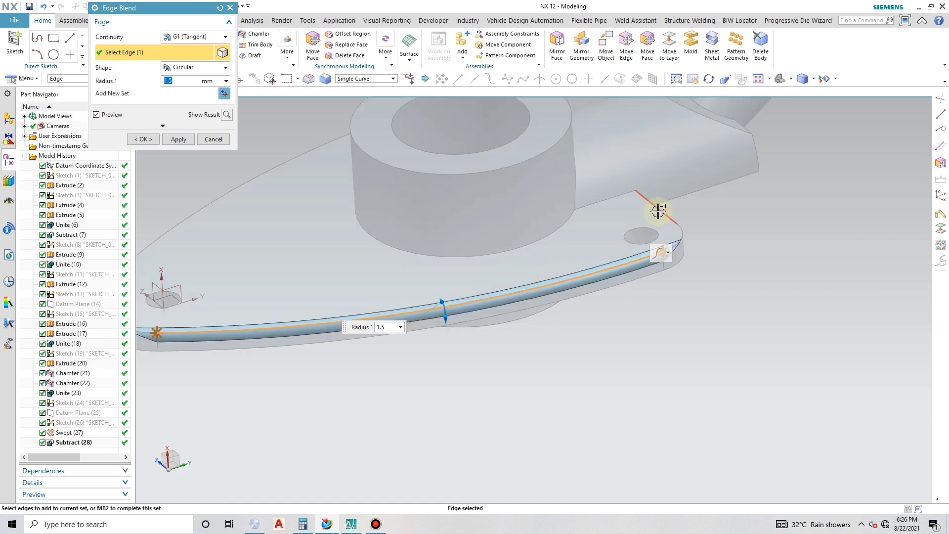
left_click(660, 206)
scroll(664, 213, "down", 3)
left_click(671, 225)
left_click(666, 273)
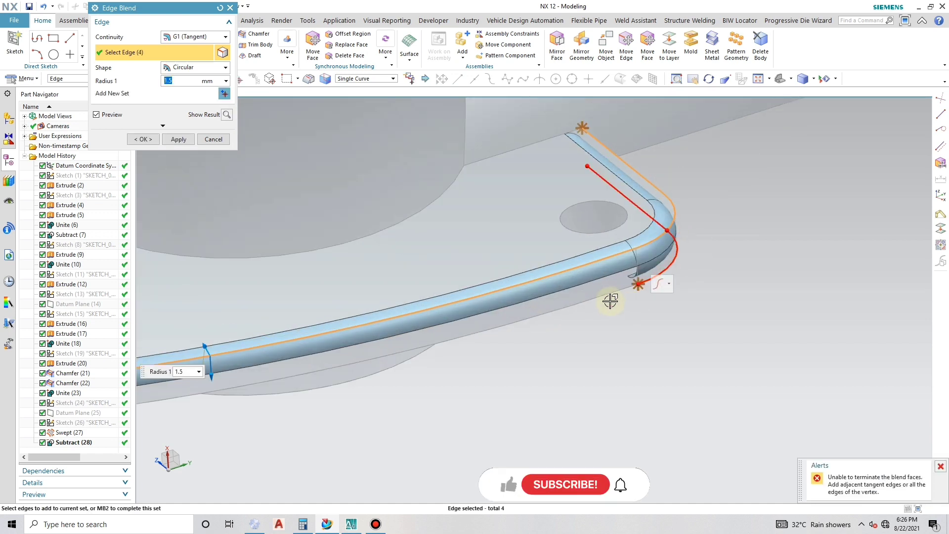
left_click(609, 294)
Step: Add the upper and lower edges of the plate's narrow rounded tip and opposite long side to the blend
scroll(706, 277, "up", 4)
scroll(238, 353, "down", 3)
left_click(241, 330)
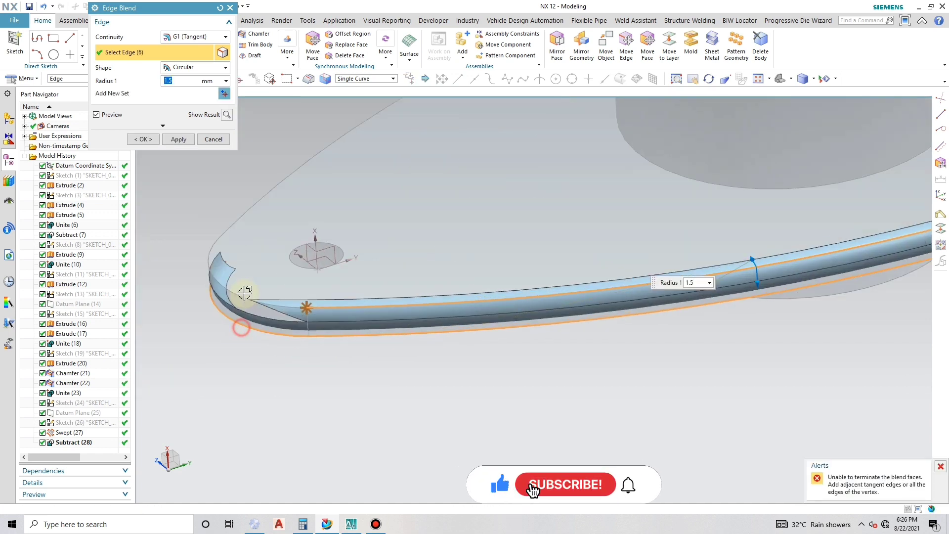
left_click(240, 295)
left_click(232, 227)
middle_click_drag(232, 224, 339, 241)
left_click(375, 270)
scroll(375, 270, "up", 5)
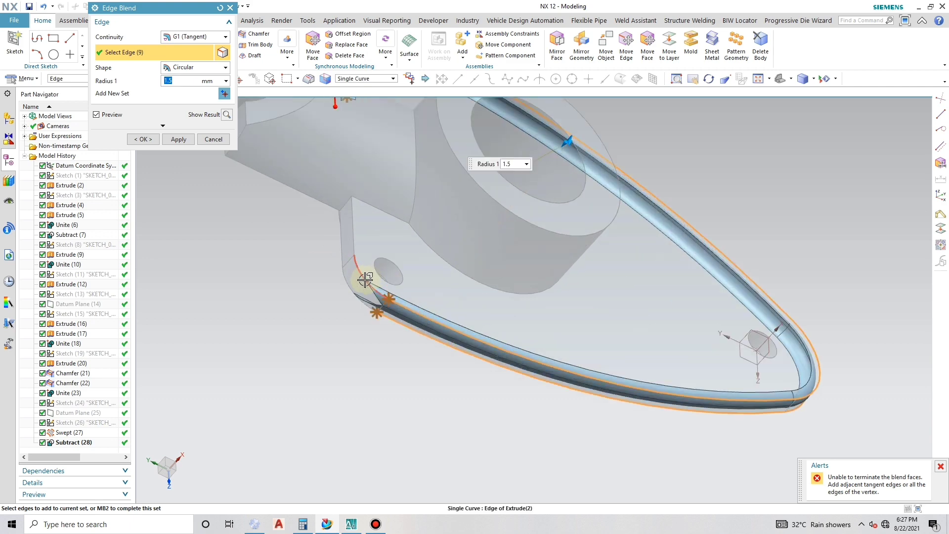
Step: Add the upper and lower edges of the opposite rounded corner and its straight side beside the arm to the blend
left_click(364, 280)
left_click(352, 234)
left_click(341, 236)
left_click(348, 285)
Step: Add the remaining straight plate edge beside the arm and apply the 1.5 mm blend around the plate's outline
scroll(390, 293, "down", 3)
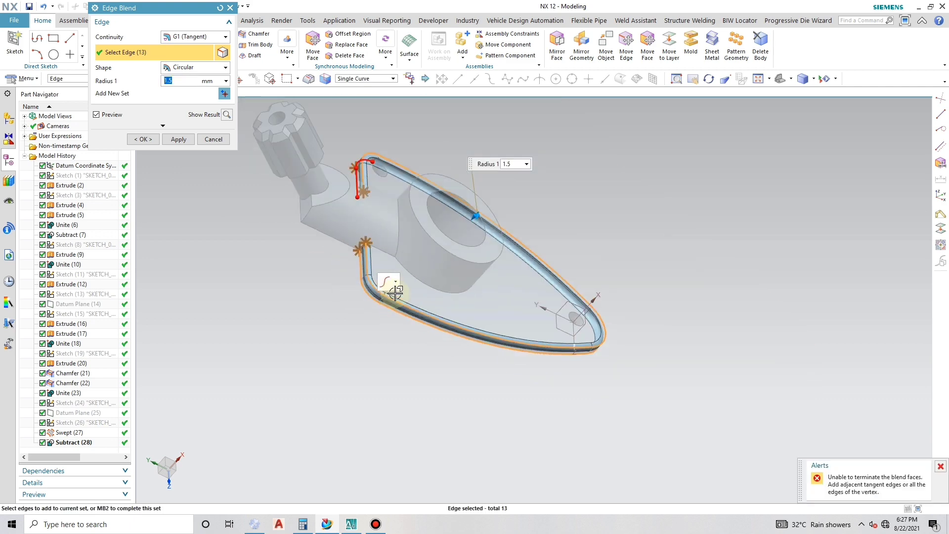
middle_click_drag(394, 292, 504, 317)
scroll(437, 200, "up", 4)
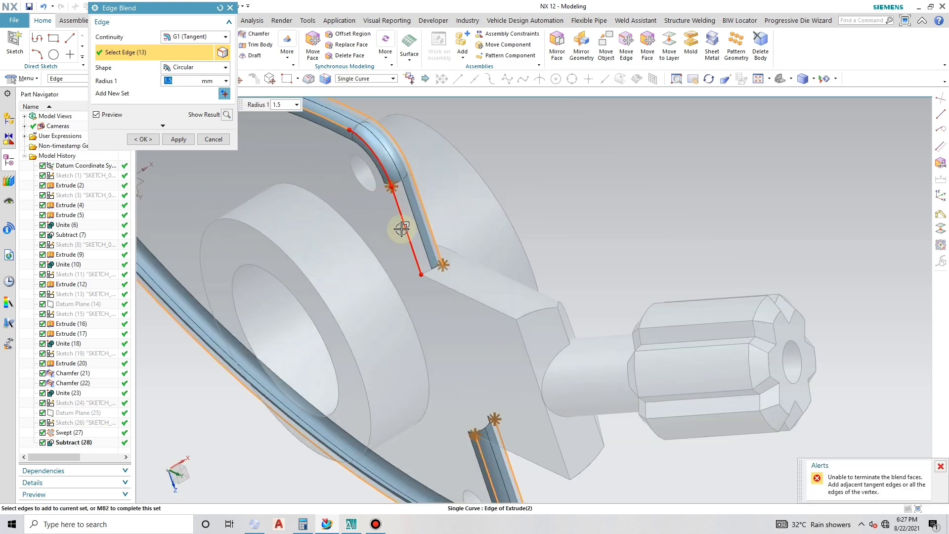
left_click(402, 227)
scroll(367, 229, "down", 6)
middle_click_drag(458, 265, 205, 155)
left_click(178, 139)
left_click(213, 139)
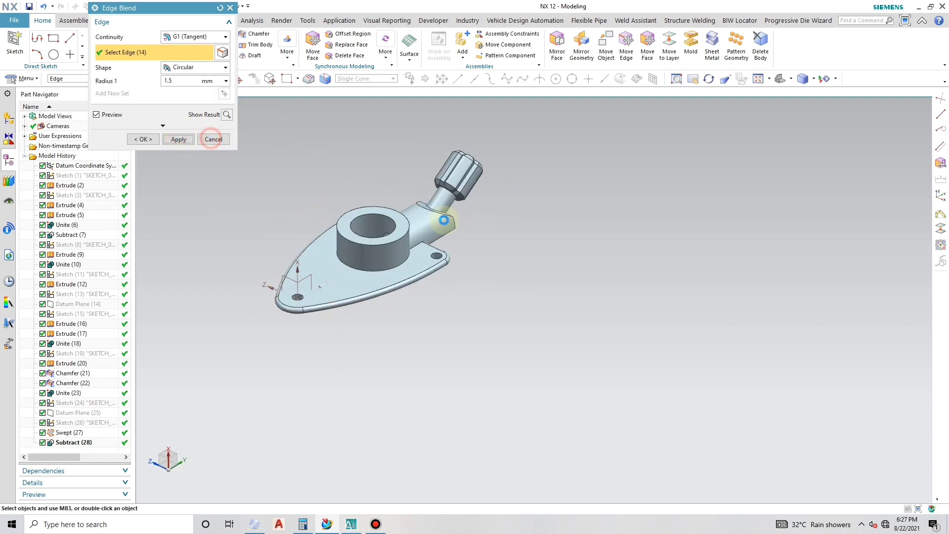